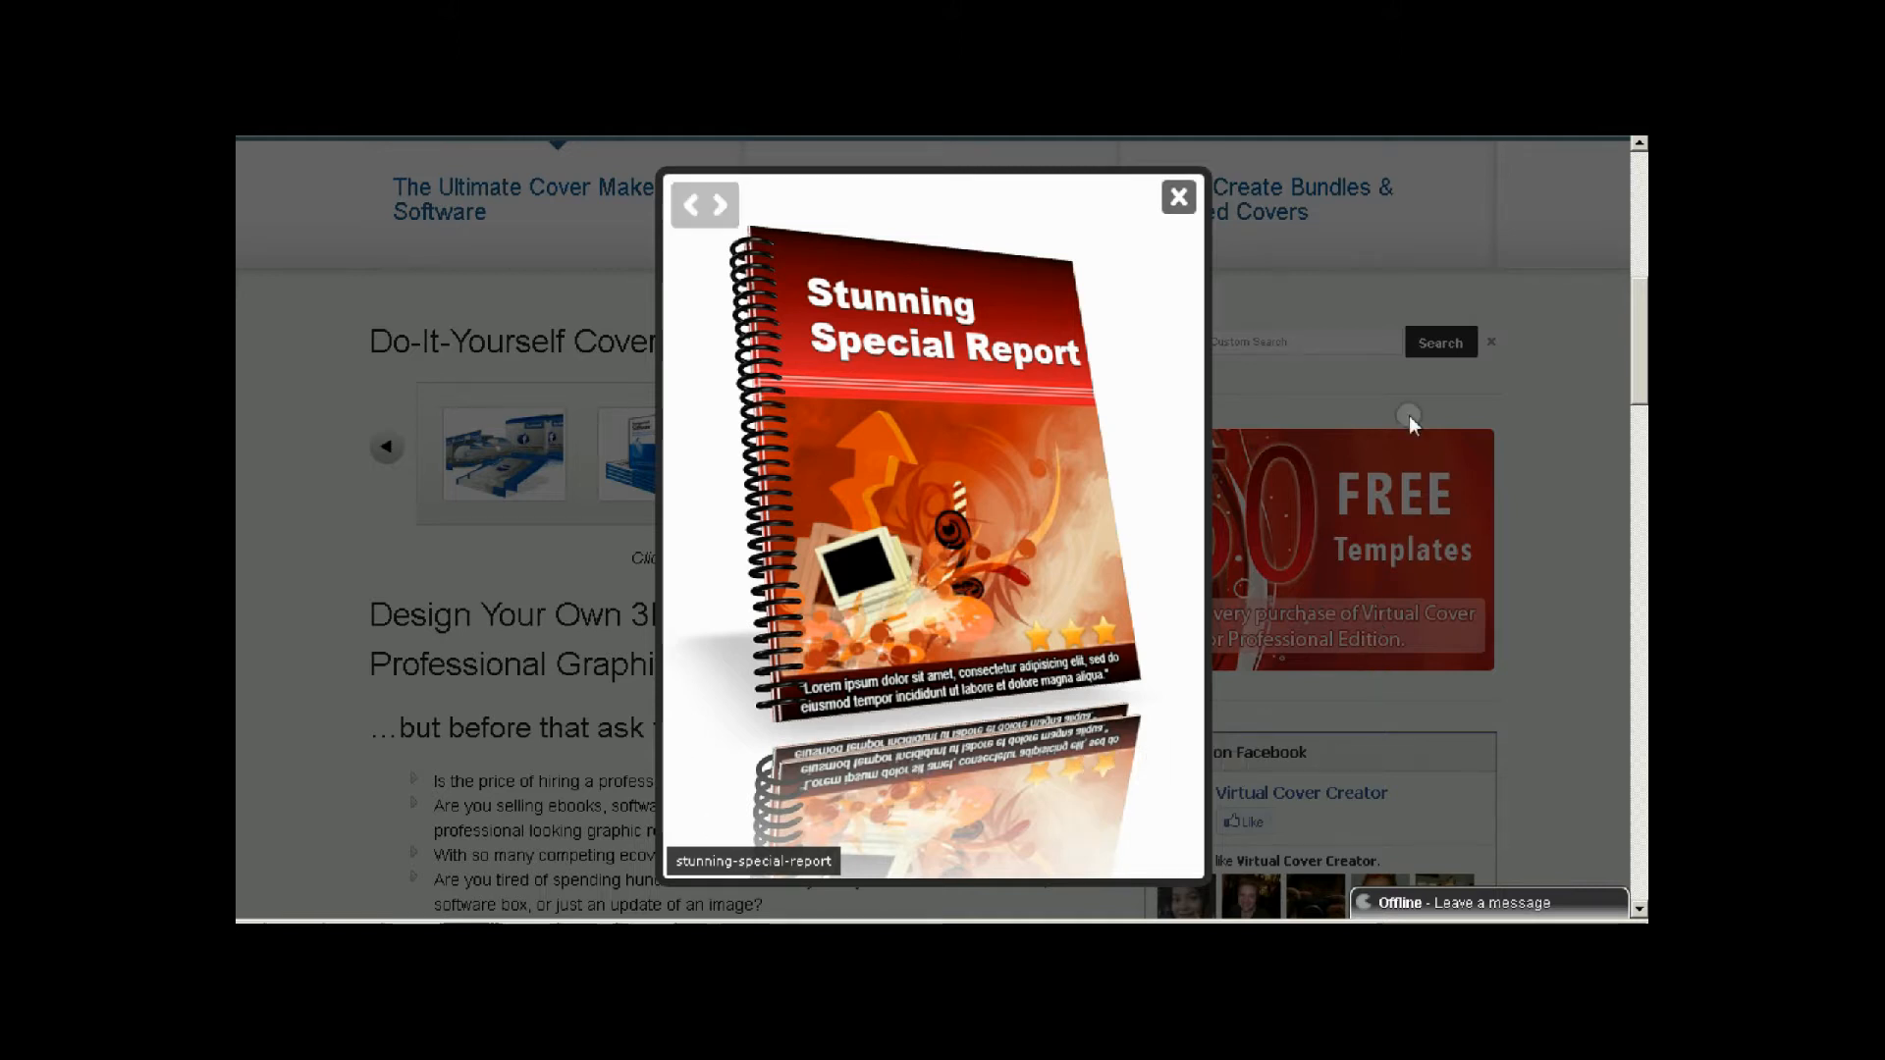
Close the enlarged report cover sample and go to the website's Download page after browsing the template categories.
left_click(1181, 200)
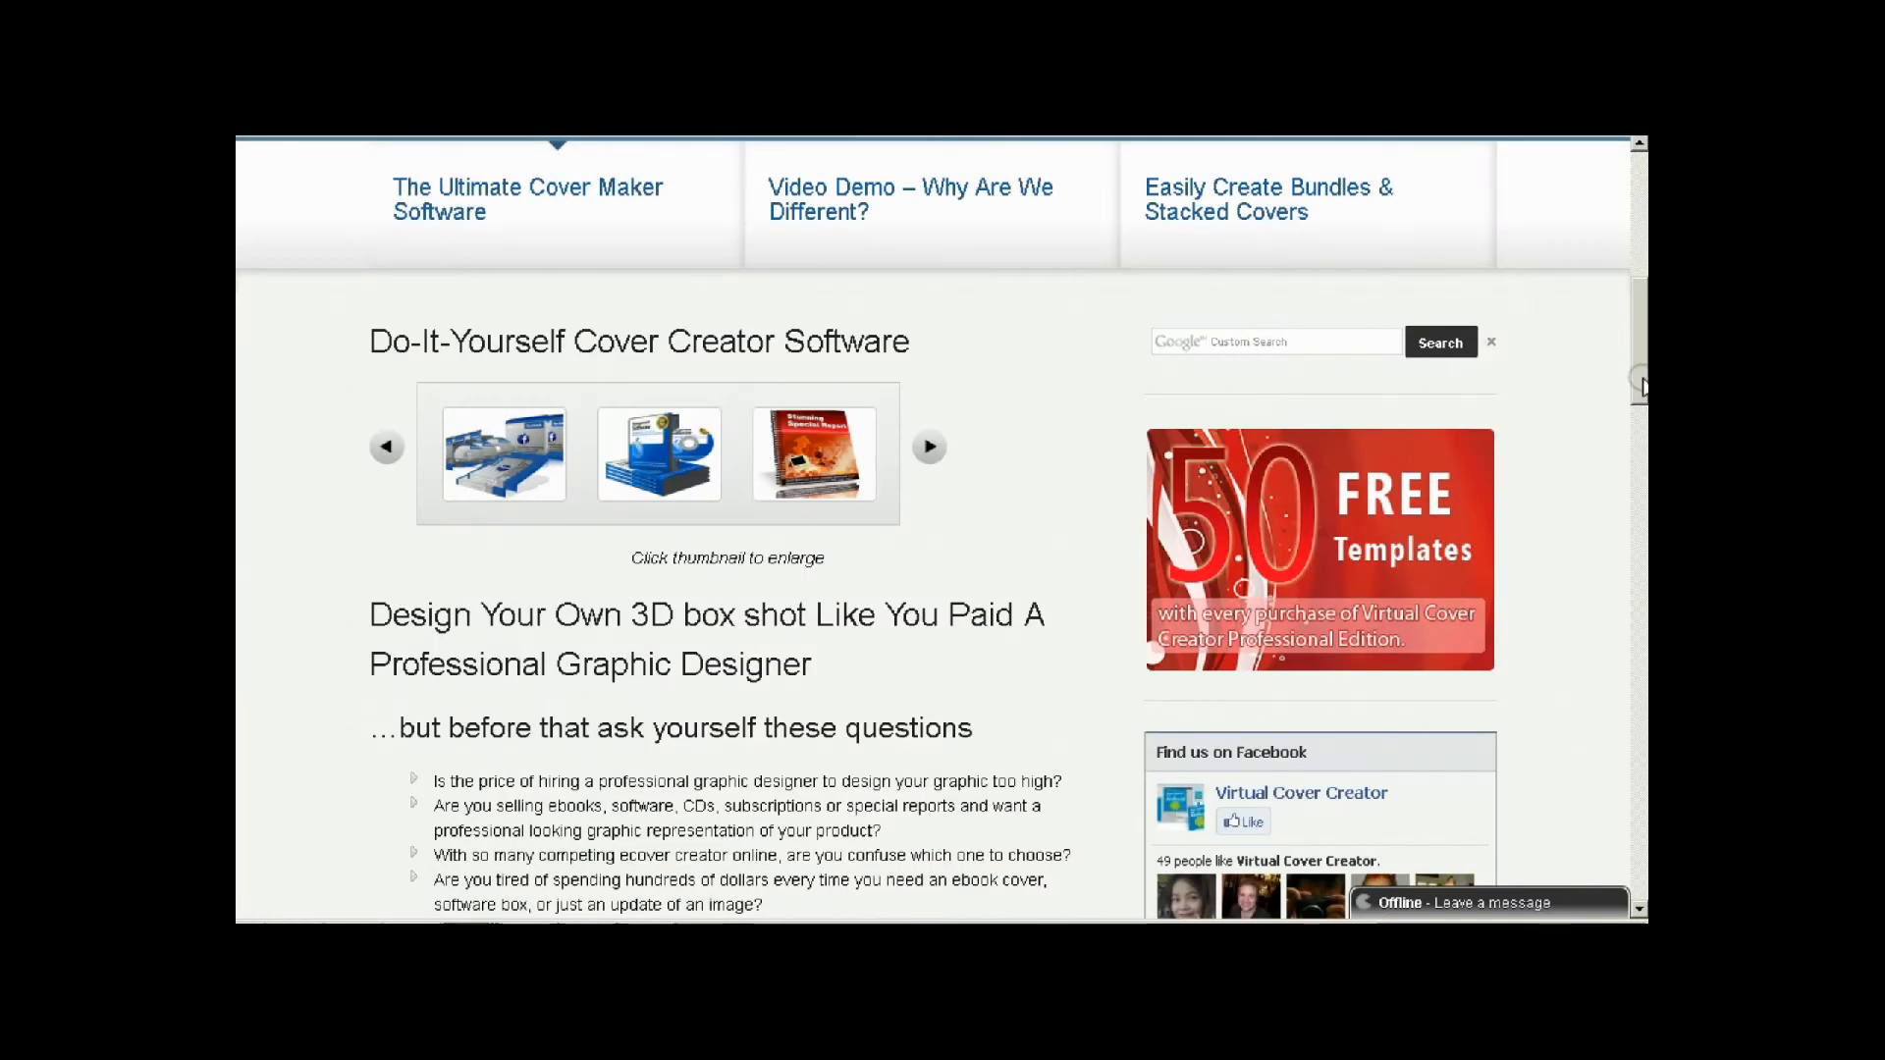
left_click_drag(1641, 386, 1639, 248)
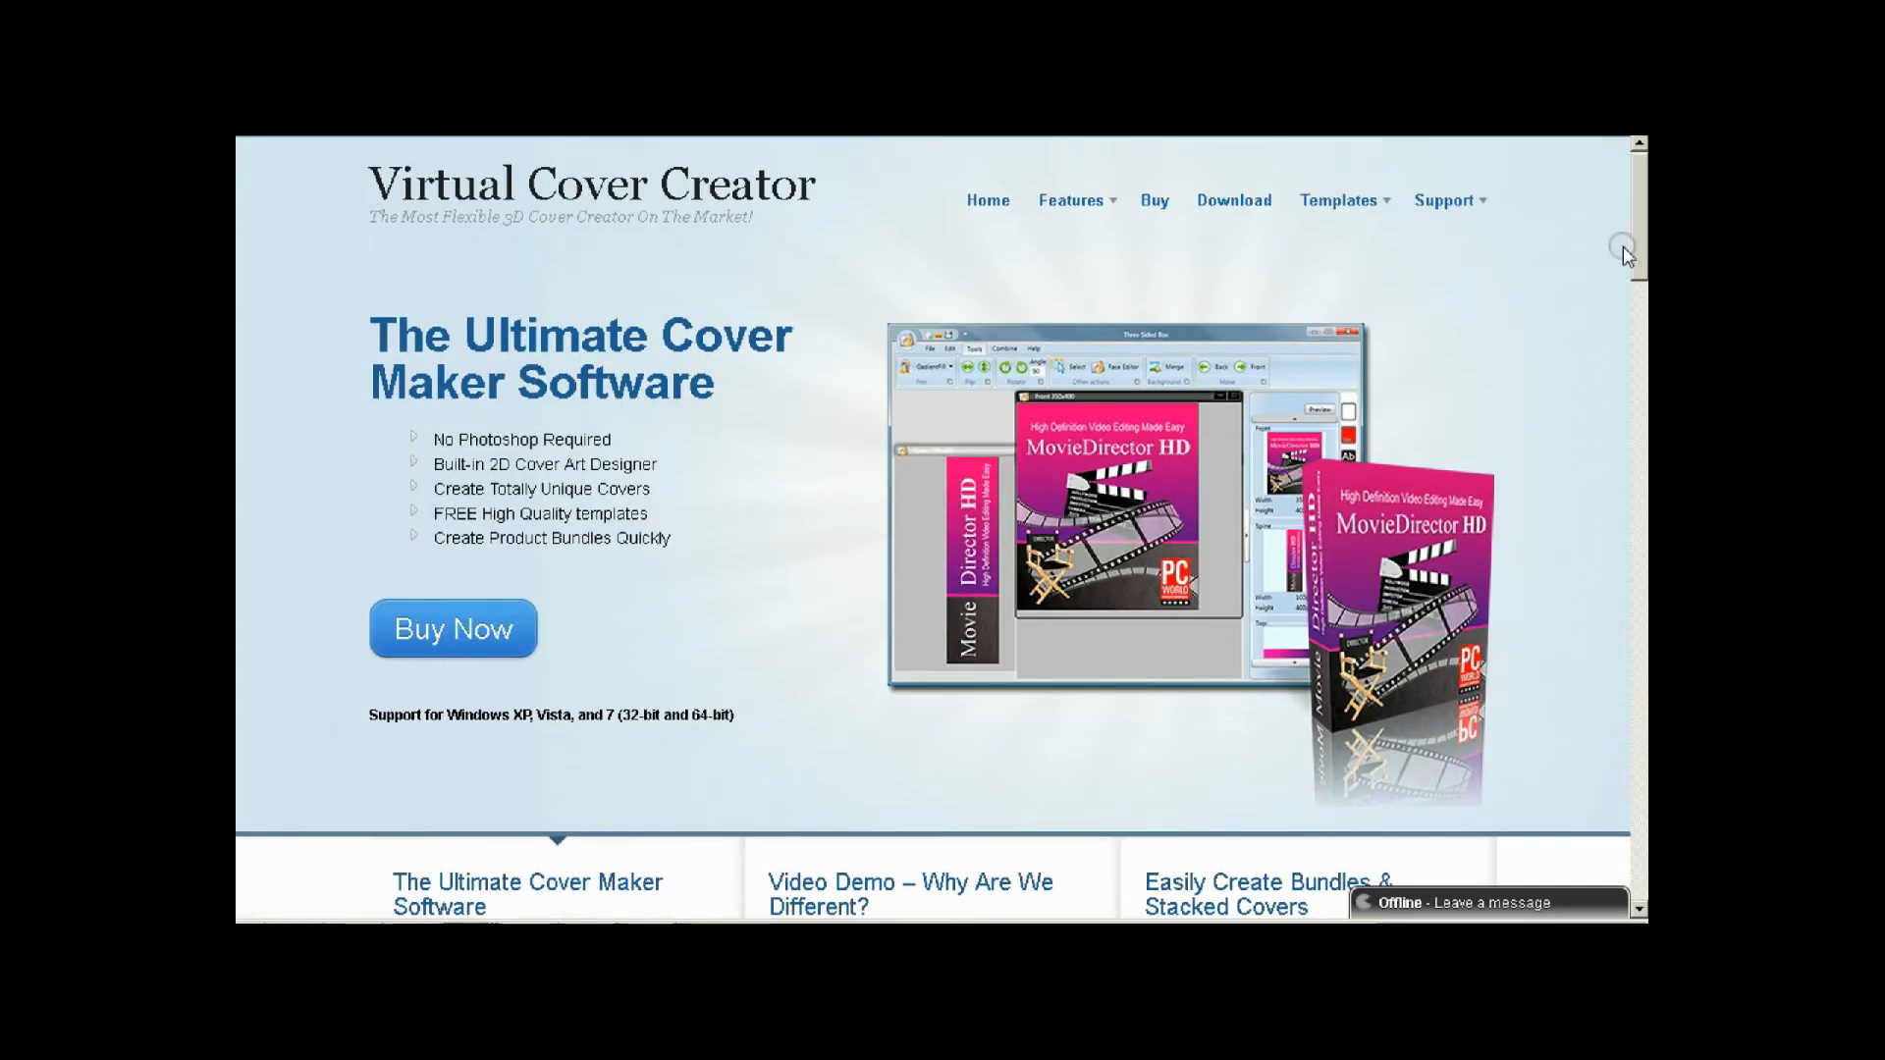
mouse_move(1074, 202)
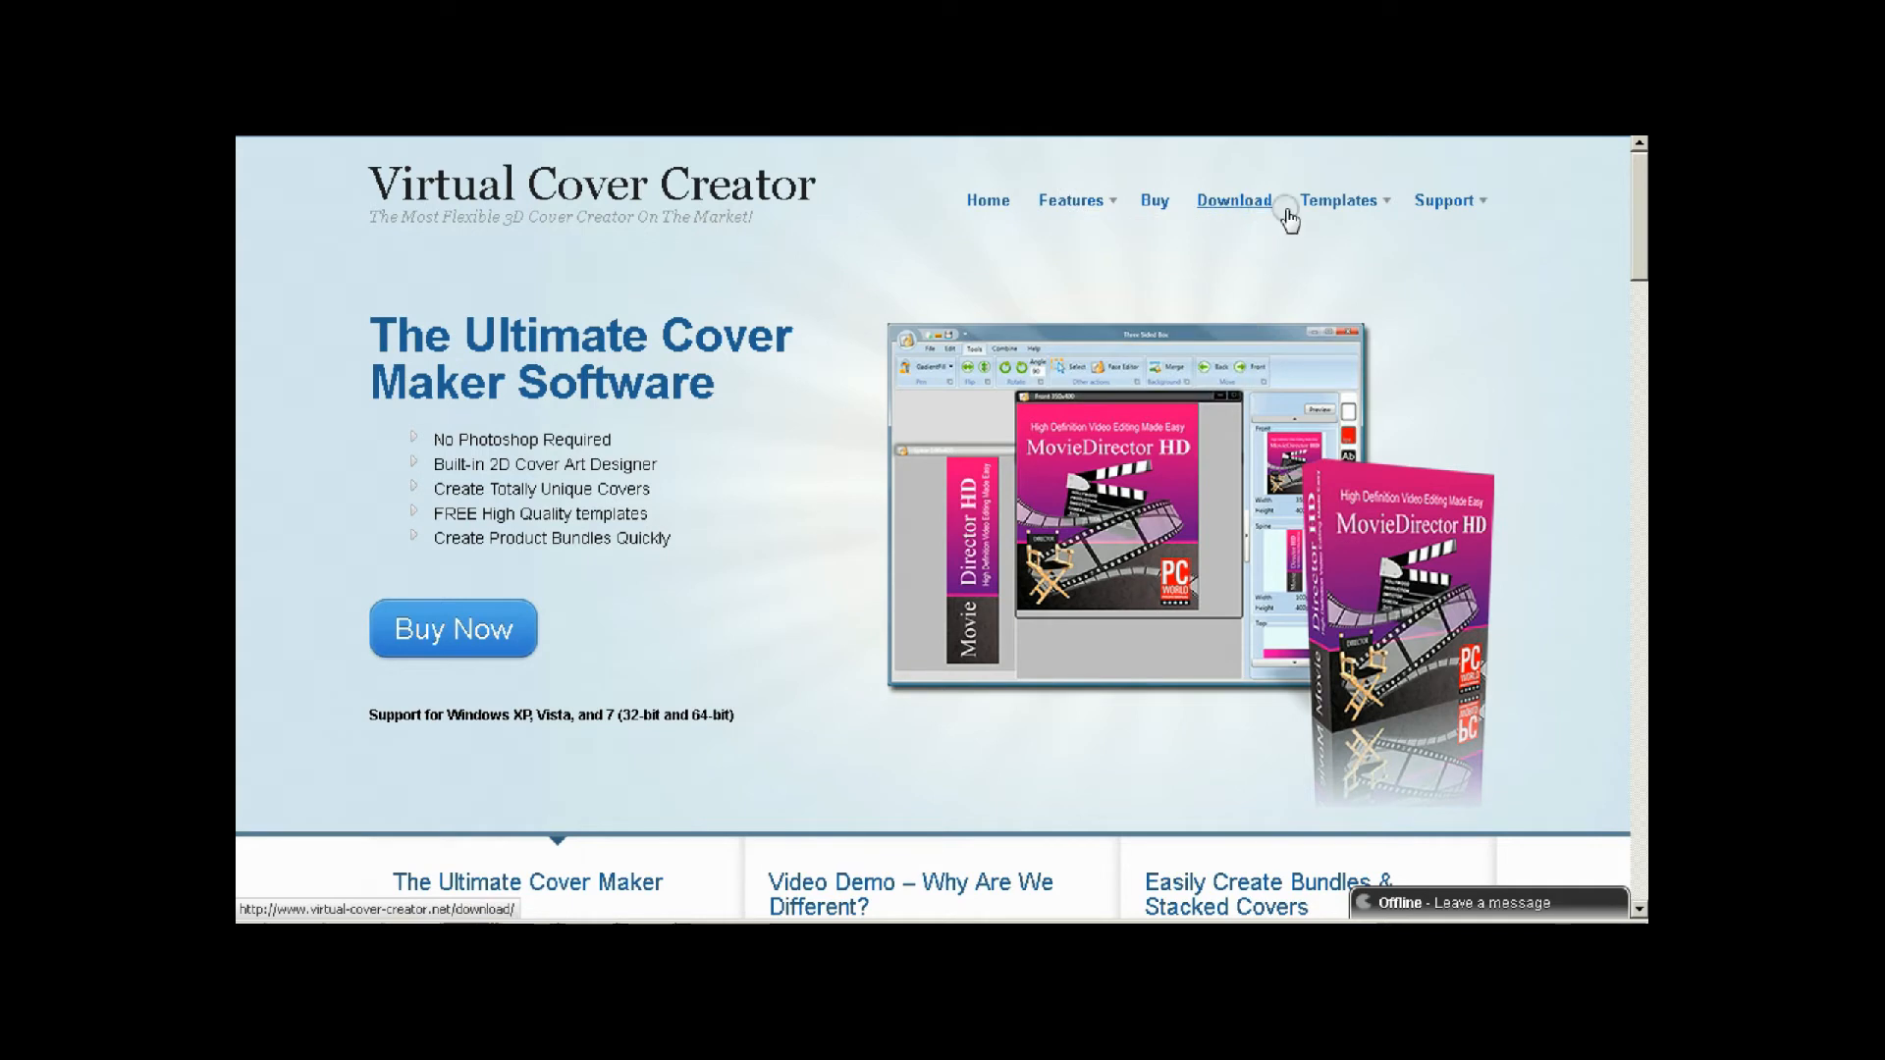
mouse_move(1342, 199)
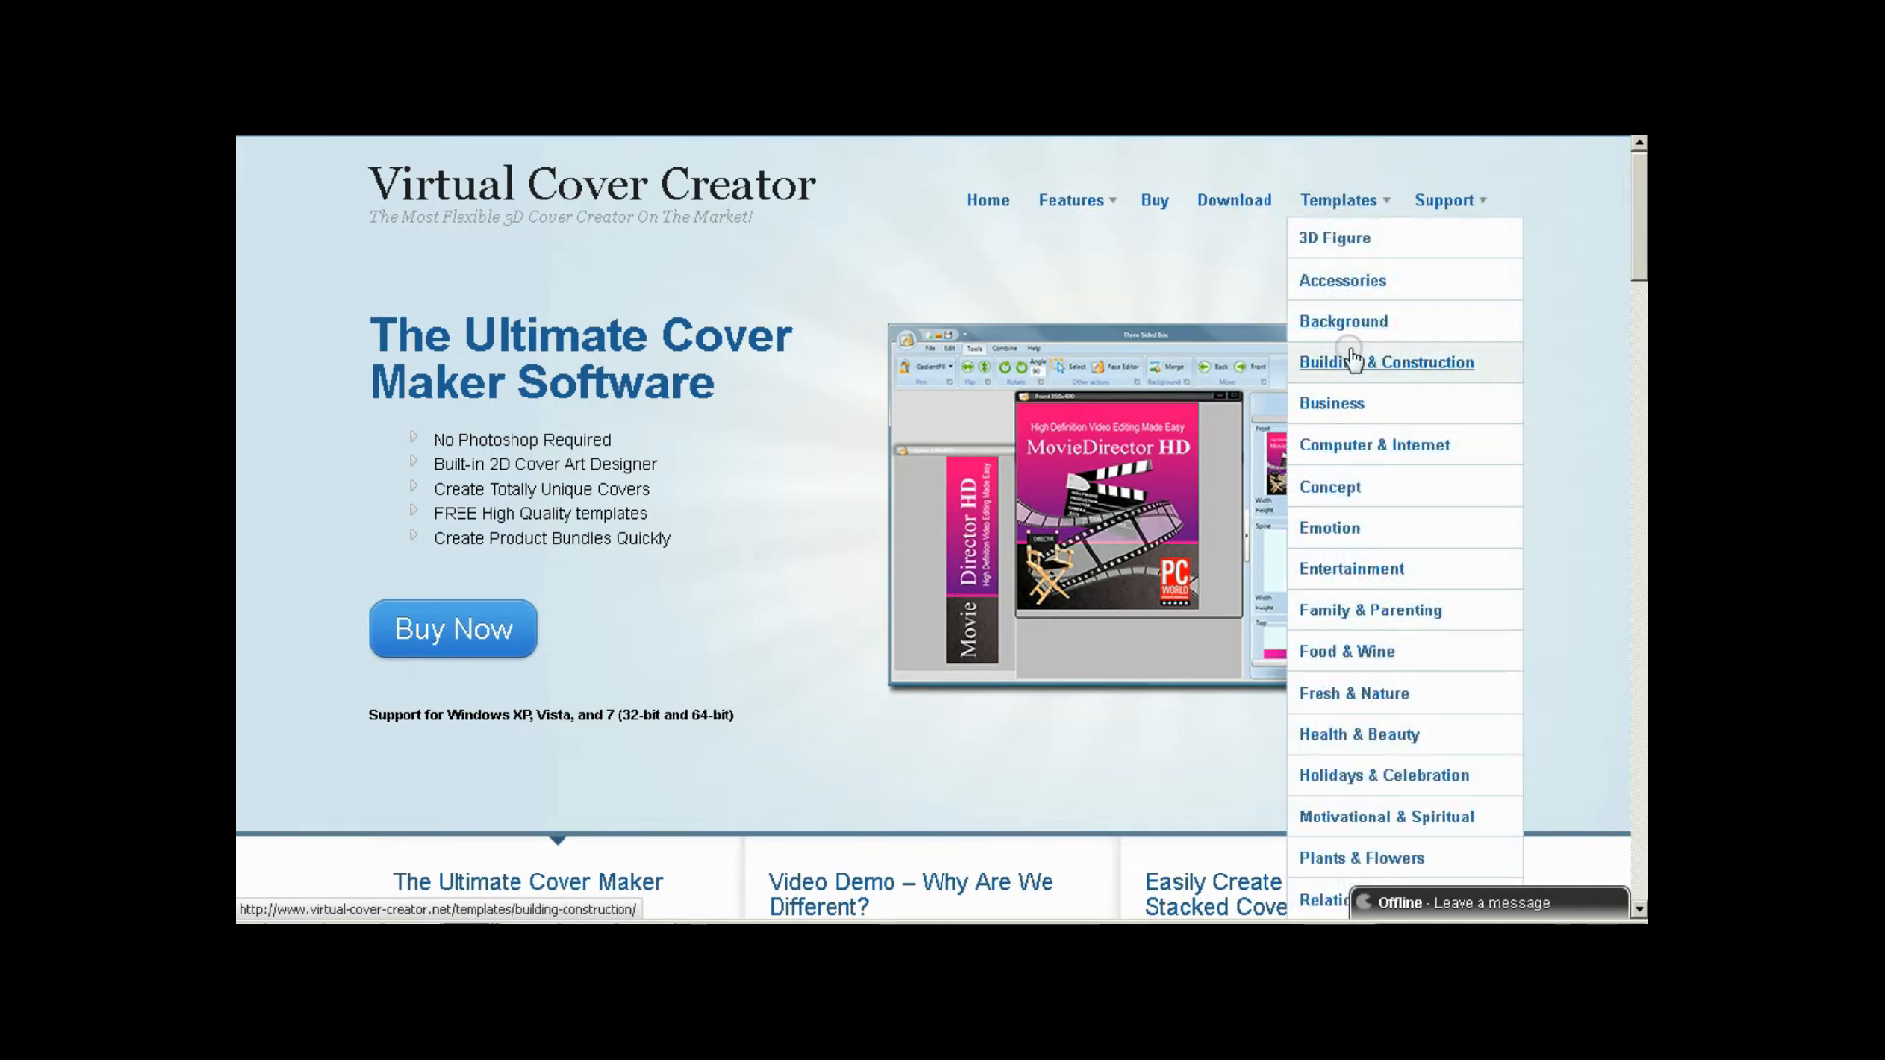
left_click(1226, 202)
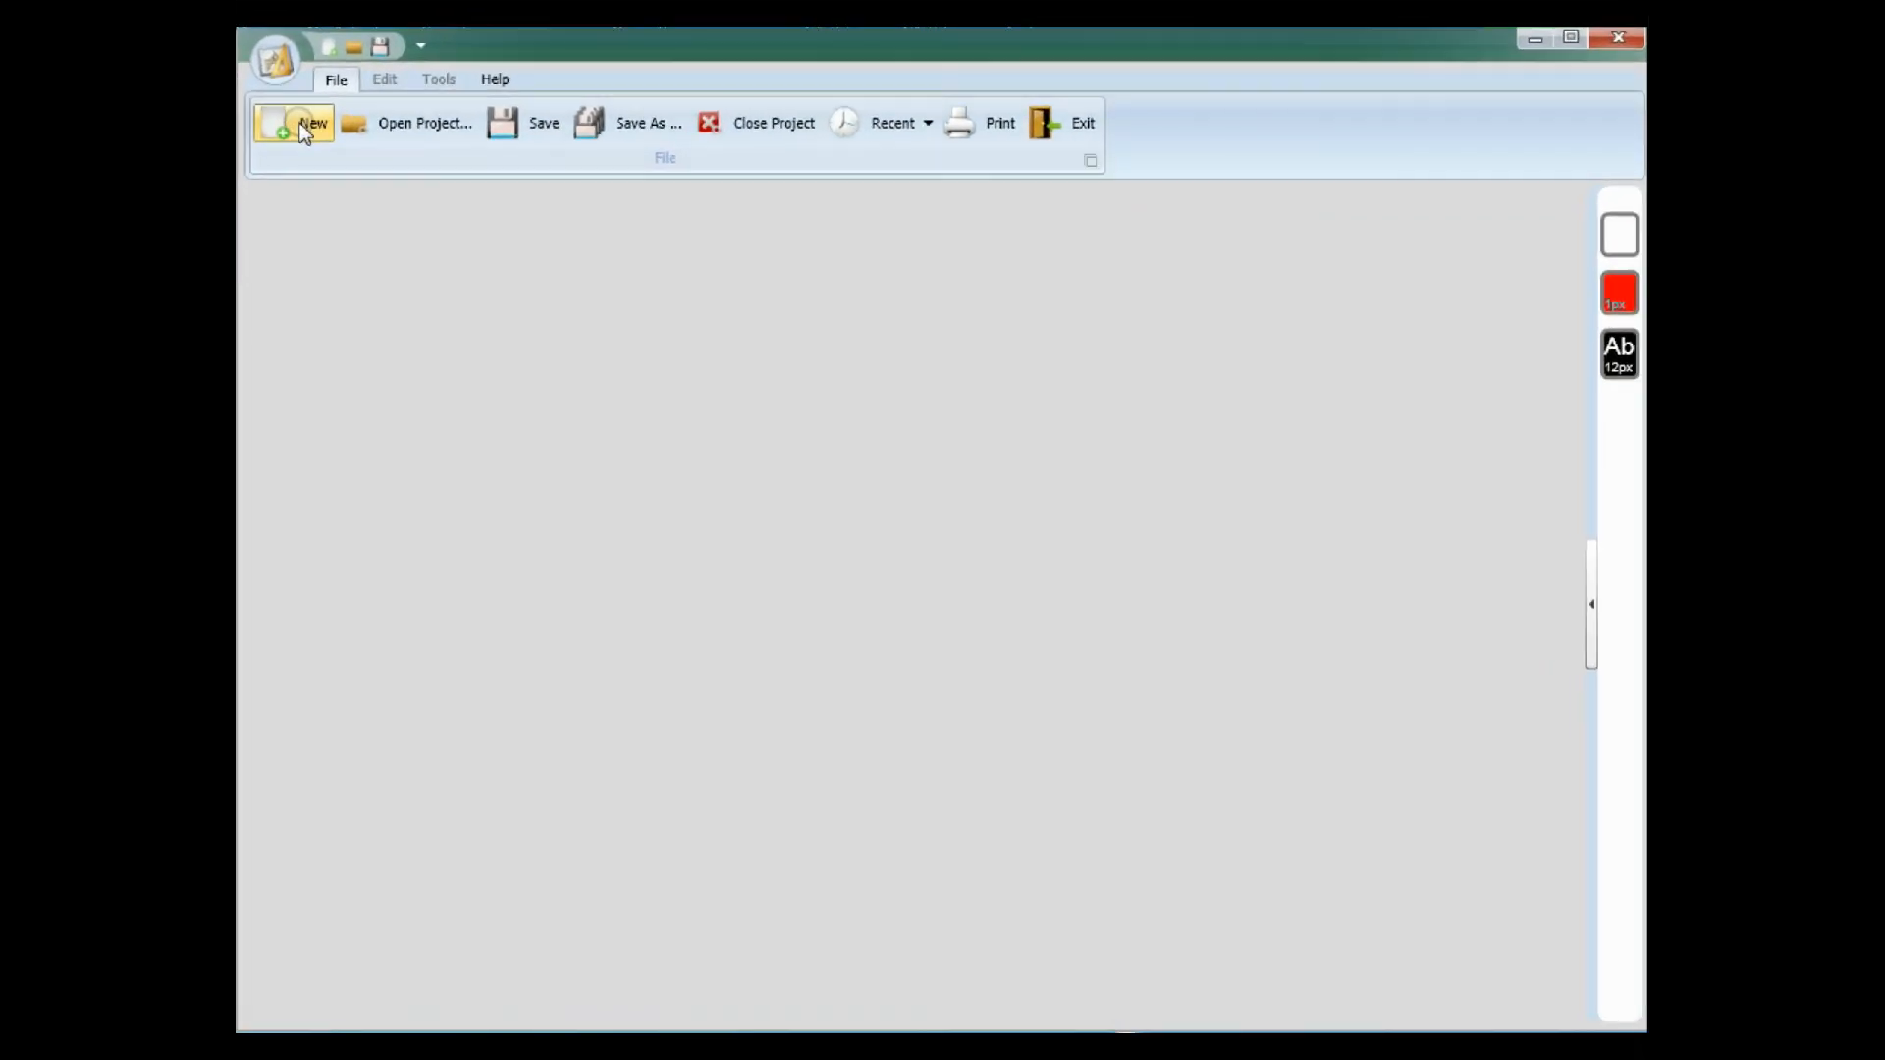
Create a new Thin Book model and arrange its Front and Spine windows side by side.
left_click(304, 129)
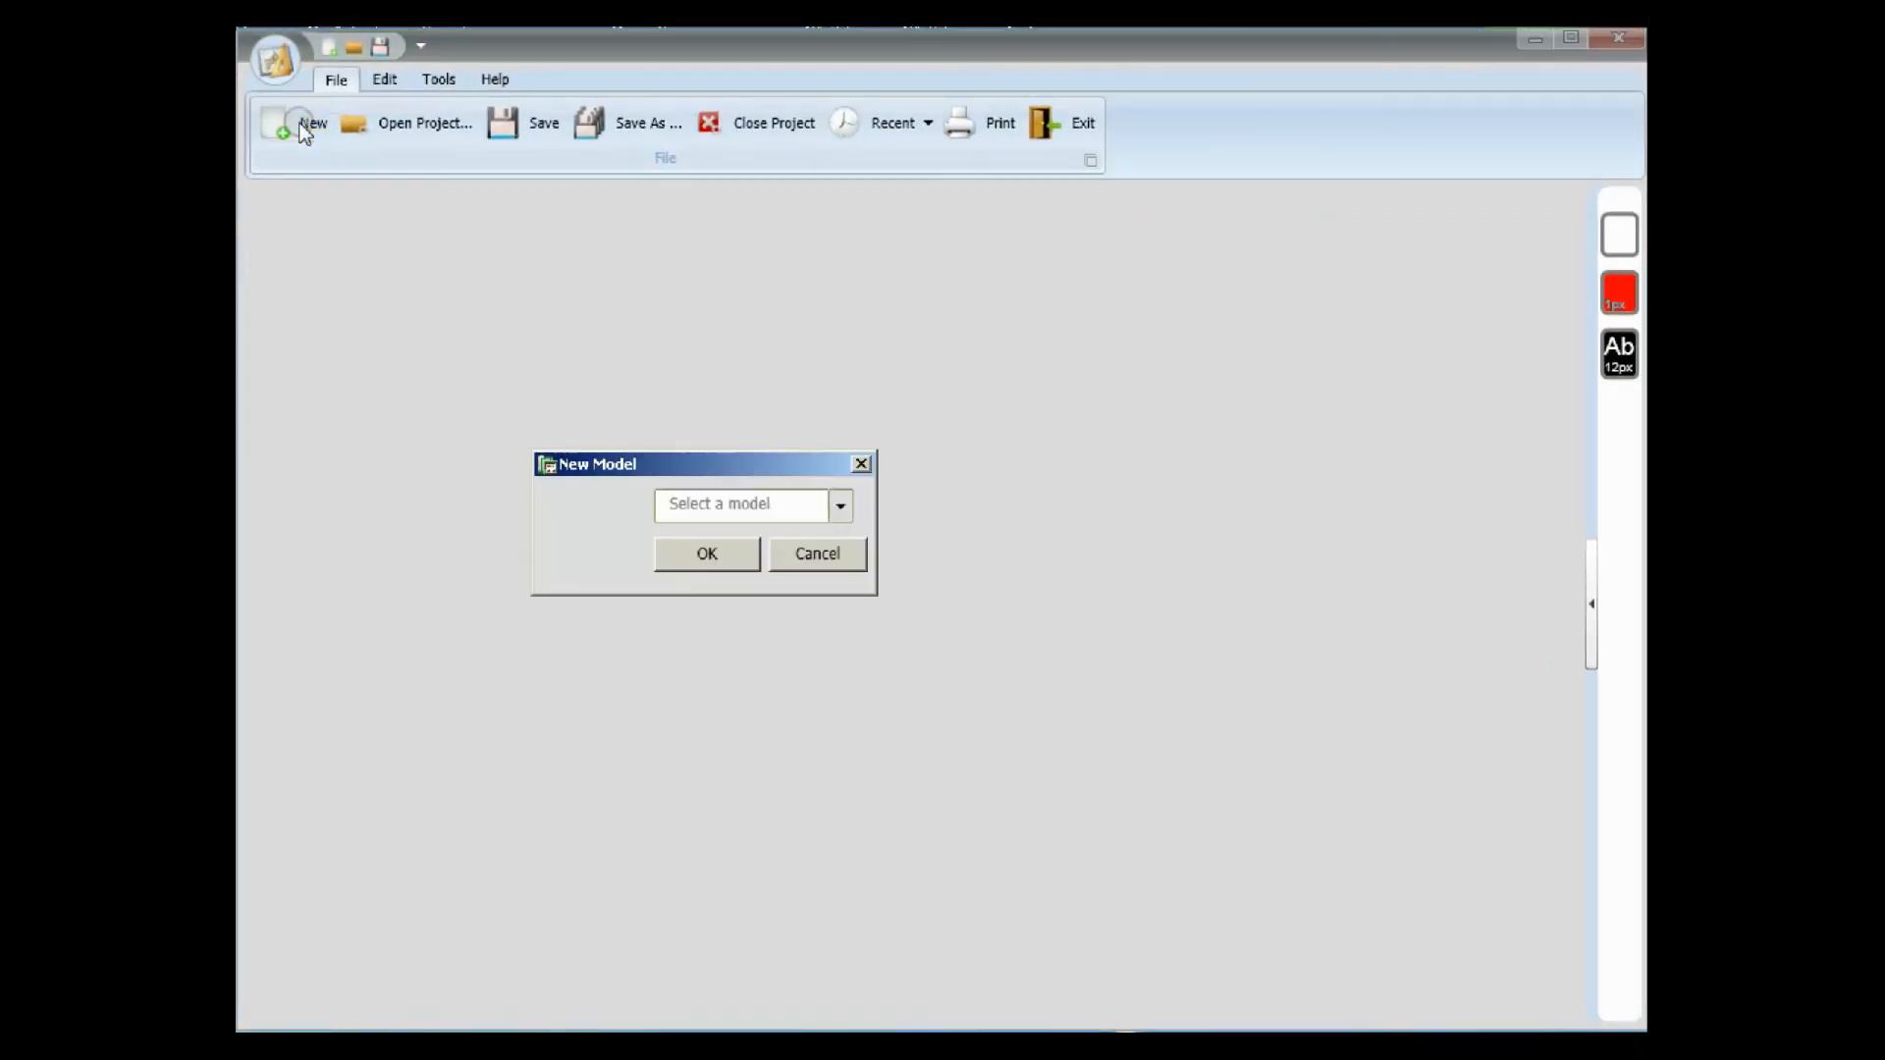
left_click(840, 504)
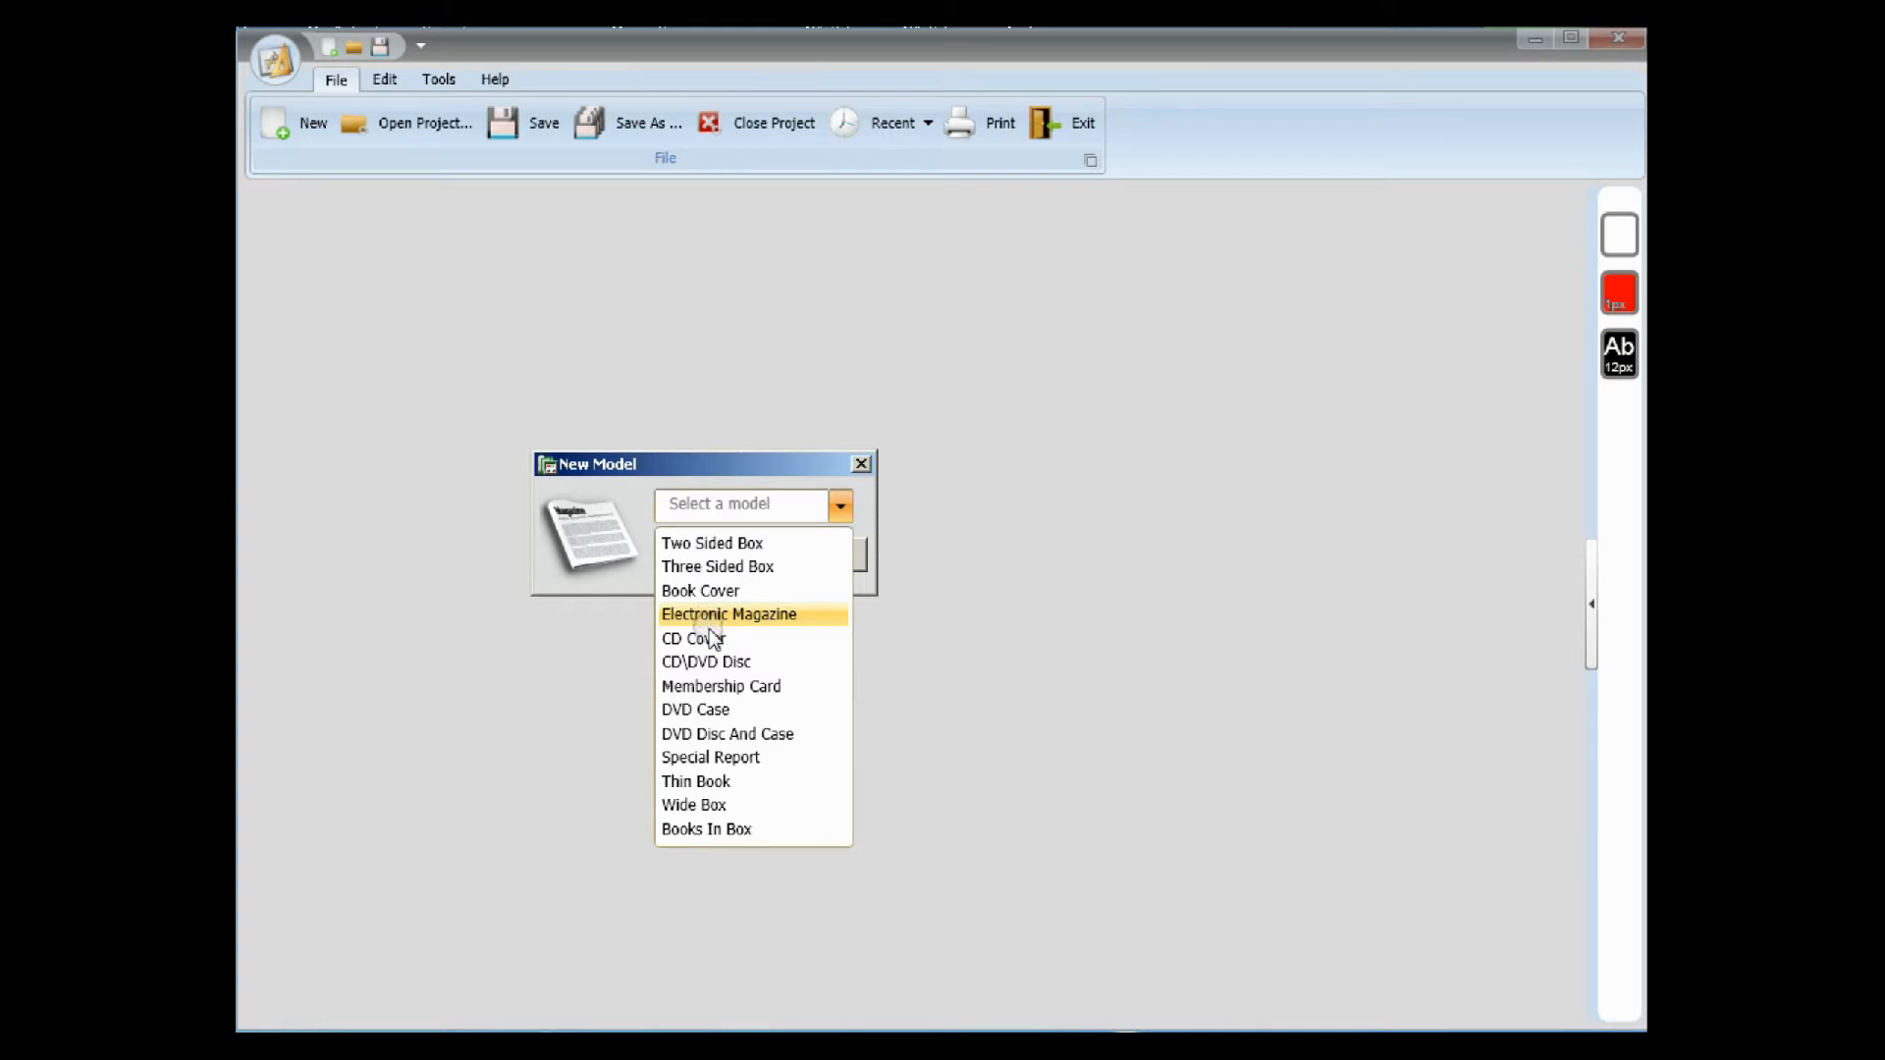
left_click(705, 782)
left_click(704, 553)
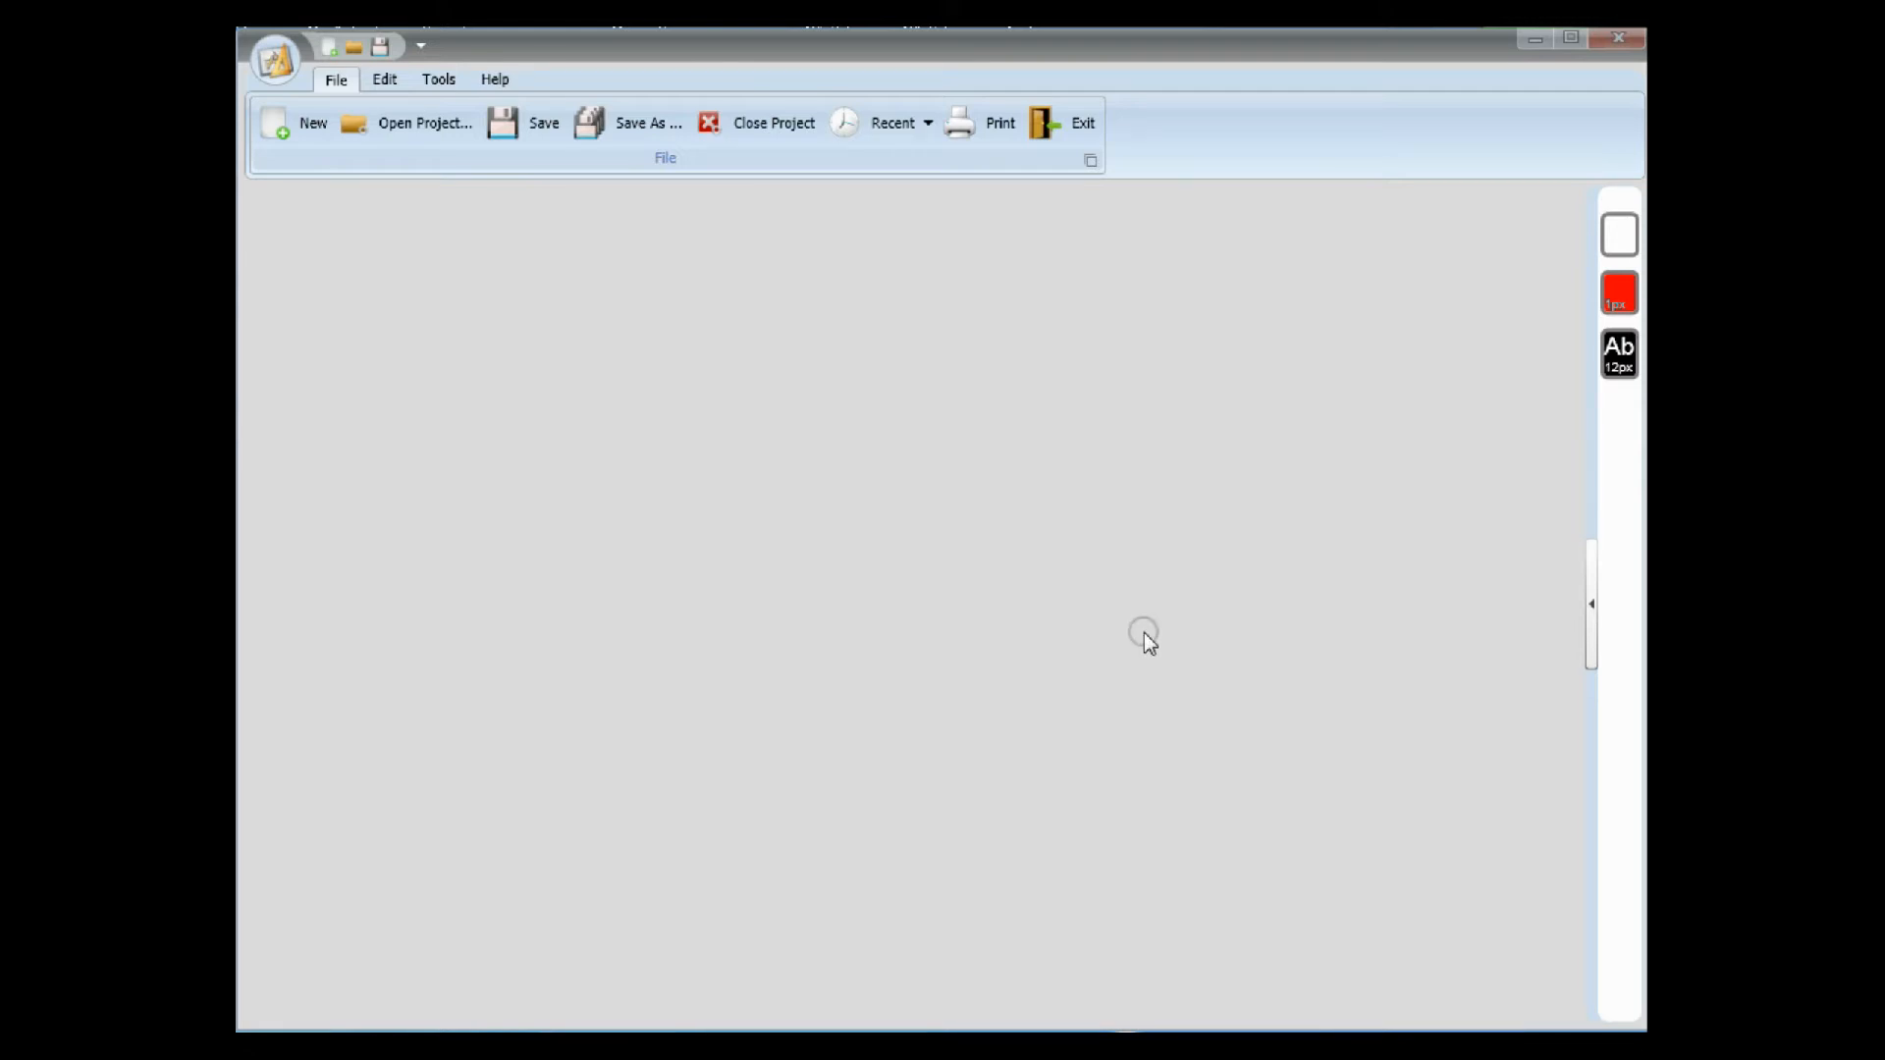
left_click_drag(584, 231, 1080, 210)
left_click(422, 214)
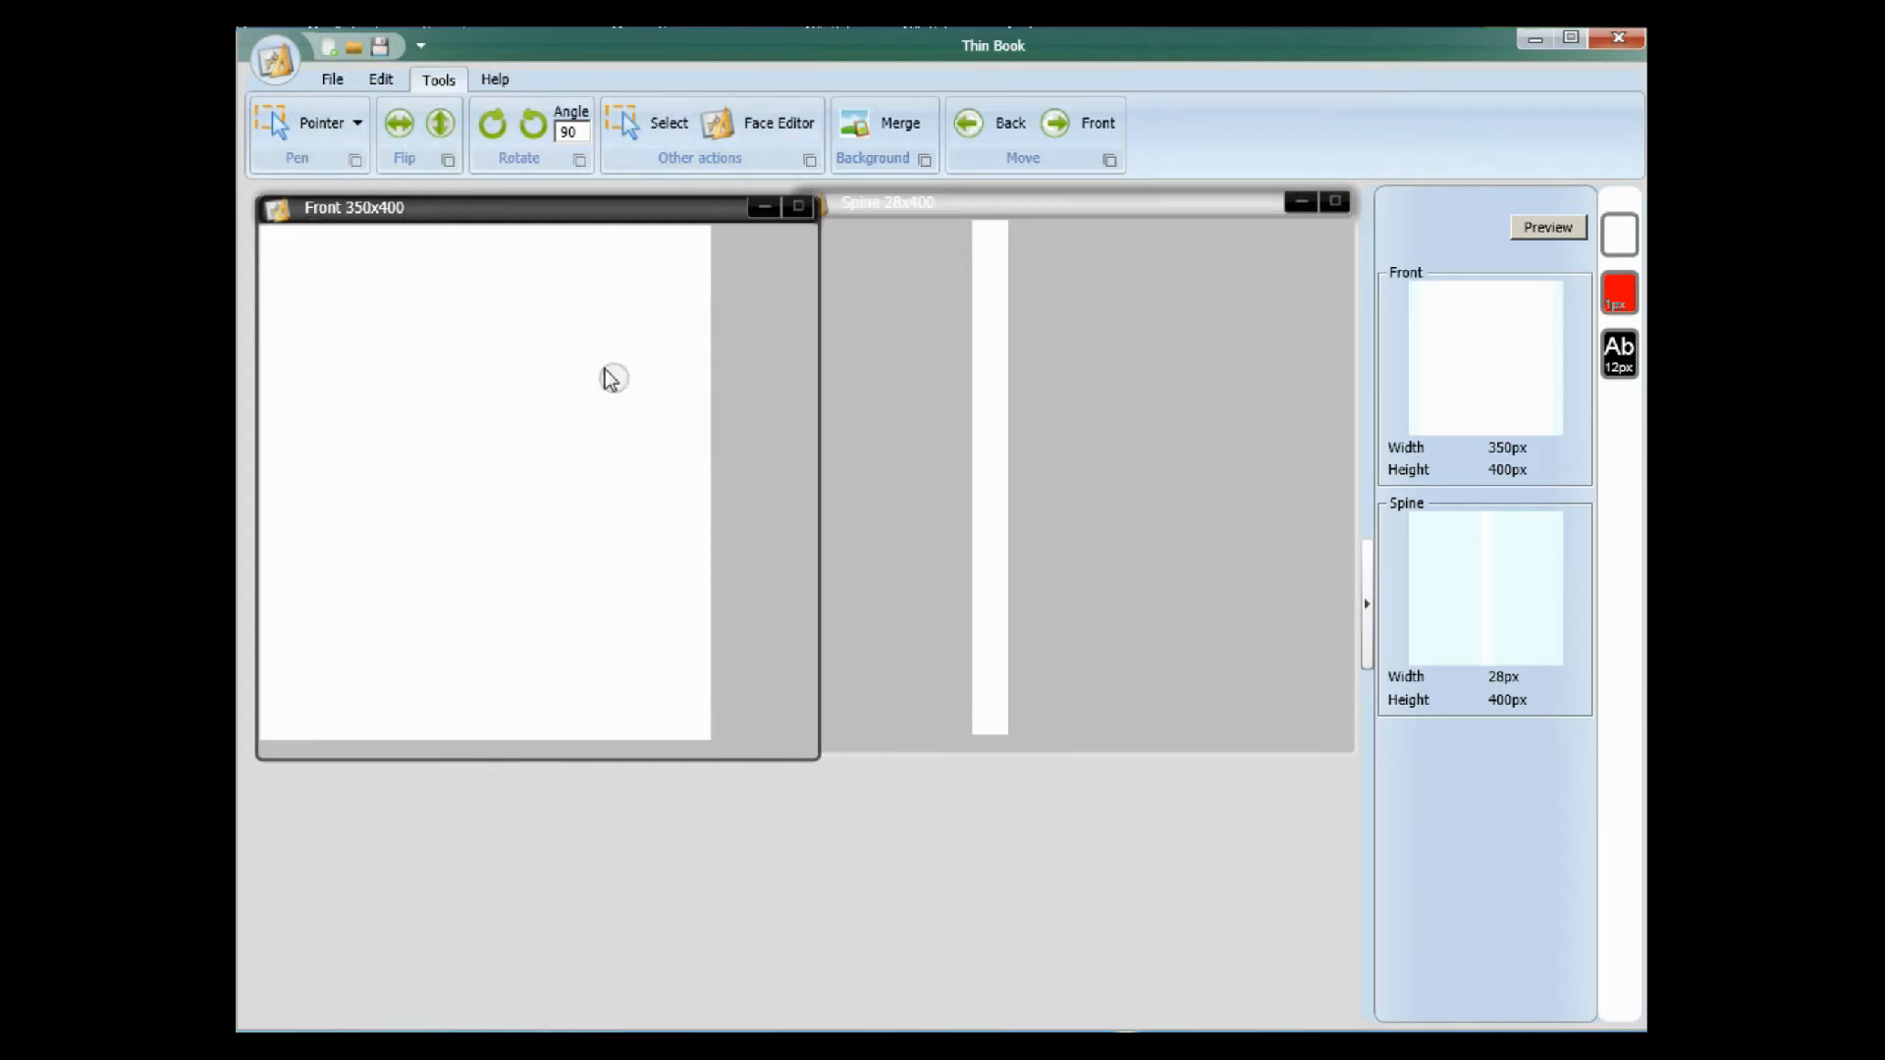
Insert the image 2012-05-27_0006 from the Jing folder across the whole Front face.
left_click(357, 121)
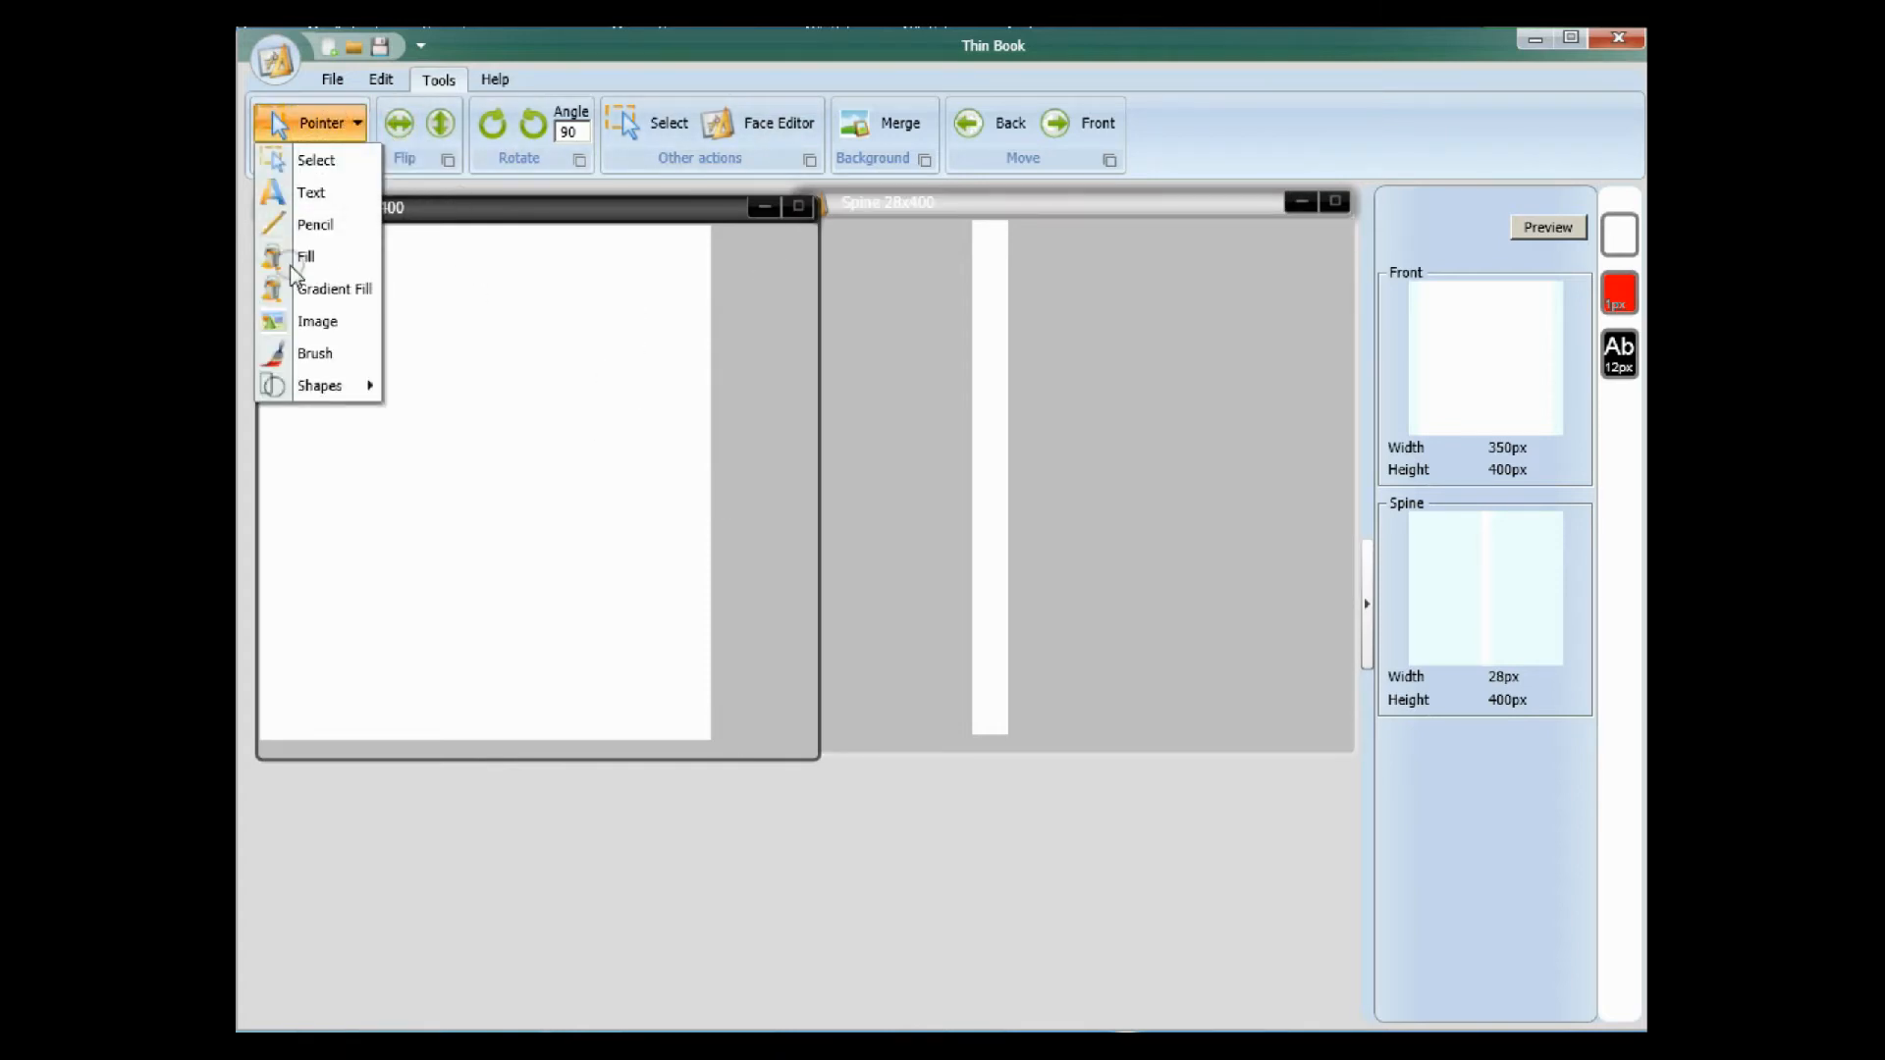
left_click(307, 321)
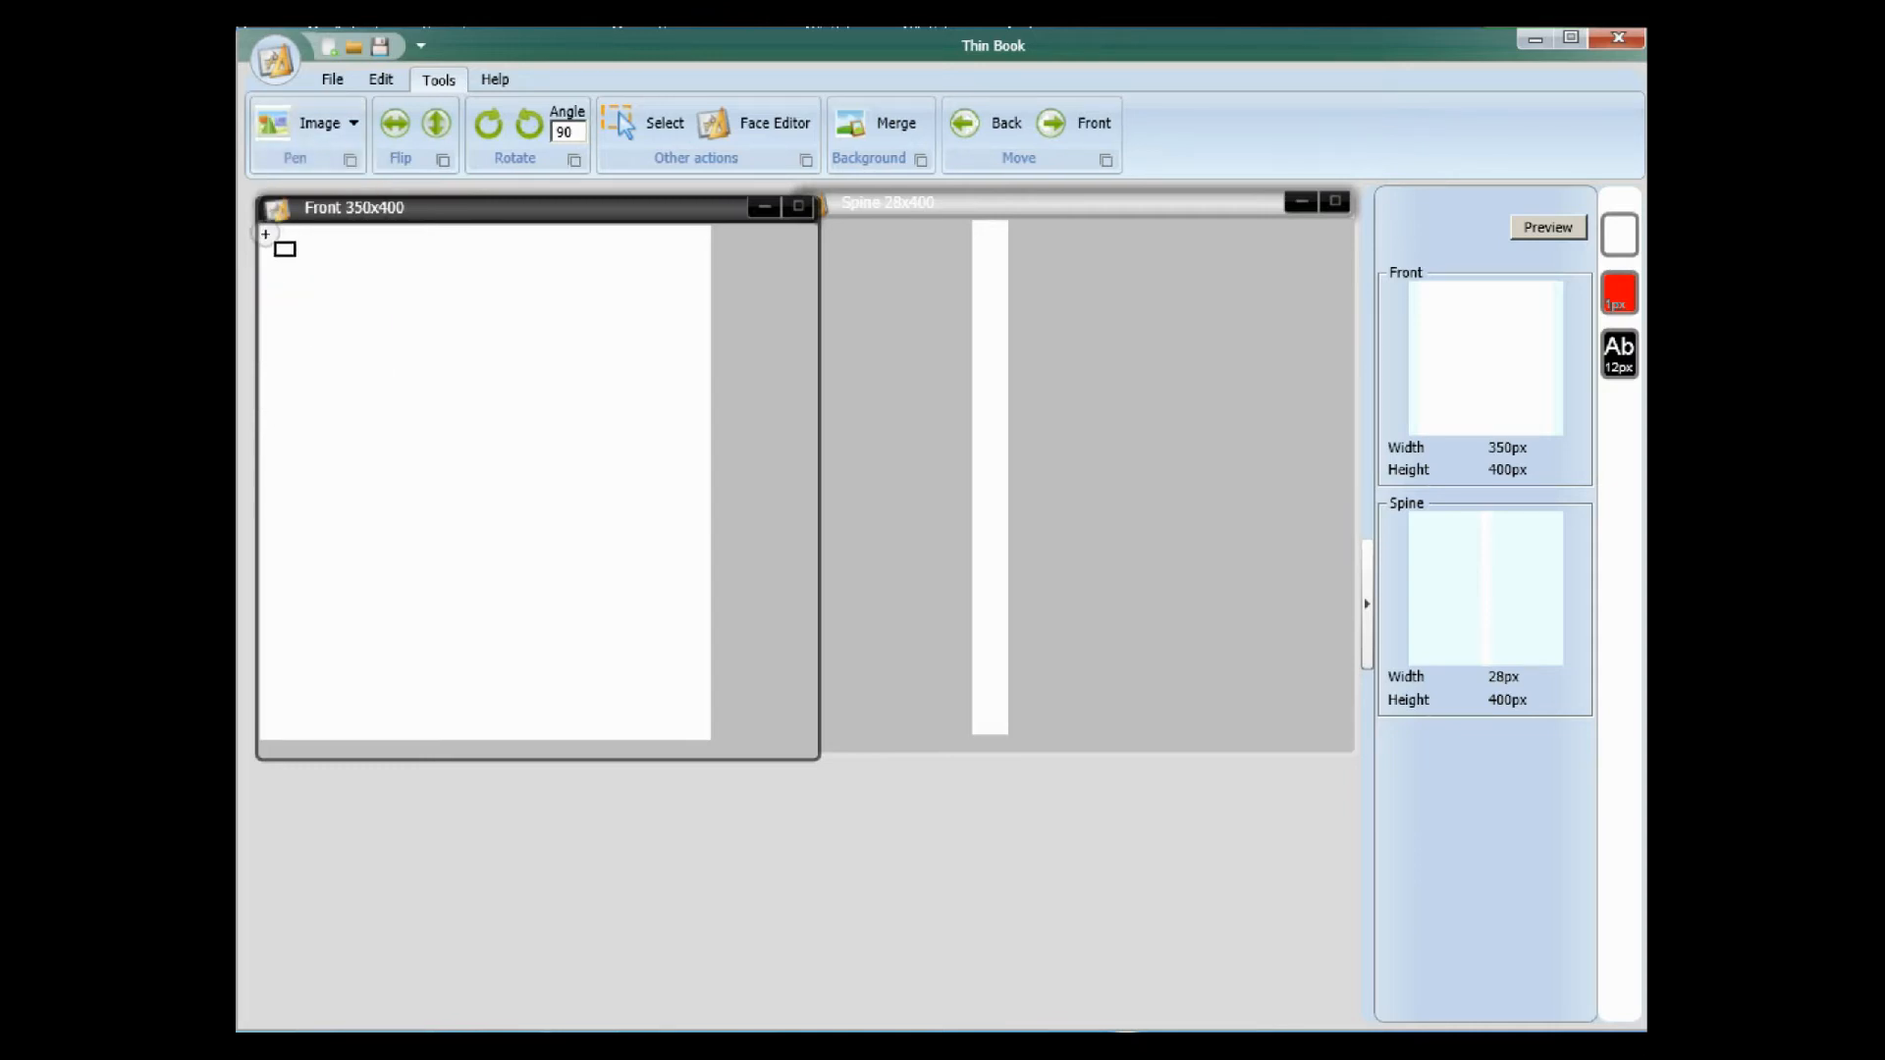
left_click_drag(261, 228, 703, 738)
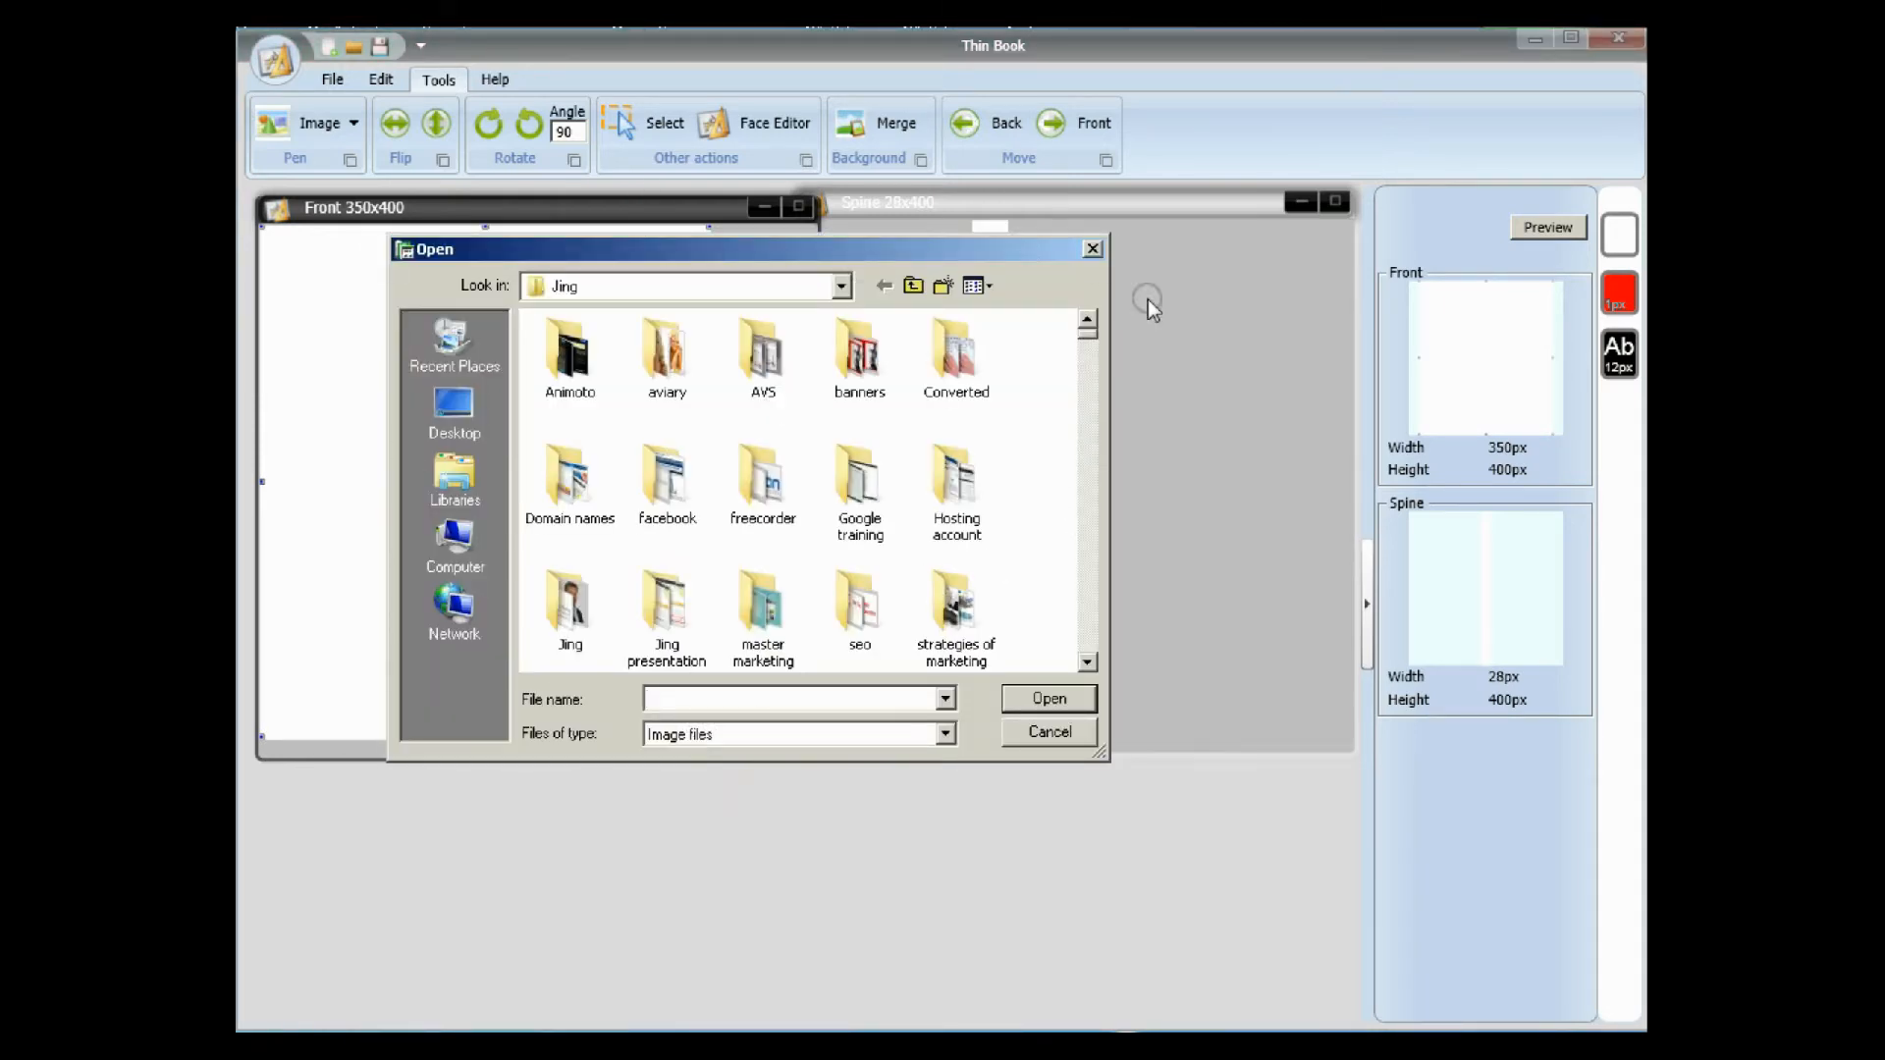
left_click_drag(1087, 332, 1097, 459)
left_click(860, 440)
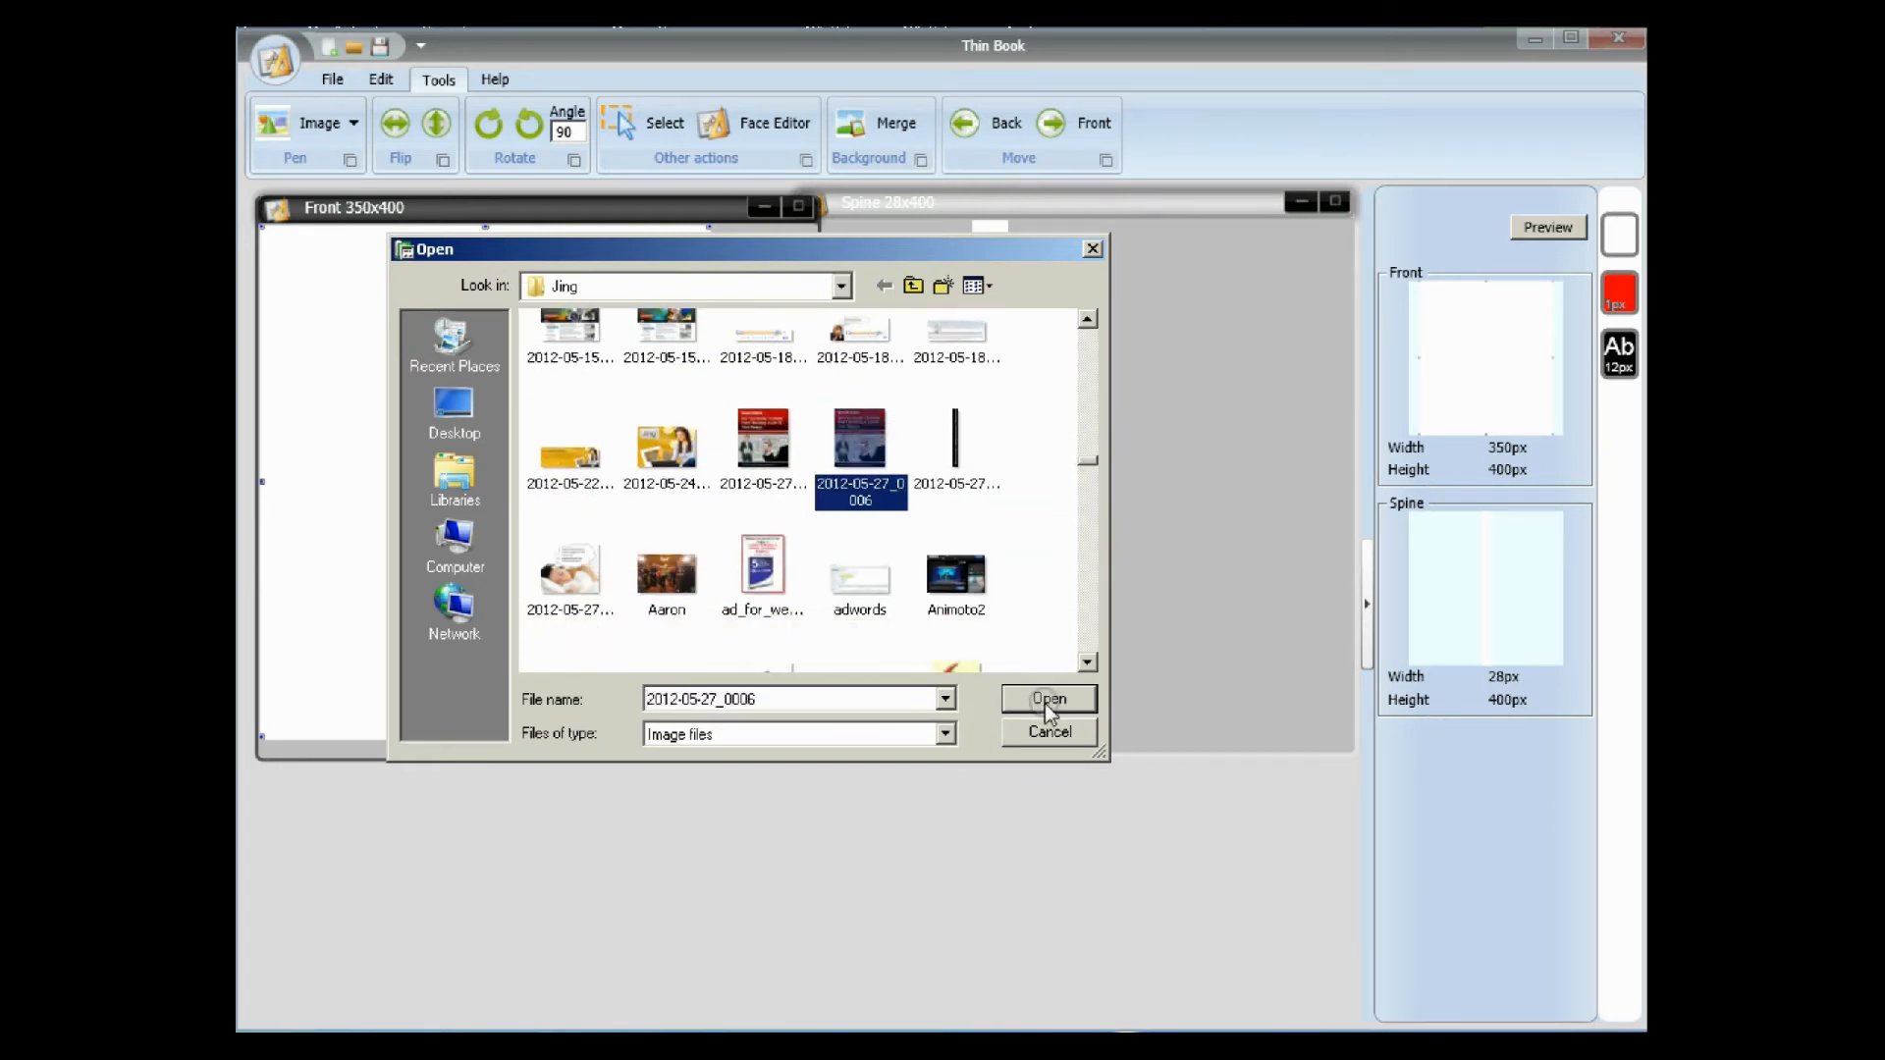
left_click(1046, 700)
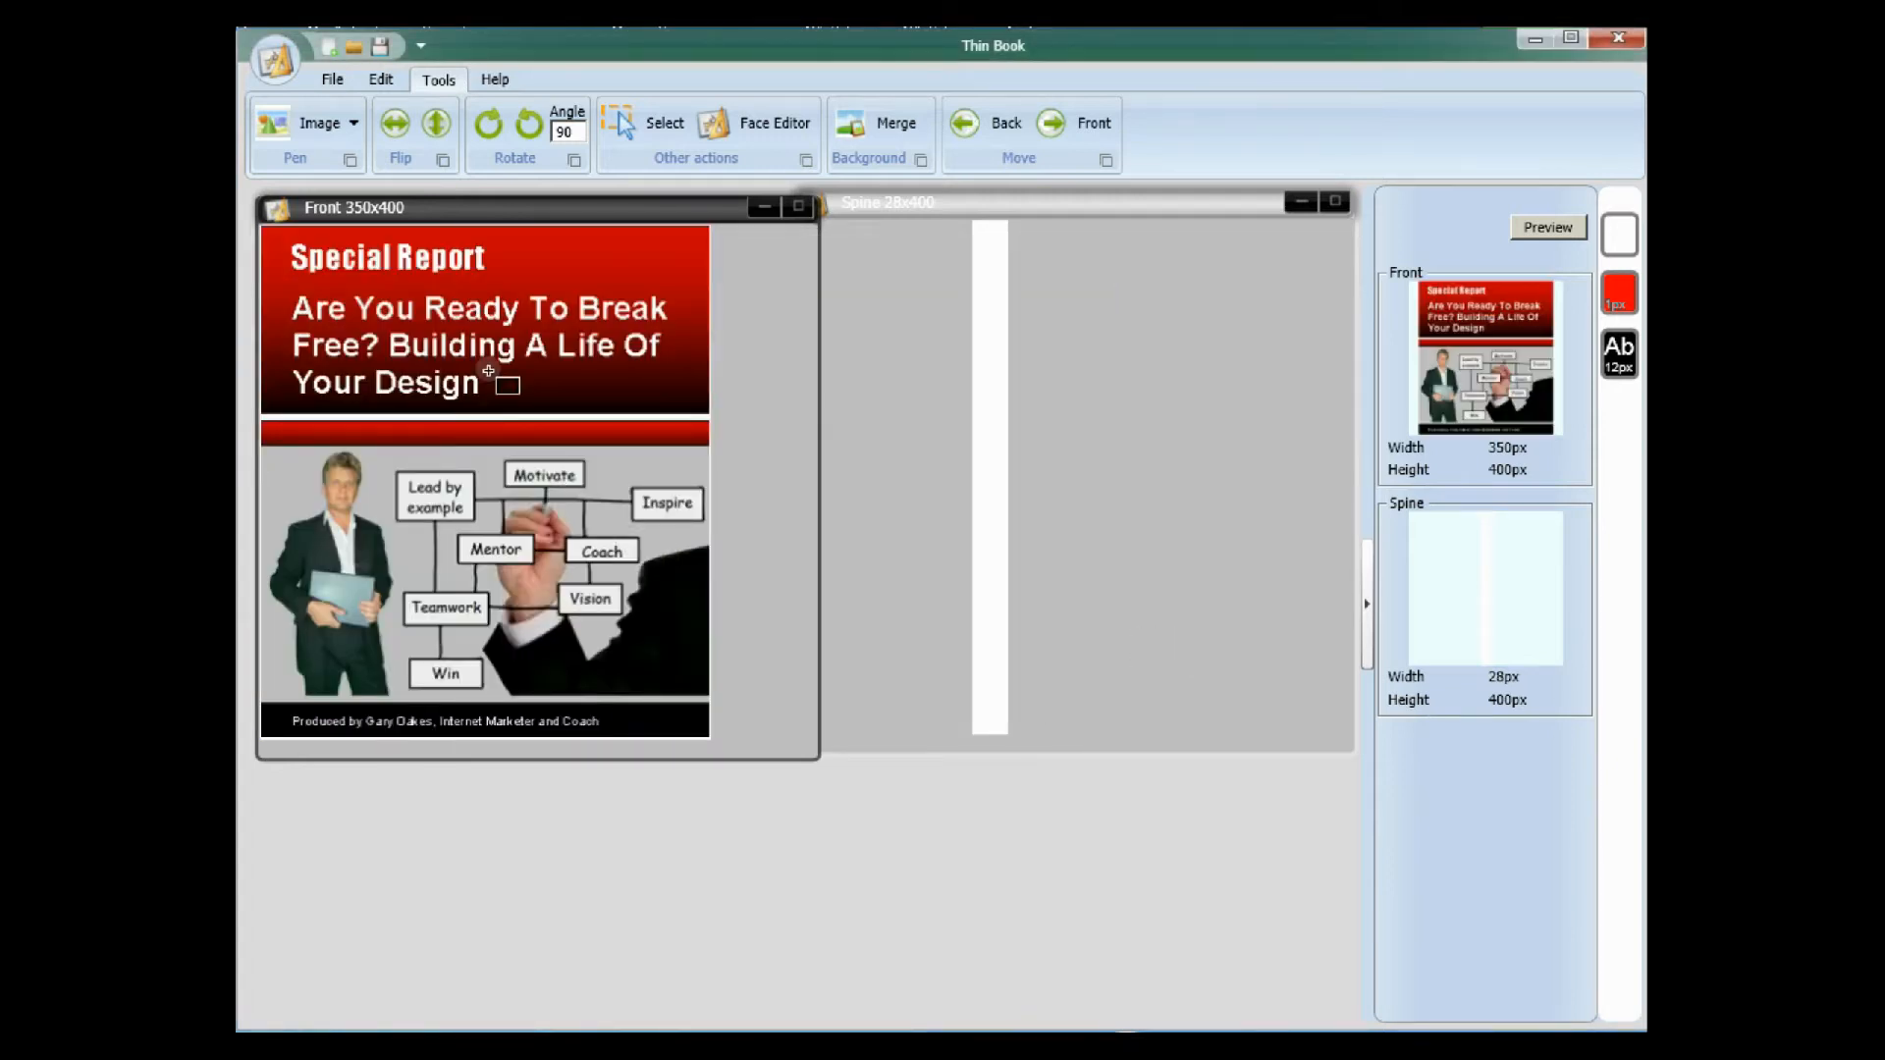
Shift the front cover image into the upper-left corner of the Front face and stretch it to fill the face.
left_click(354, 119)
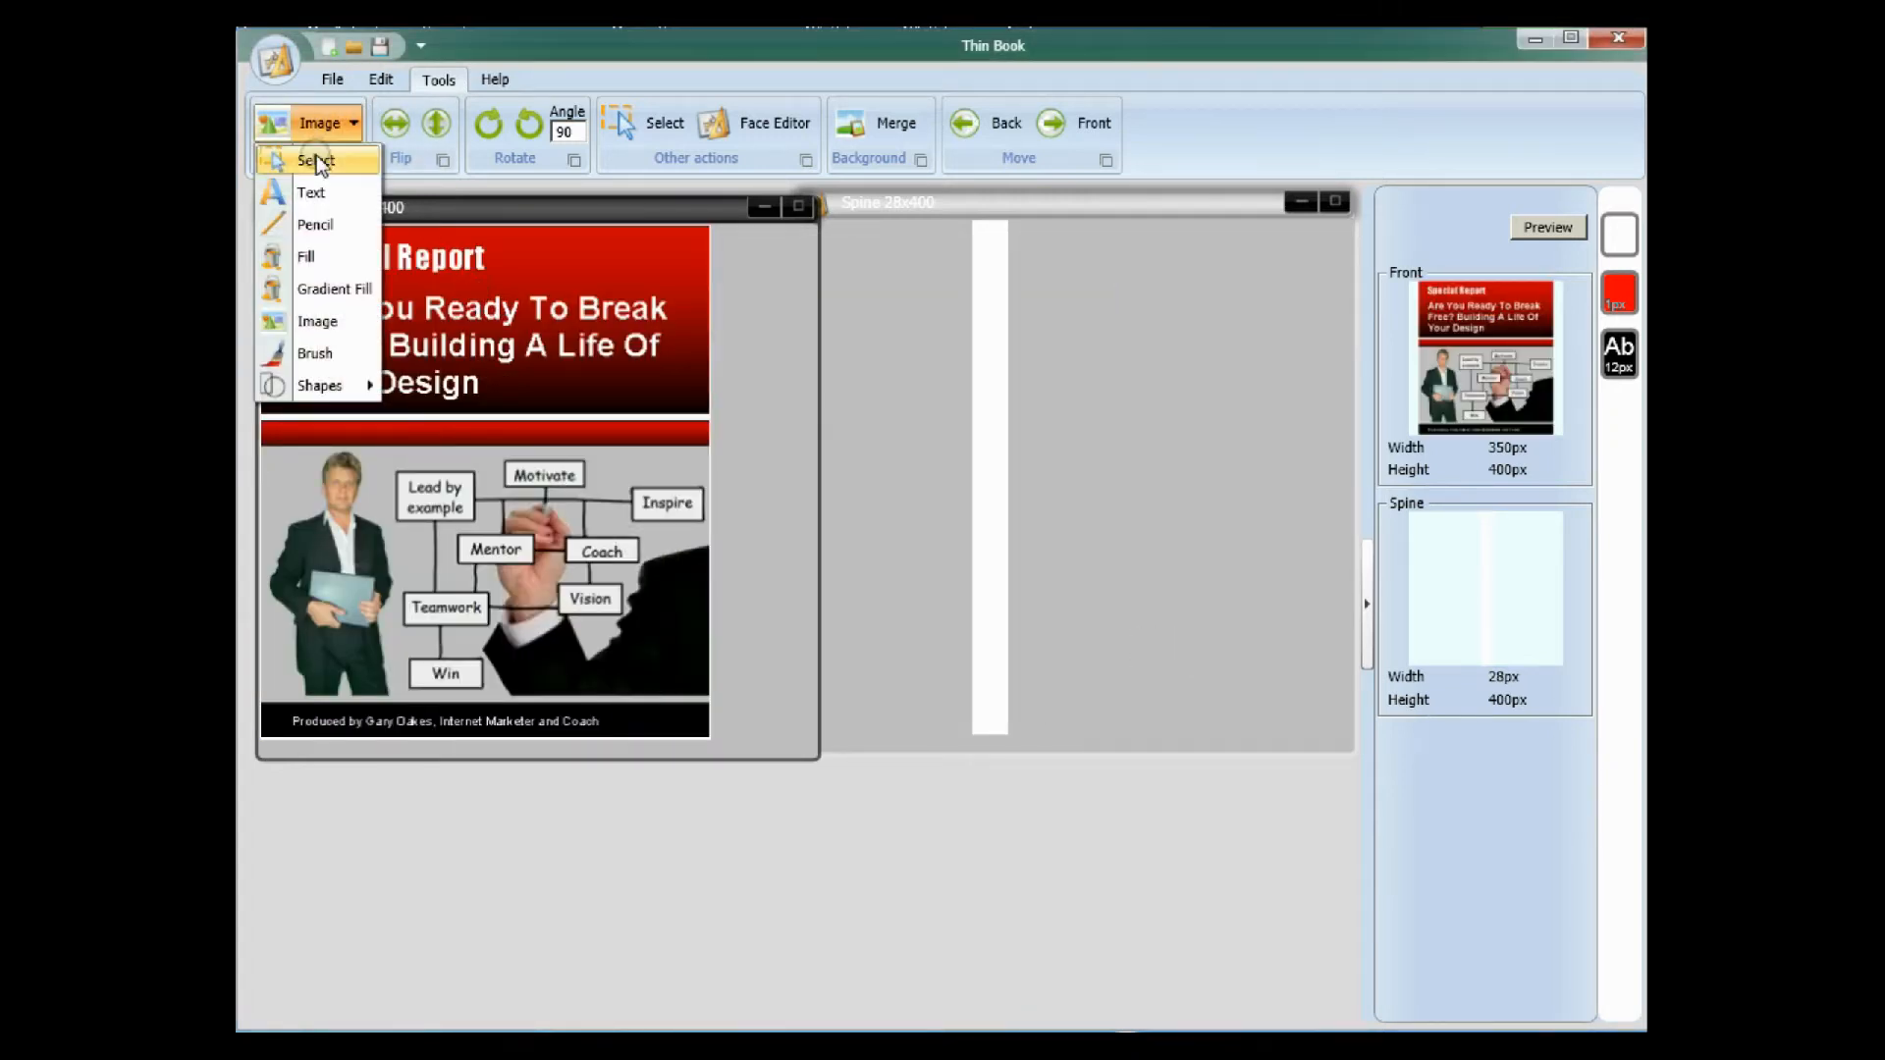
left_click(316, 156)
left_click_drag(322, 277, 318, 275)
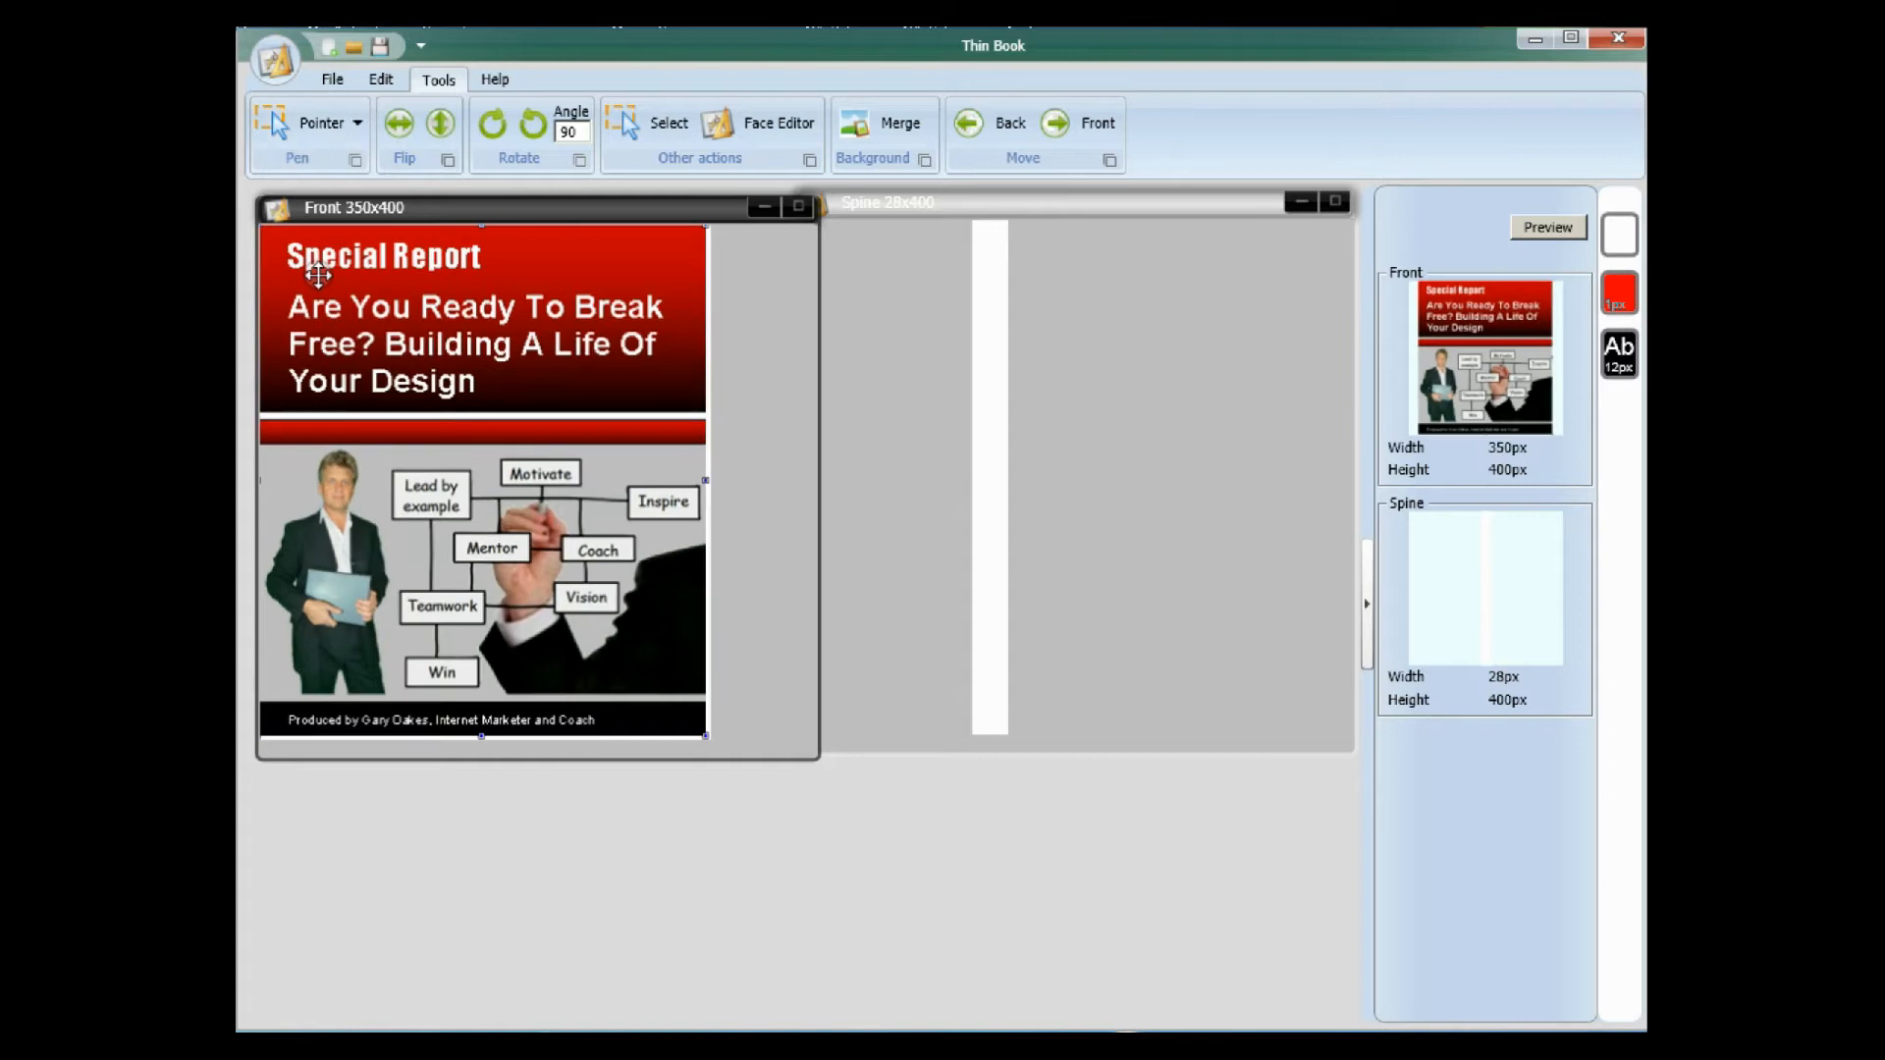
left_click_drag(705, 737, 710, 741)
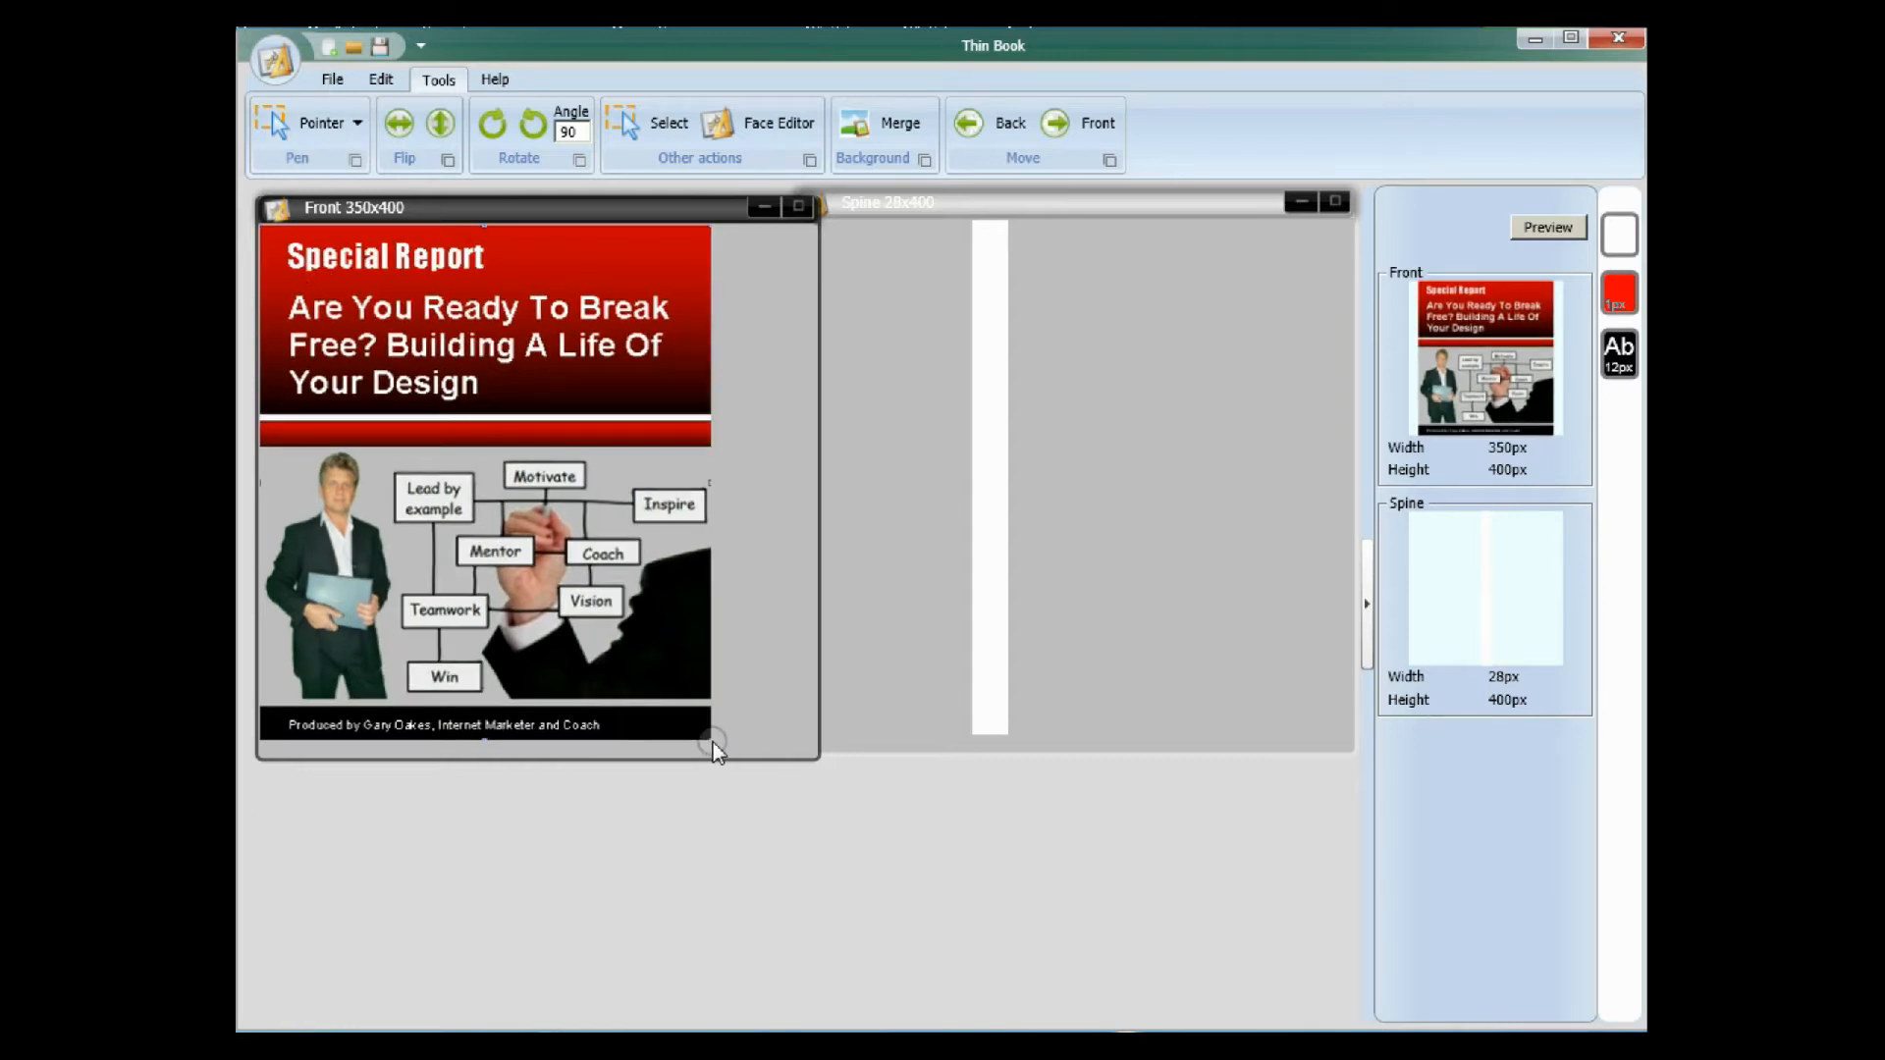
left_click(355, 124)
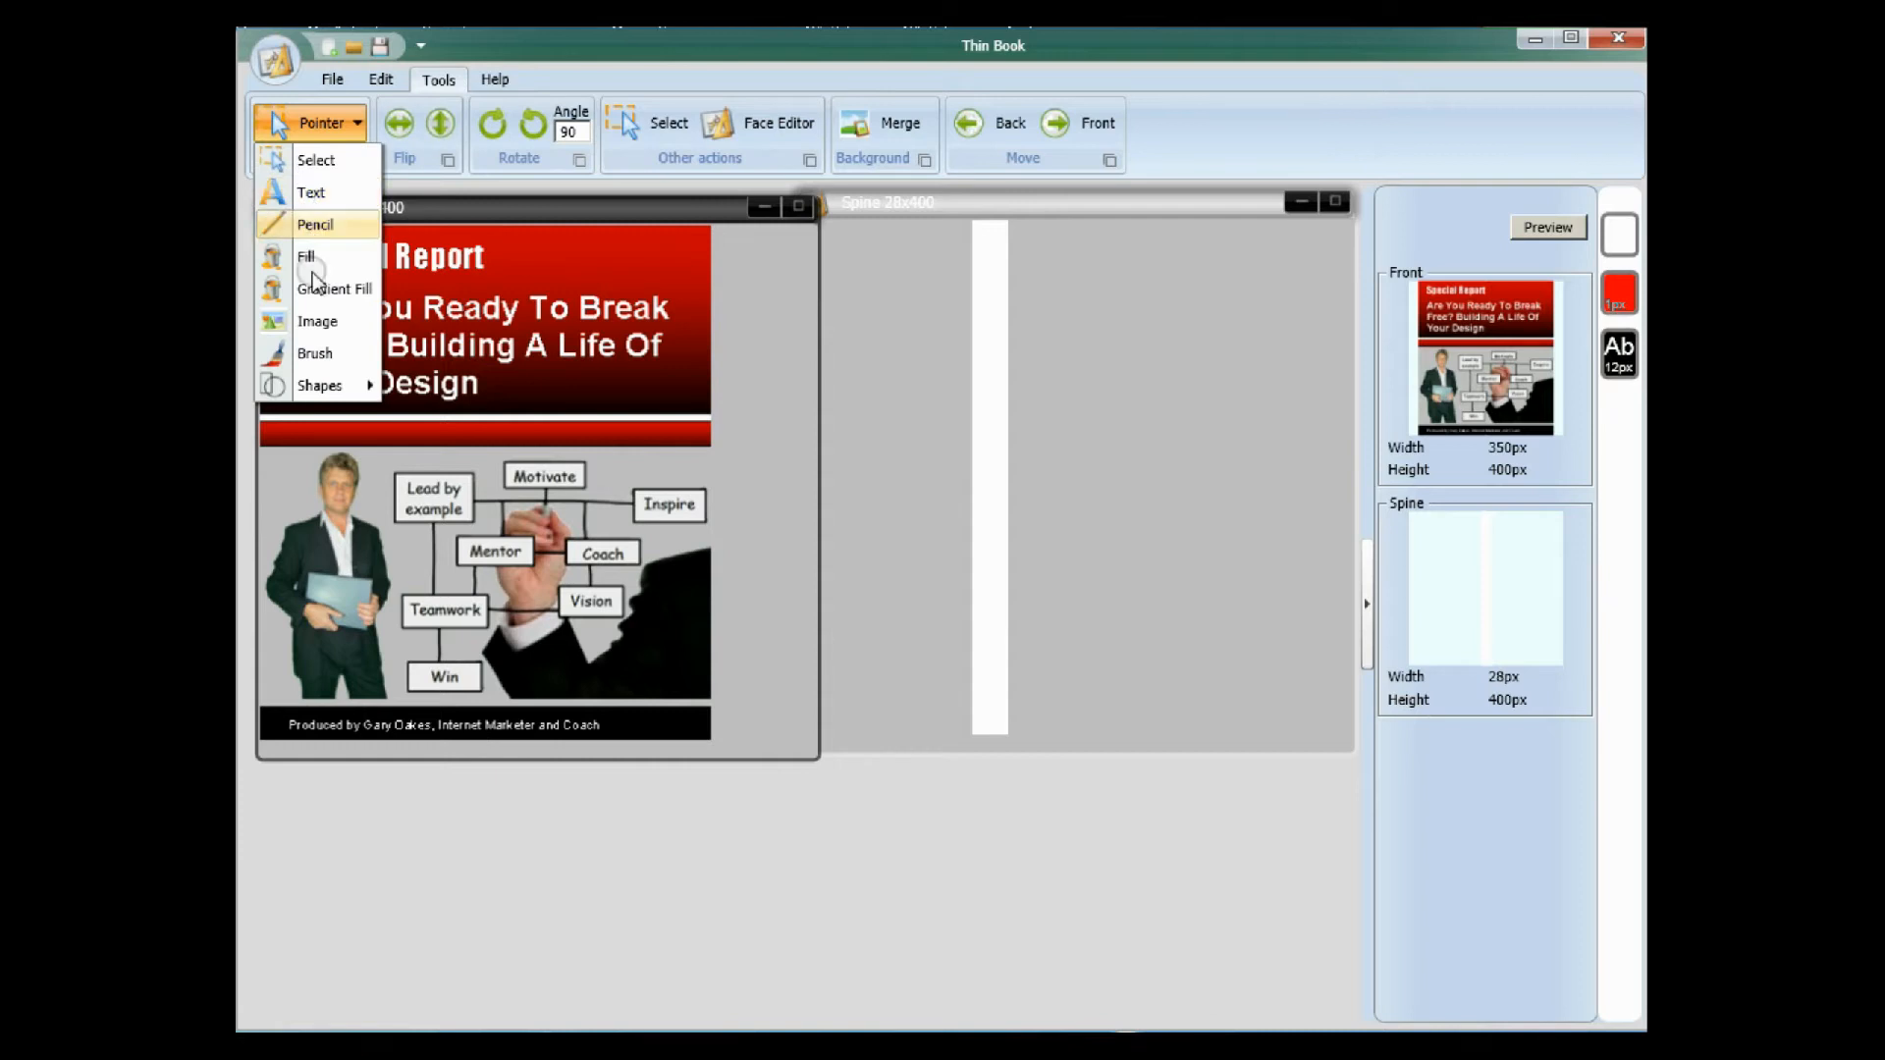
left_click(313, 349)
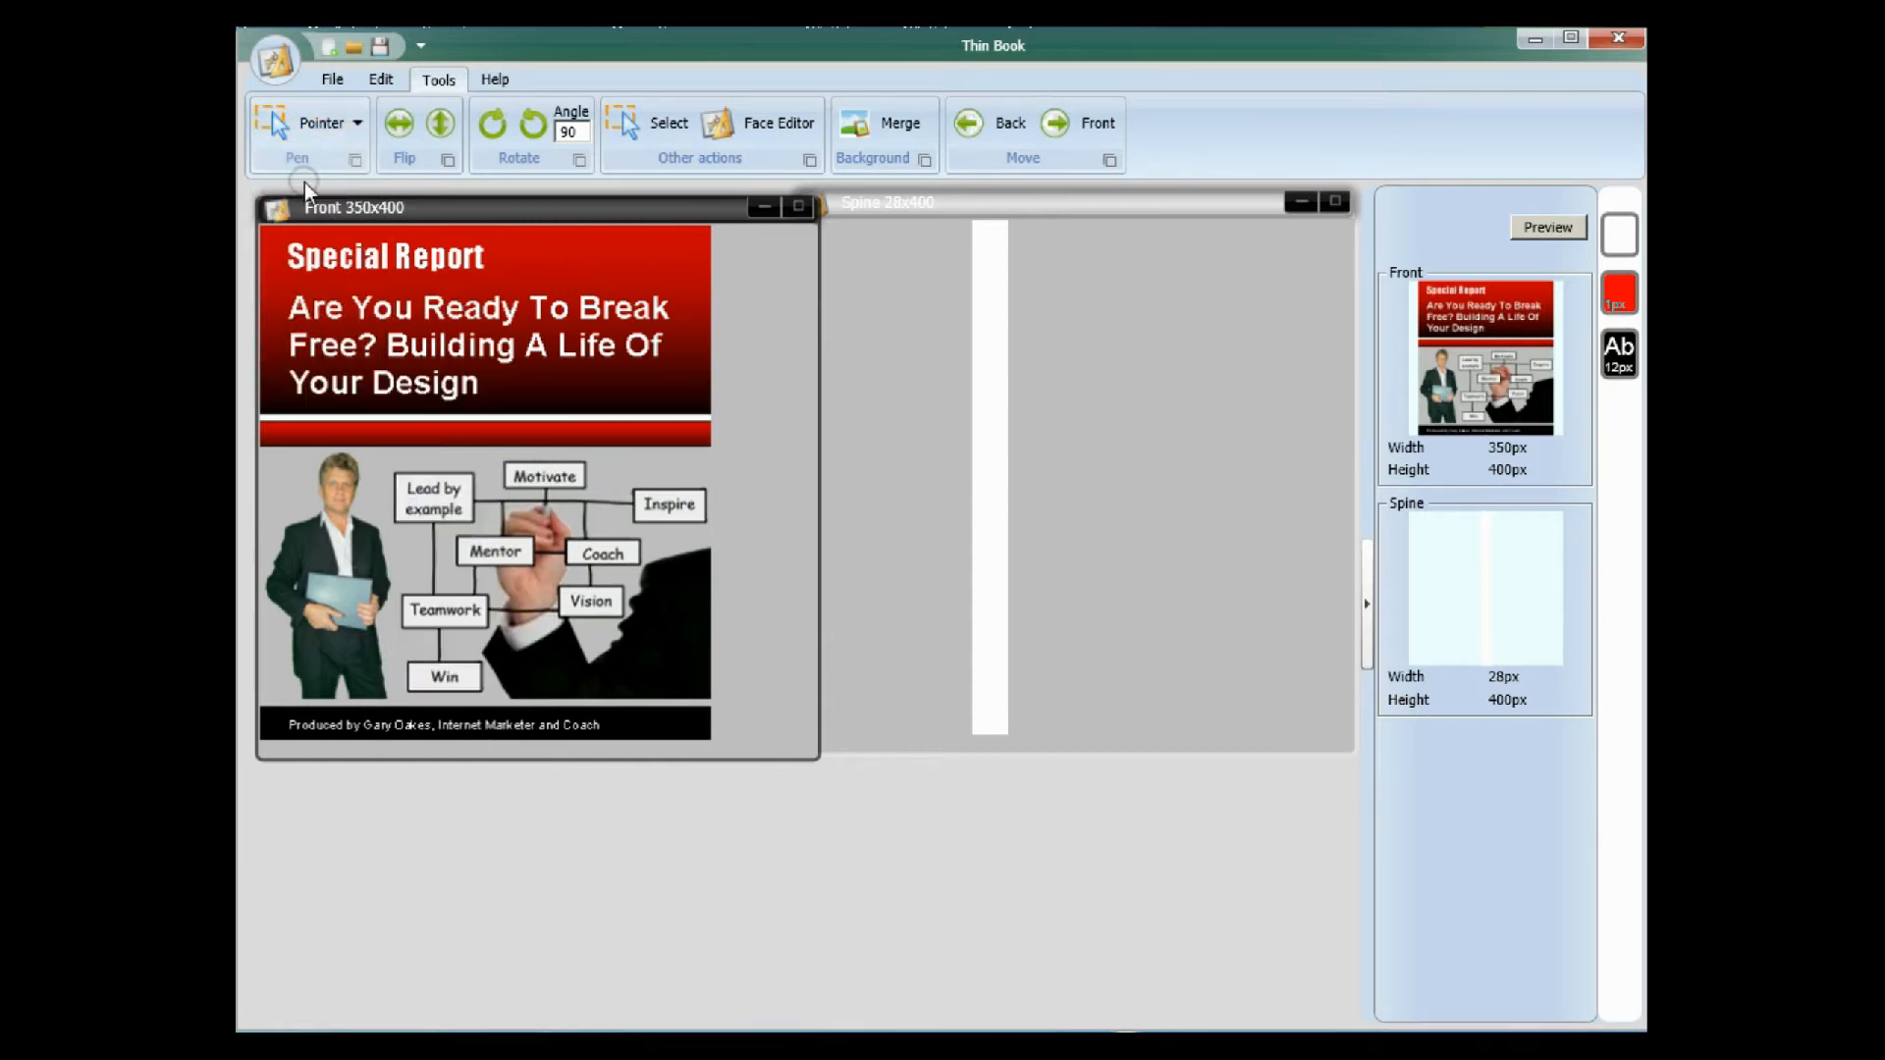
left_click(357, 124)
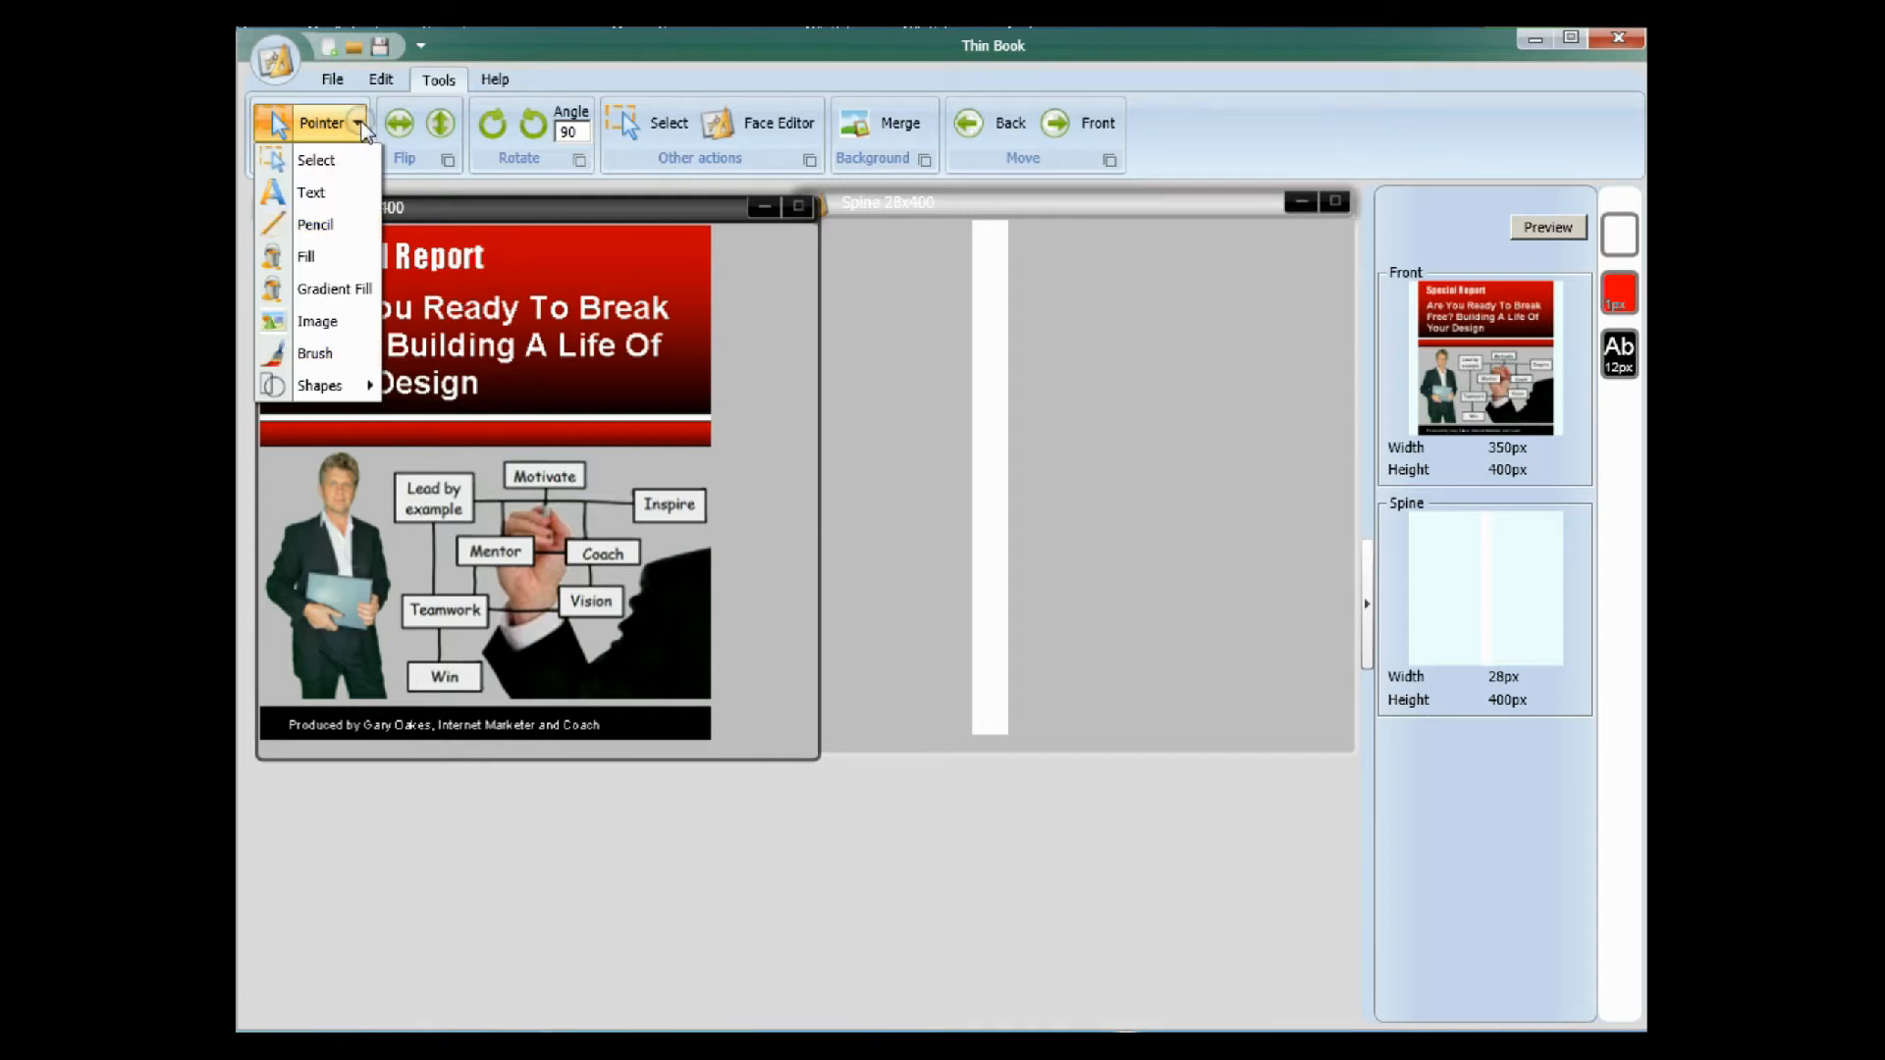
left_click(286, 133)
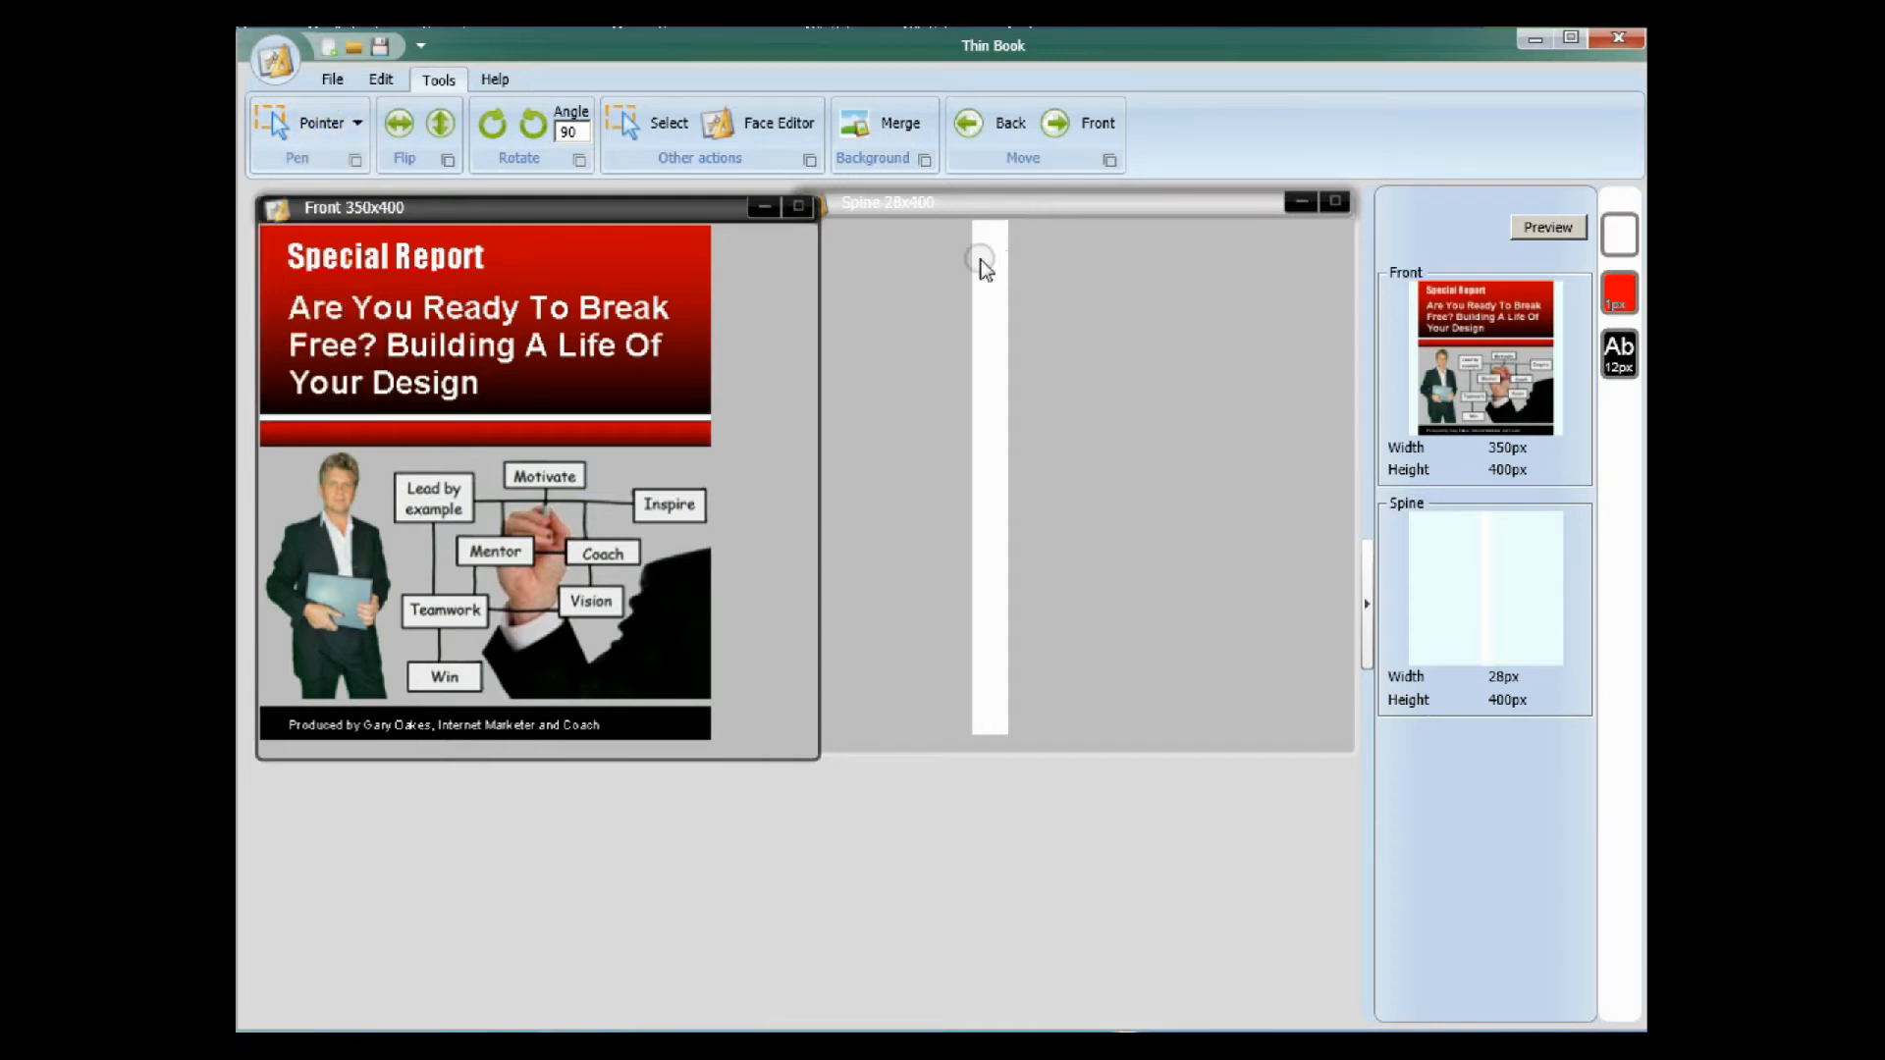
Insert the narrow black title-strip image from the Jing folder along the full length of the Spine face.
left_click(1045, 214)
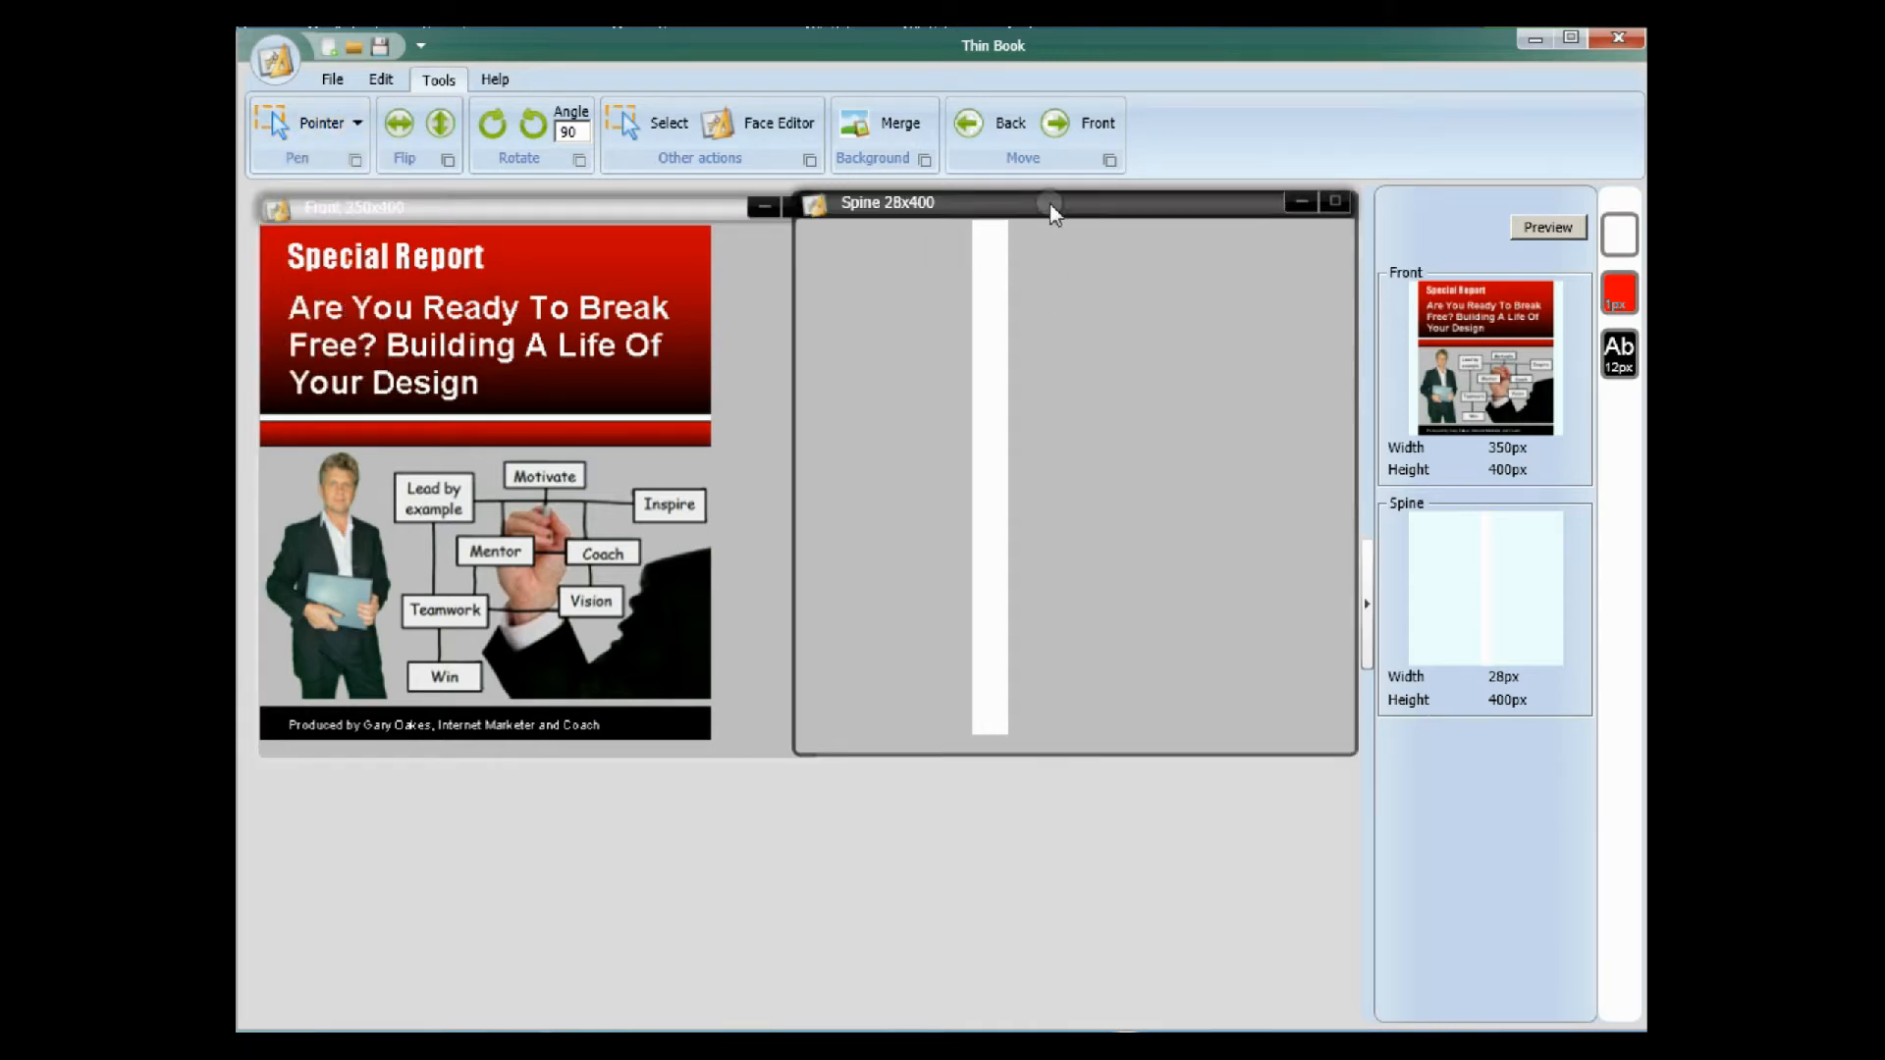
left_click(357, 125)
left_click(310, 288)
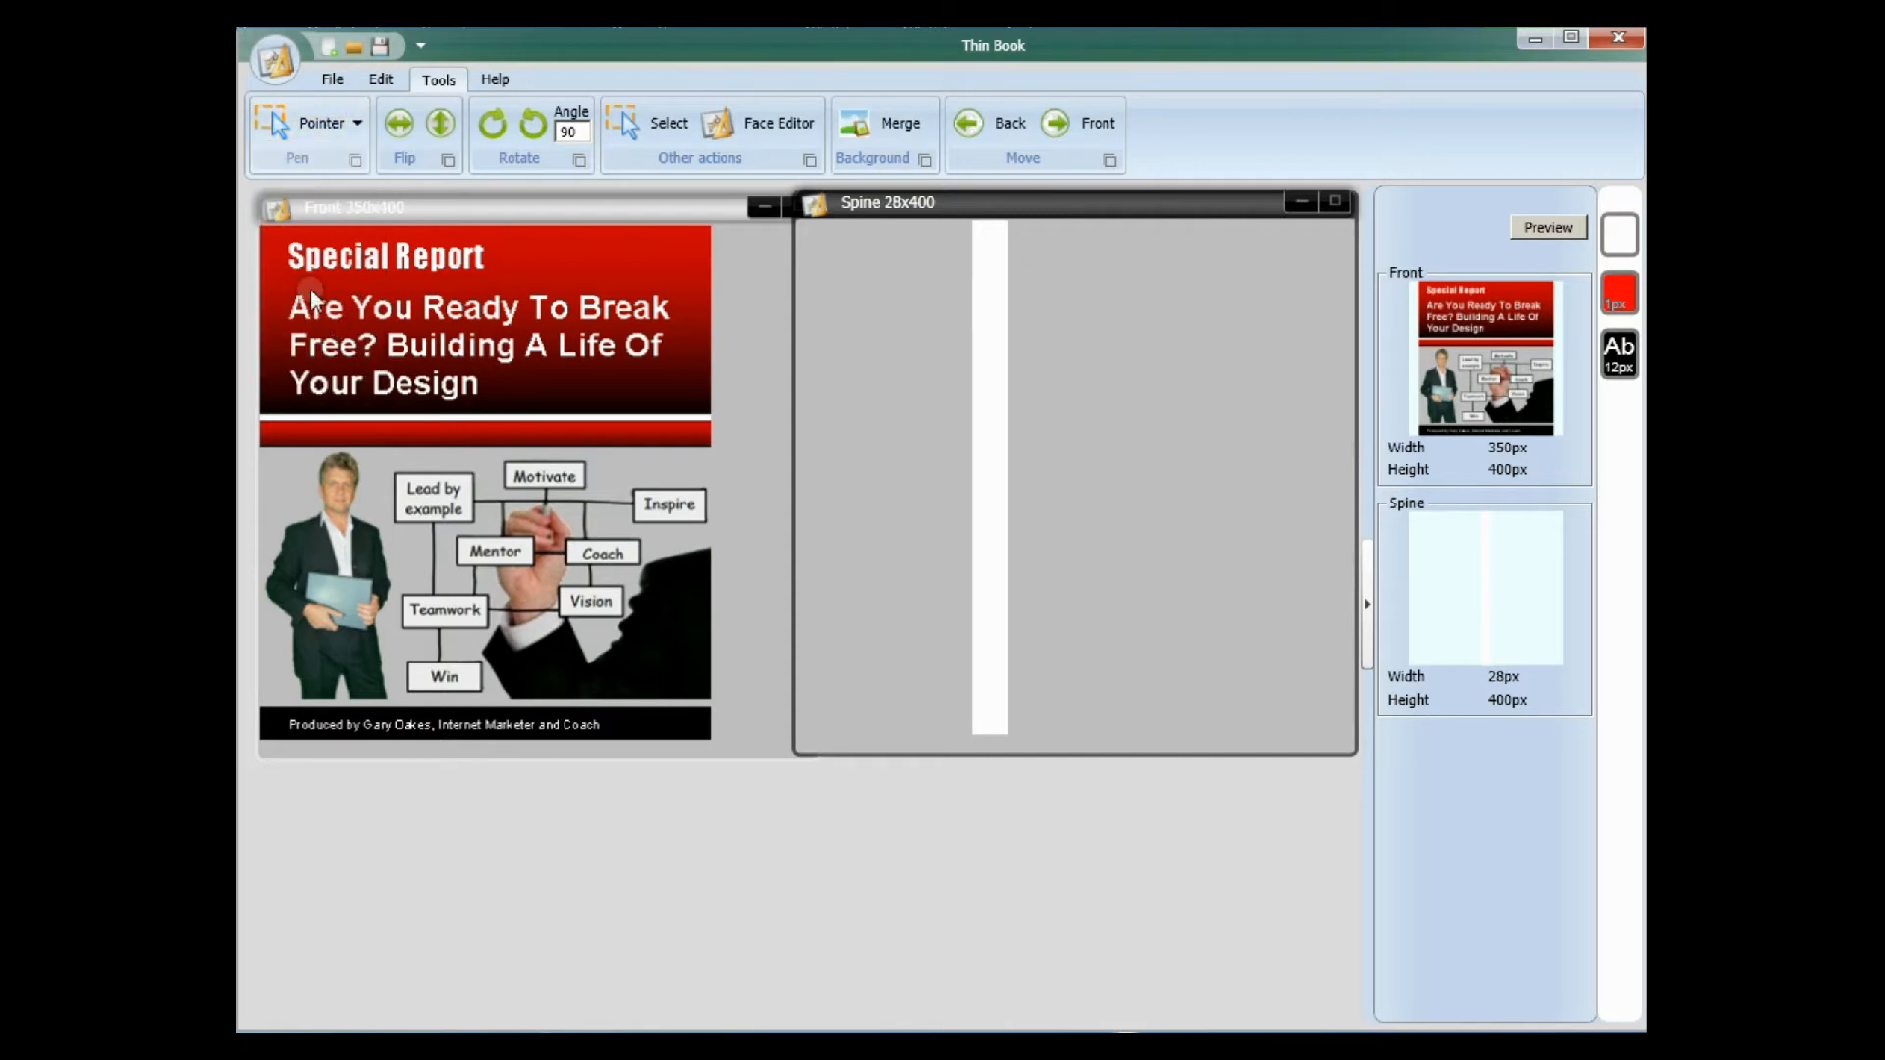
left_click(357, 123)
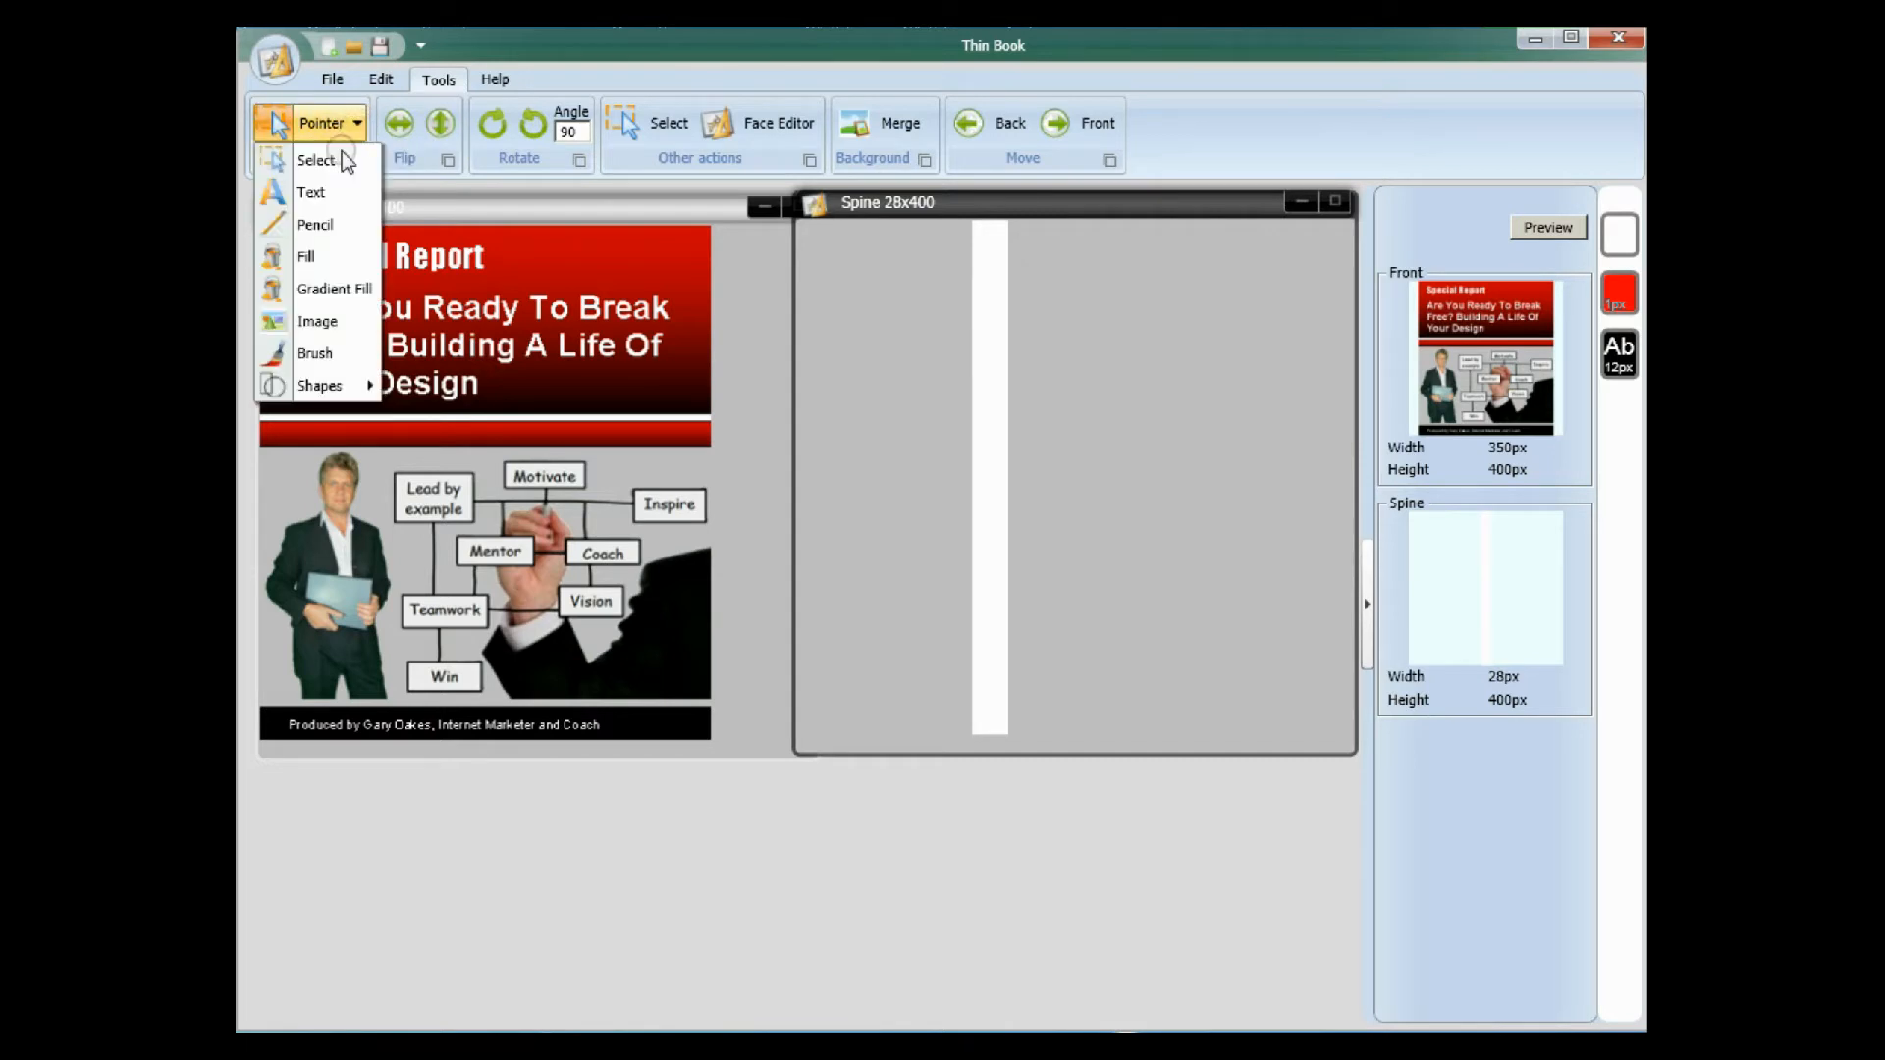
left_click(318, 322)
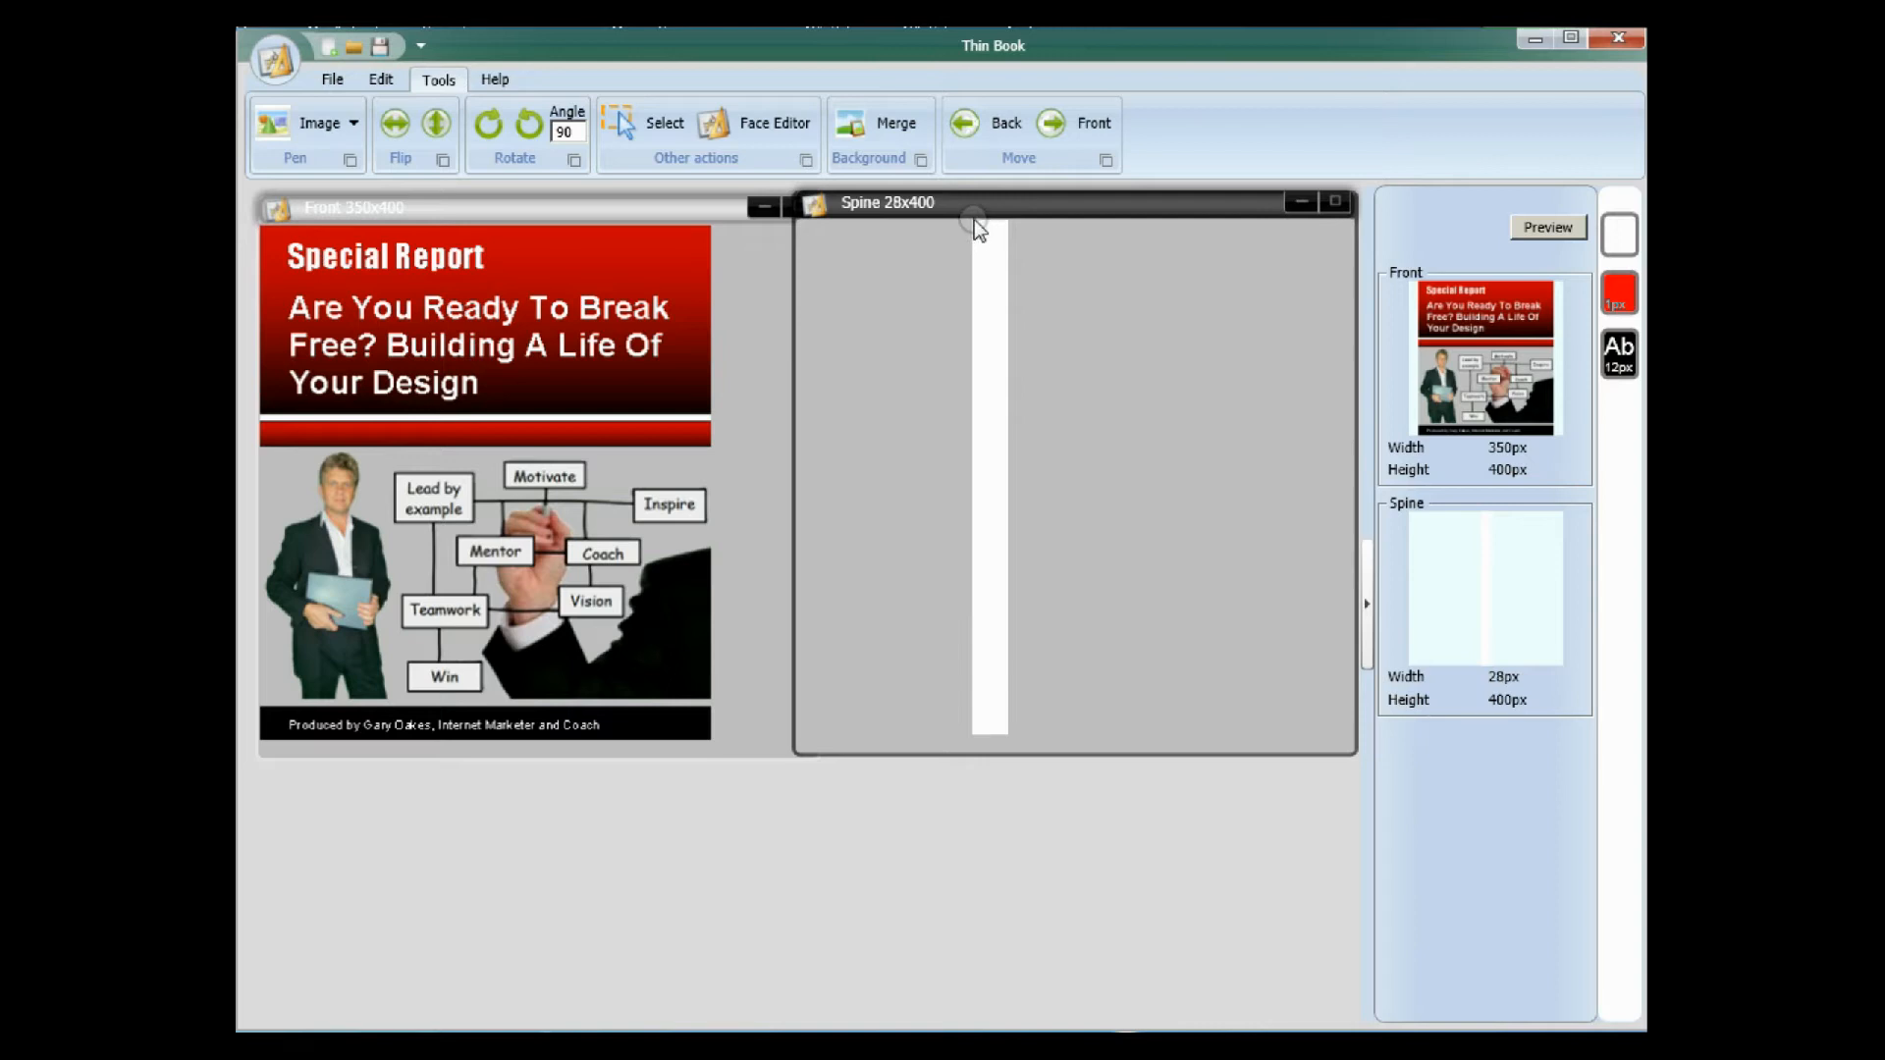
left_click_drag(975, 224, 1001, 730)
left_click_drag(1087, 329, 1114, 459)
left_click(954, 489)
left_click(1048, 698)
Nudge the spine image into the corner and stretch it to cover the whole Spine face.
left_click(353, 123)
left_click(295, 155)
left_click_drag(988, 244, 986, 242)
left_click_drag(1001, 727, 1006, 732)
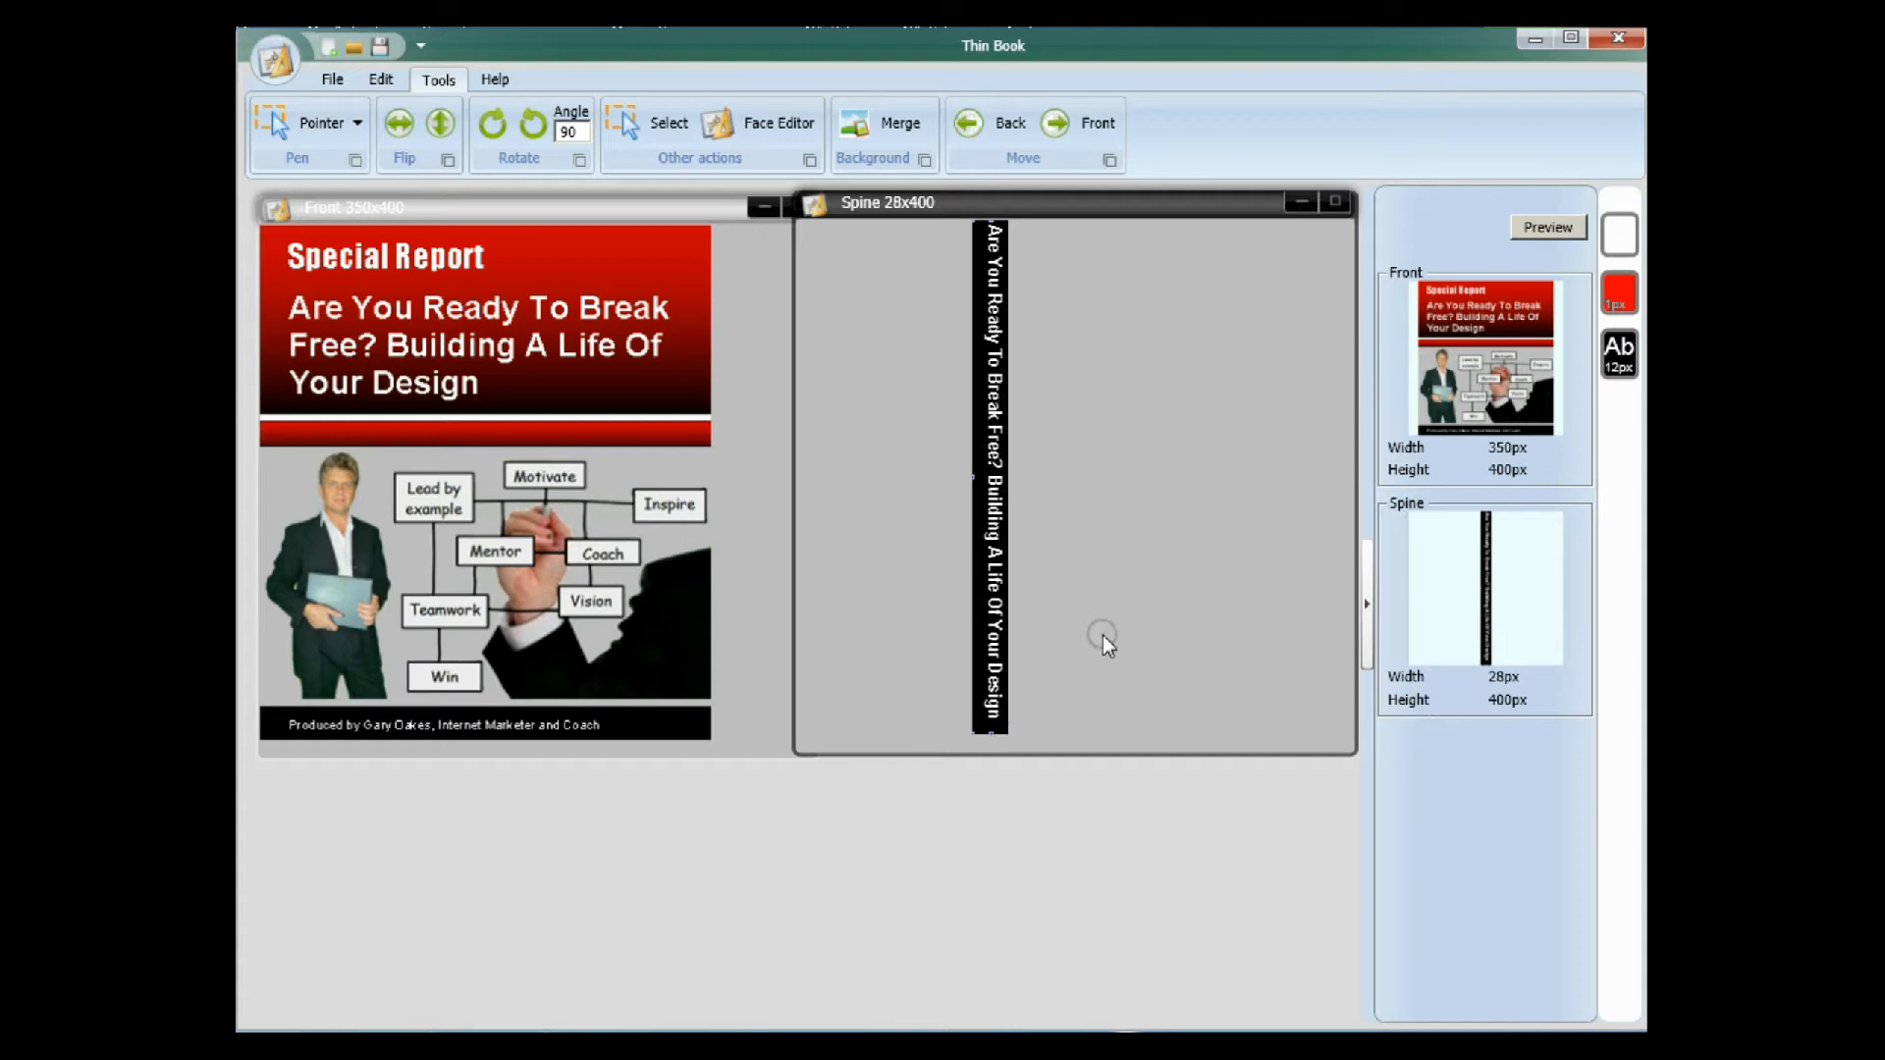
Open the book's 3D preview and rotate the model to angles of about x 12, y 1.5 and z 4.5.
left_click(1548, 227)
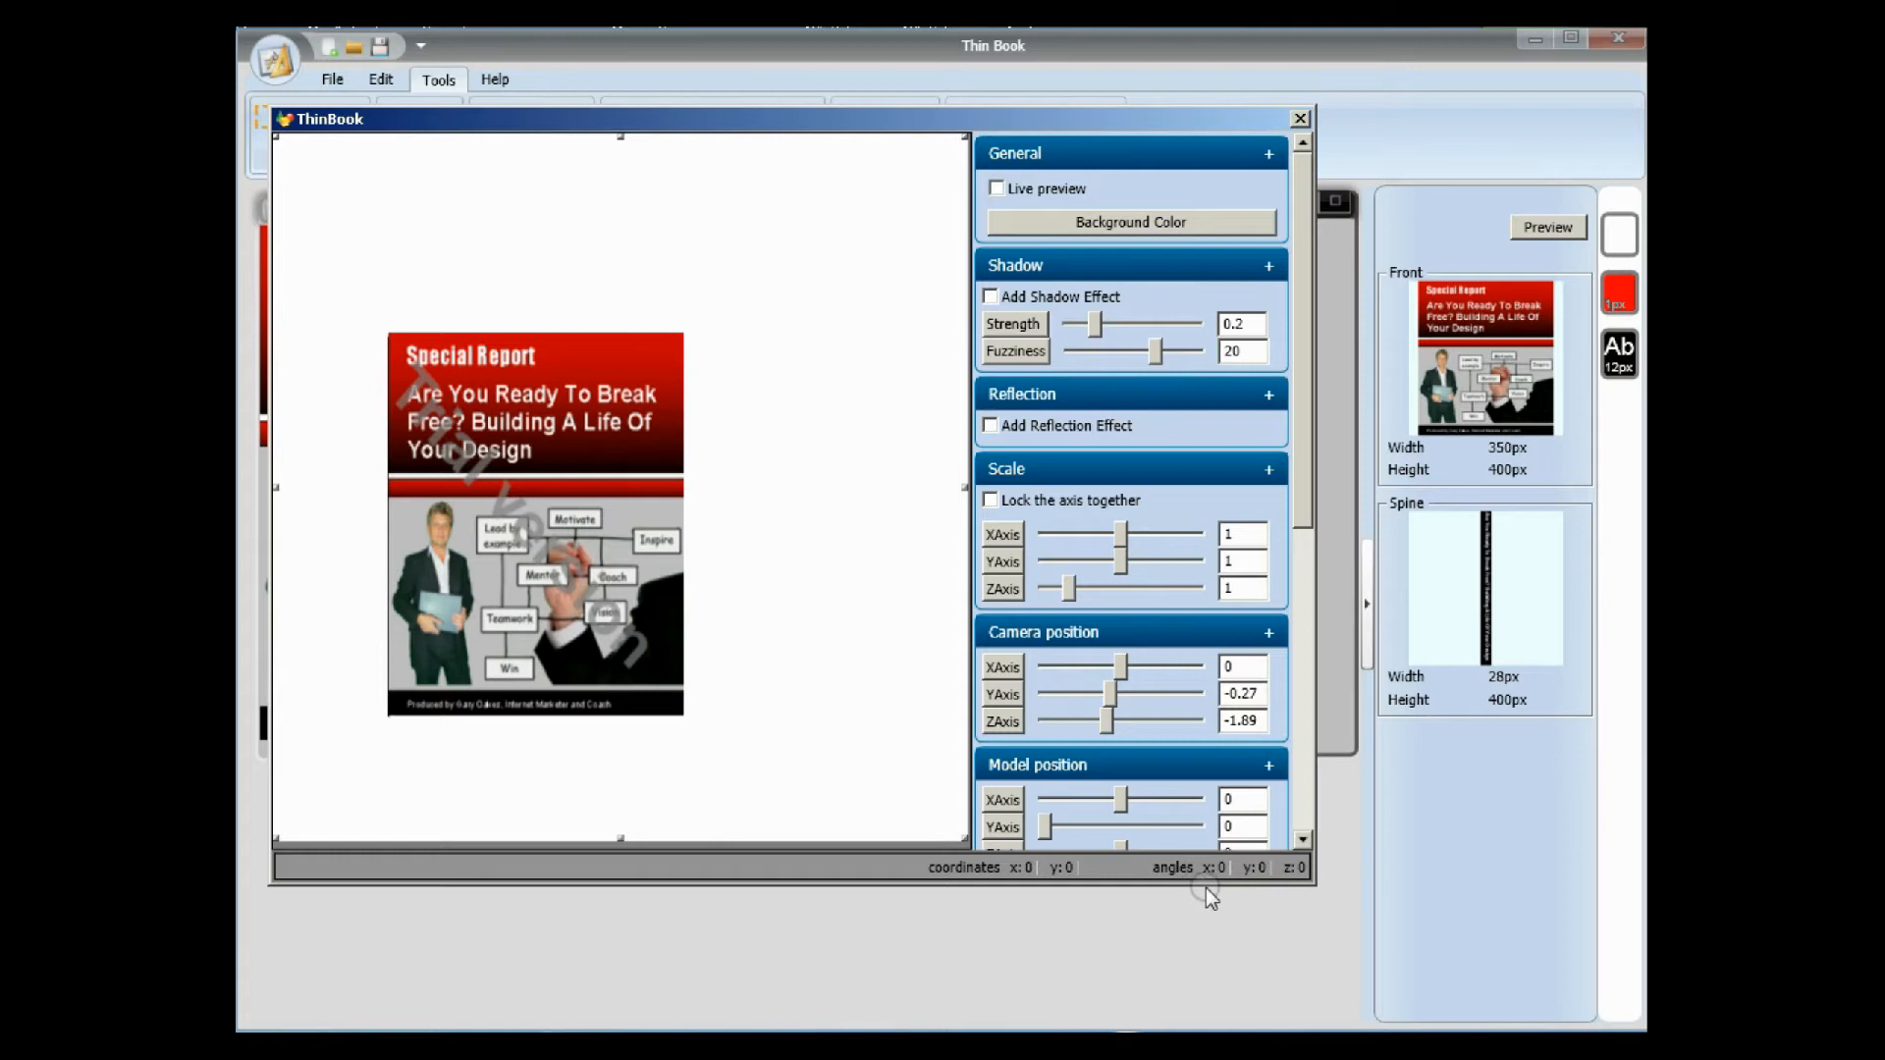
scroll(577, 437, "up", 1)
left_click_drag(577, 436, 596, 402)
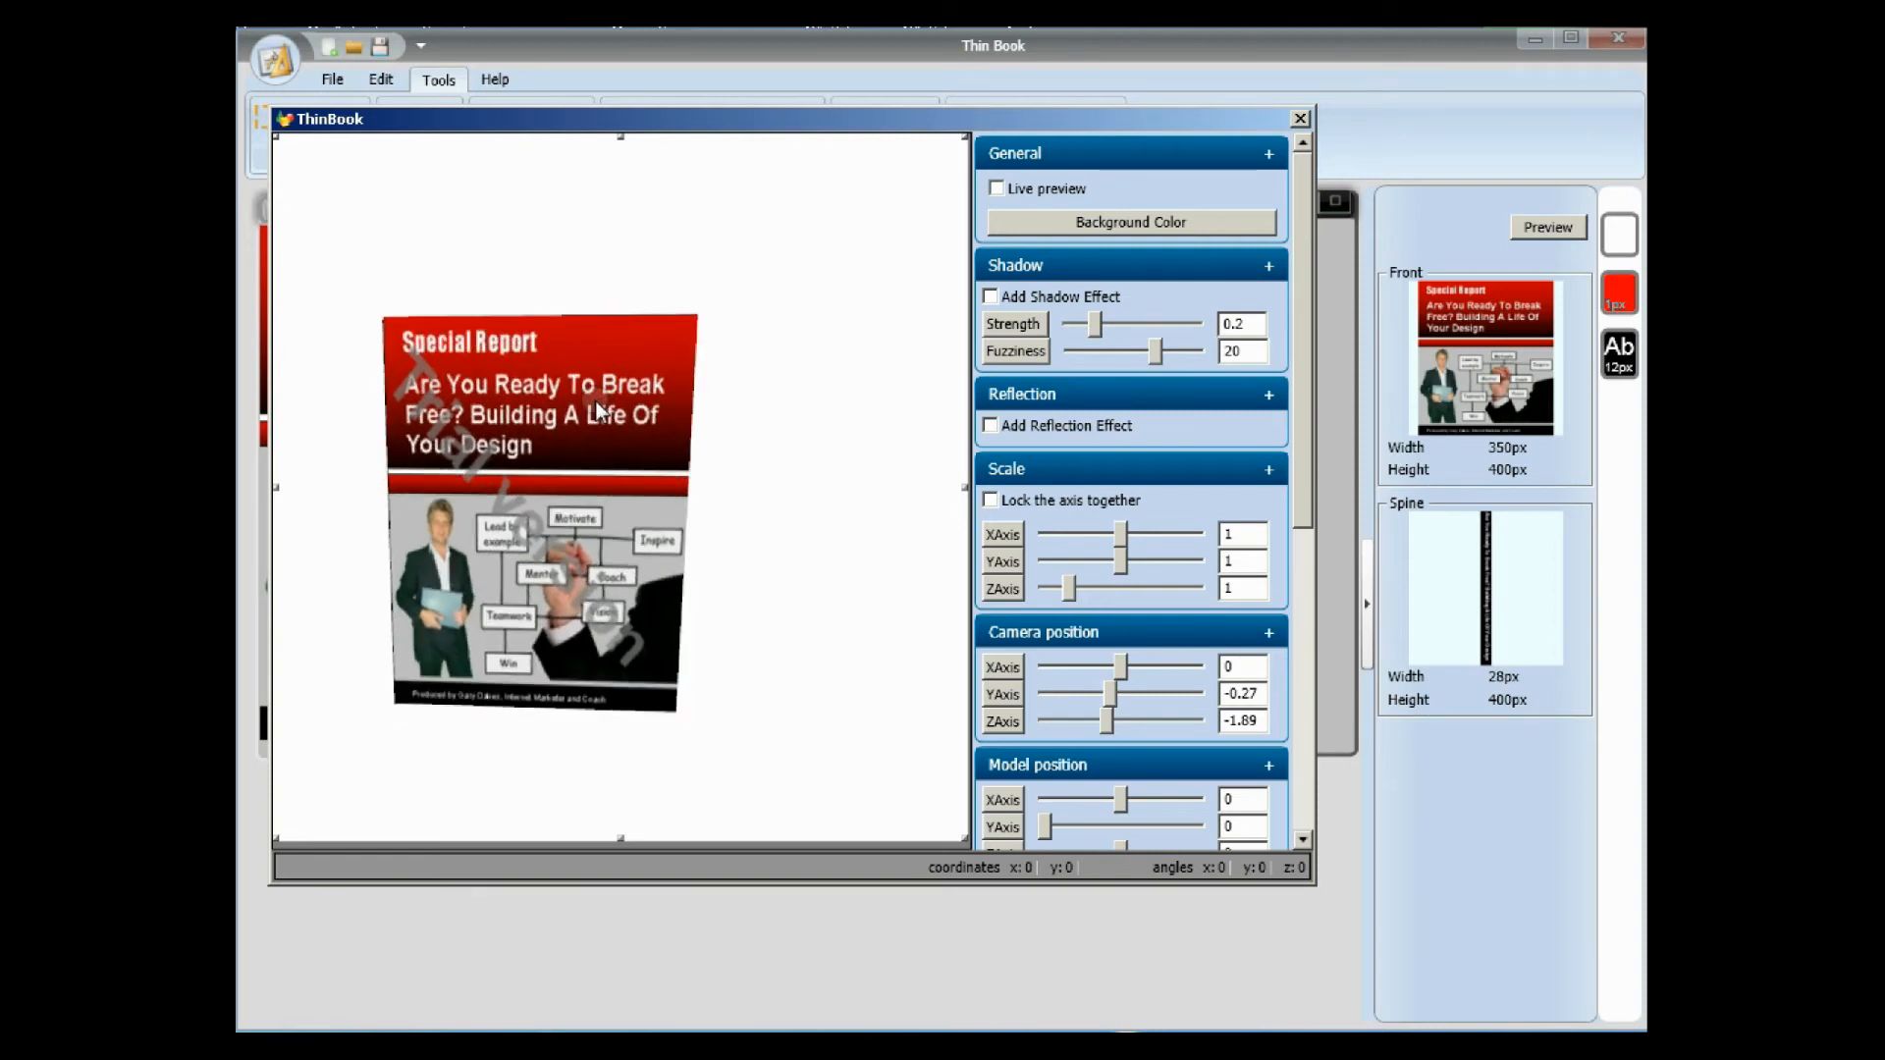
Add a shadow effect to the book with strength 0.33 and fuzziness 22.42.
left_click(990, 296)
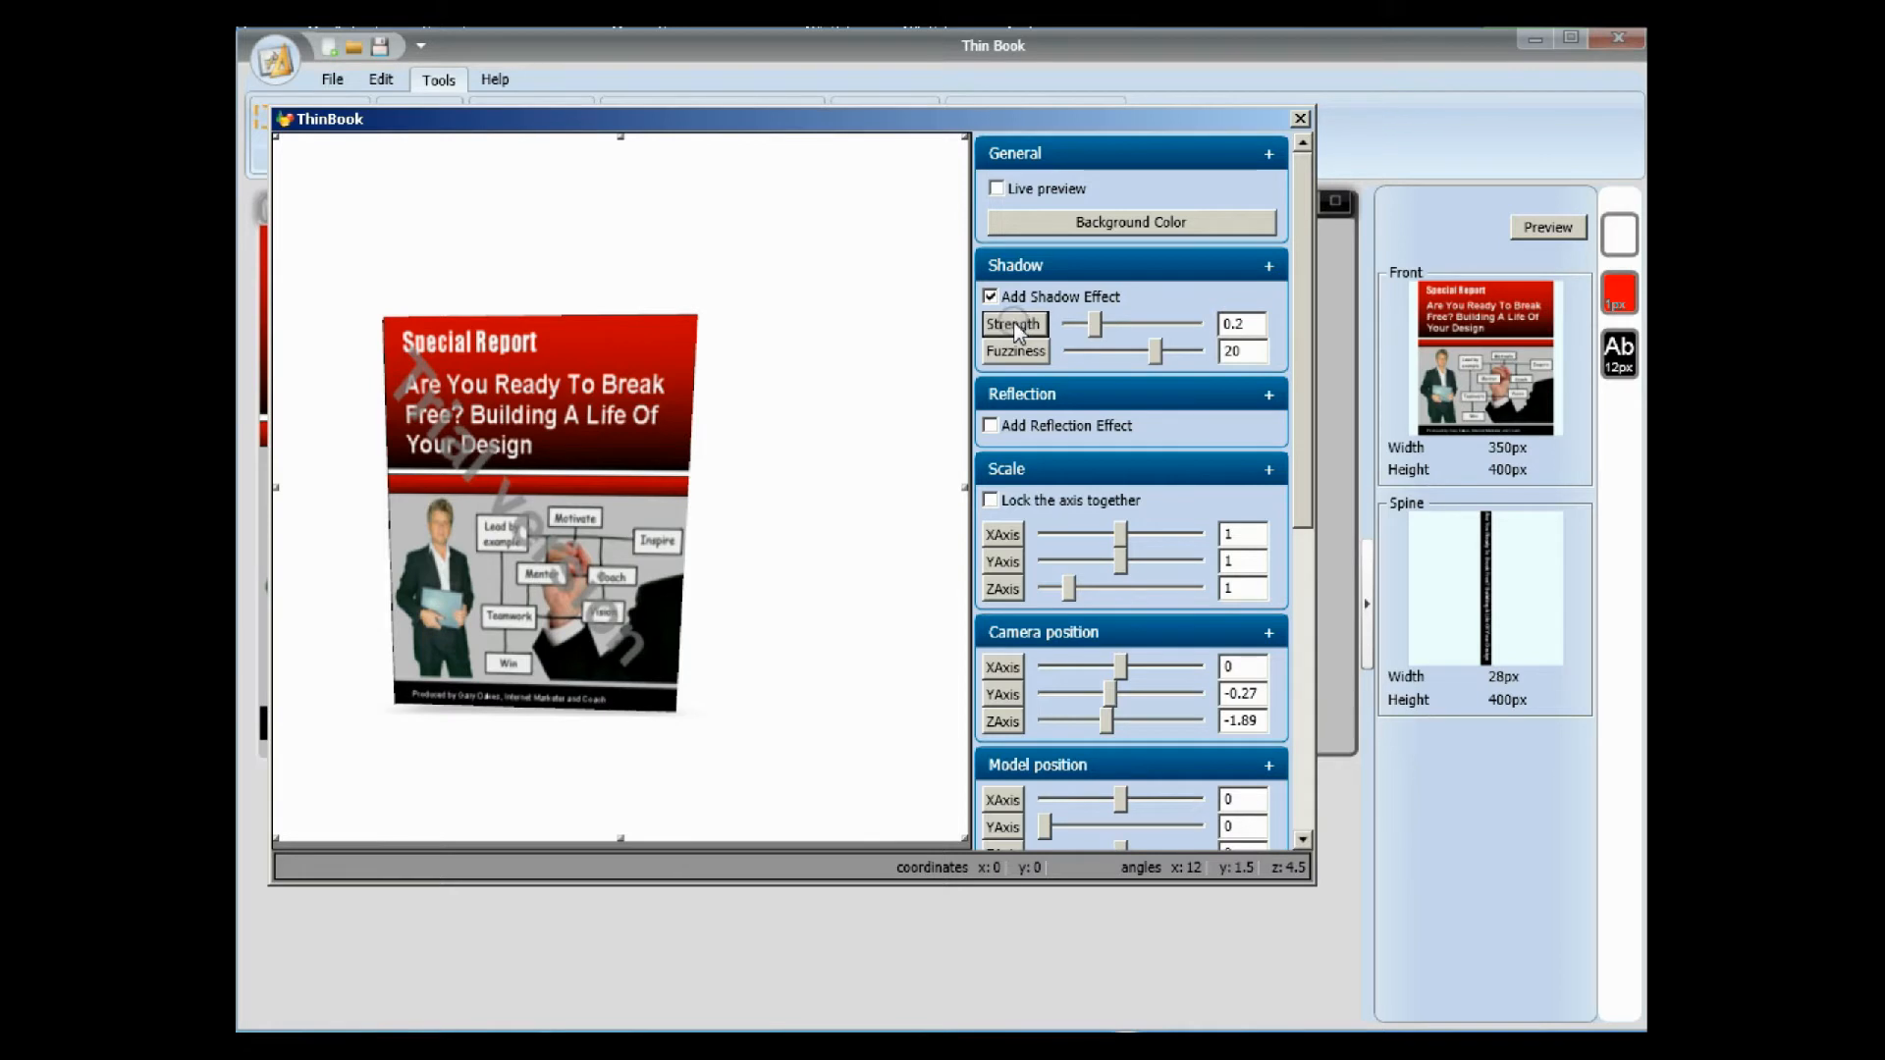
left_click_drag(1098, 327, 1166, 353)
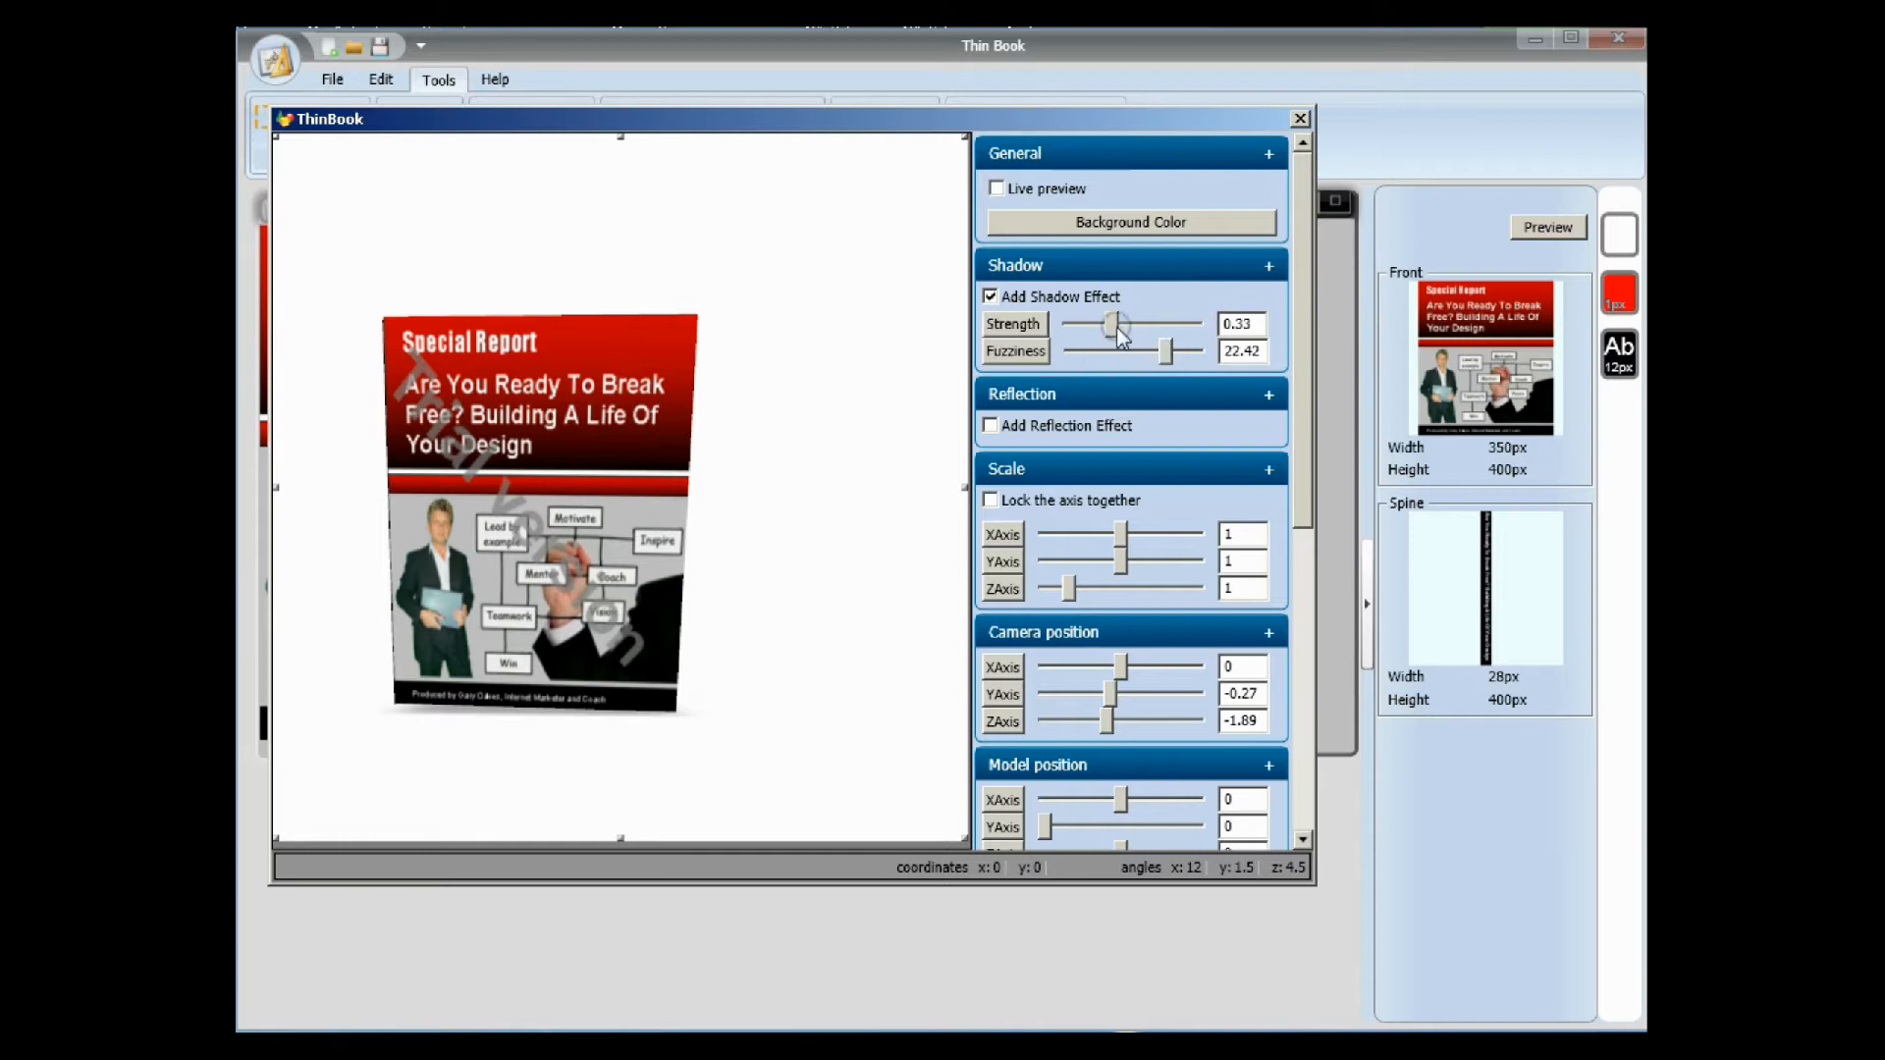
Add a reflection effect to the book, set its start point to 0.42 and 0.18, and collapse the reflection settings.
left_click(1269, 395)
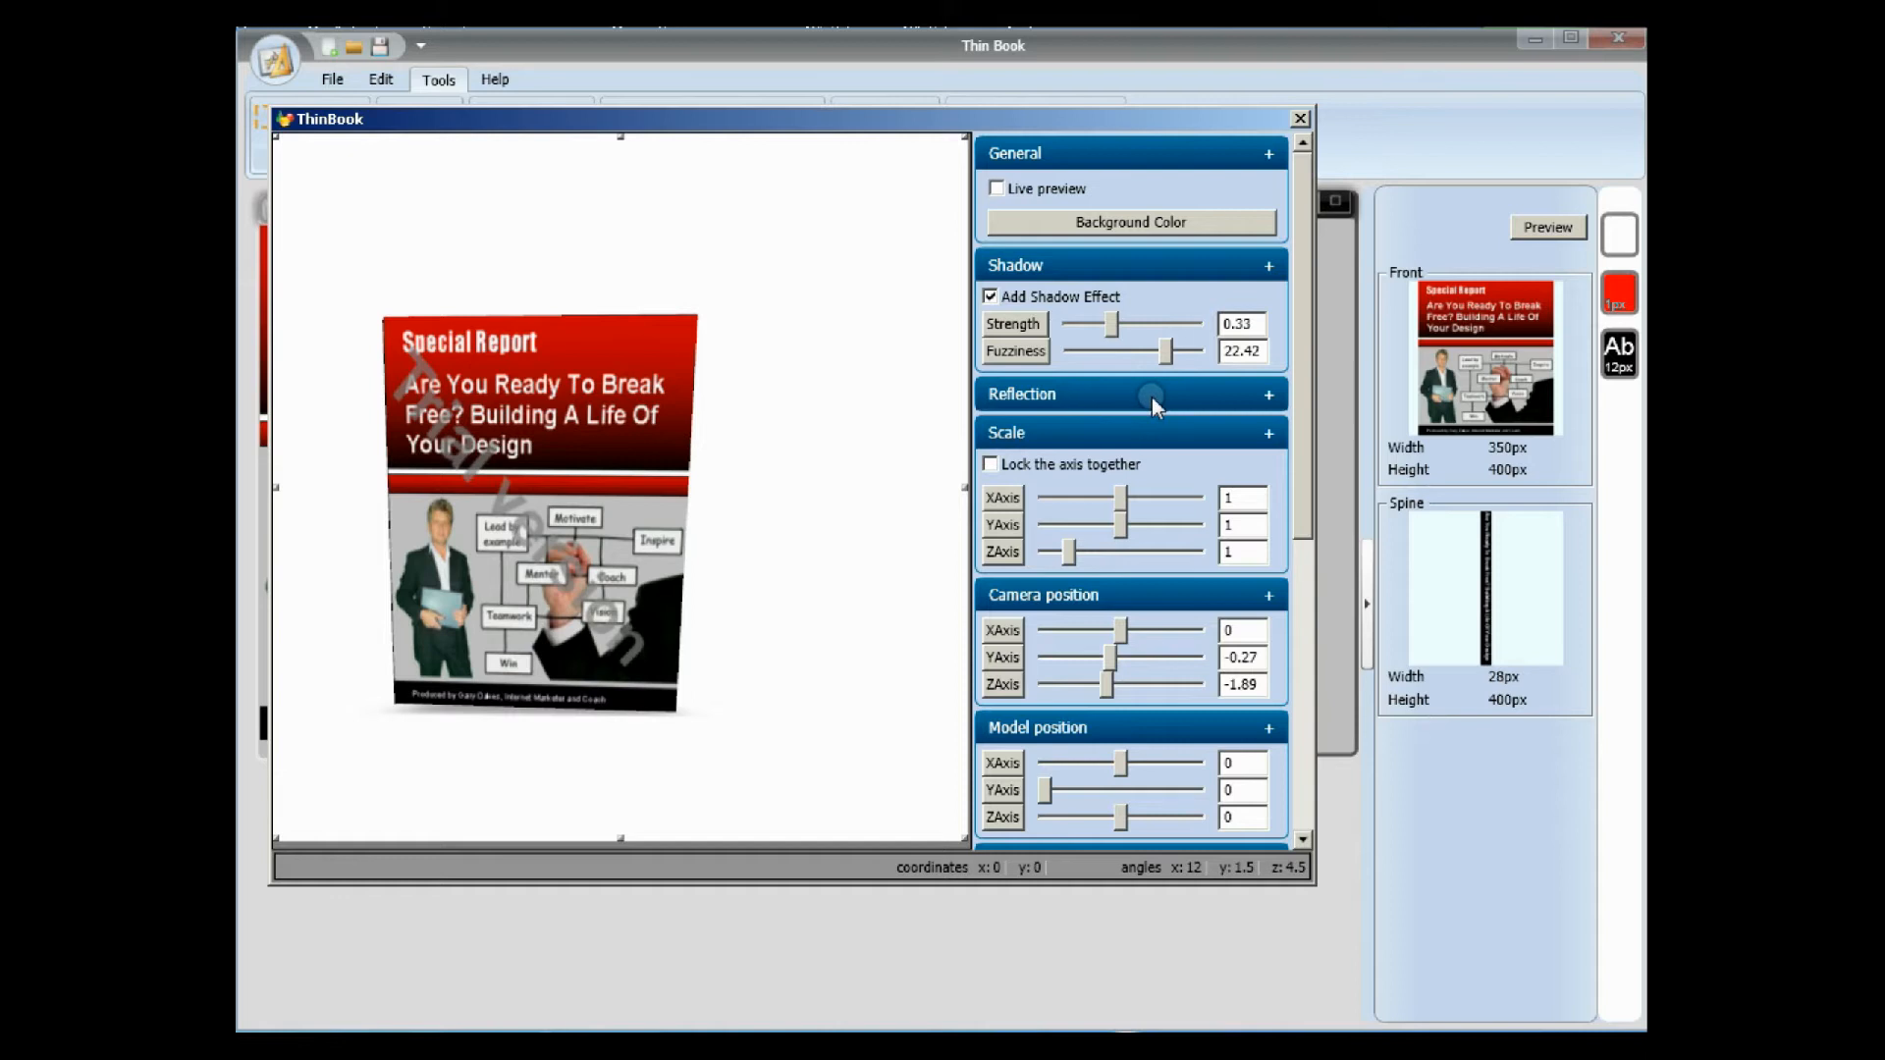
left_click(1269, 395)
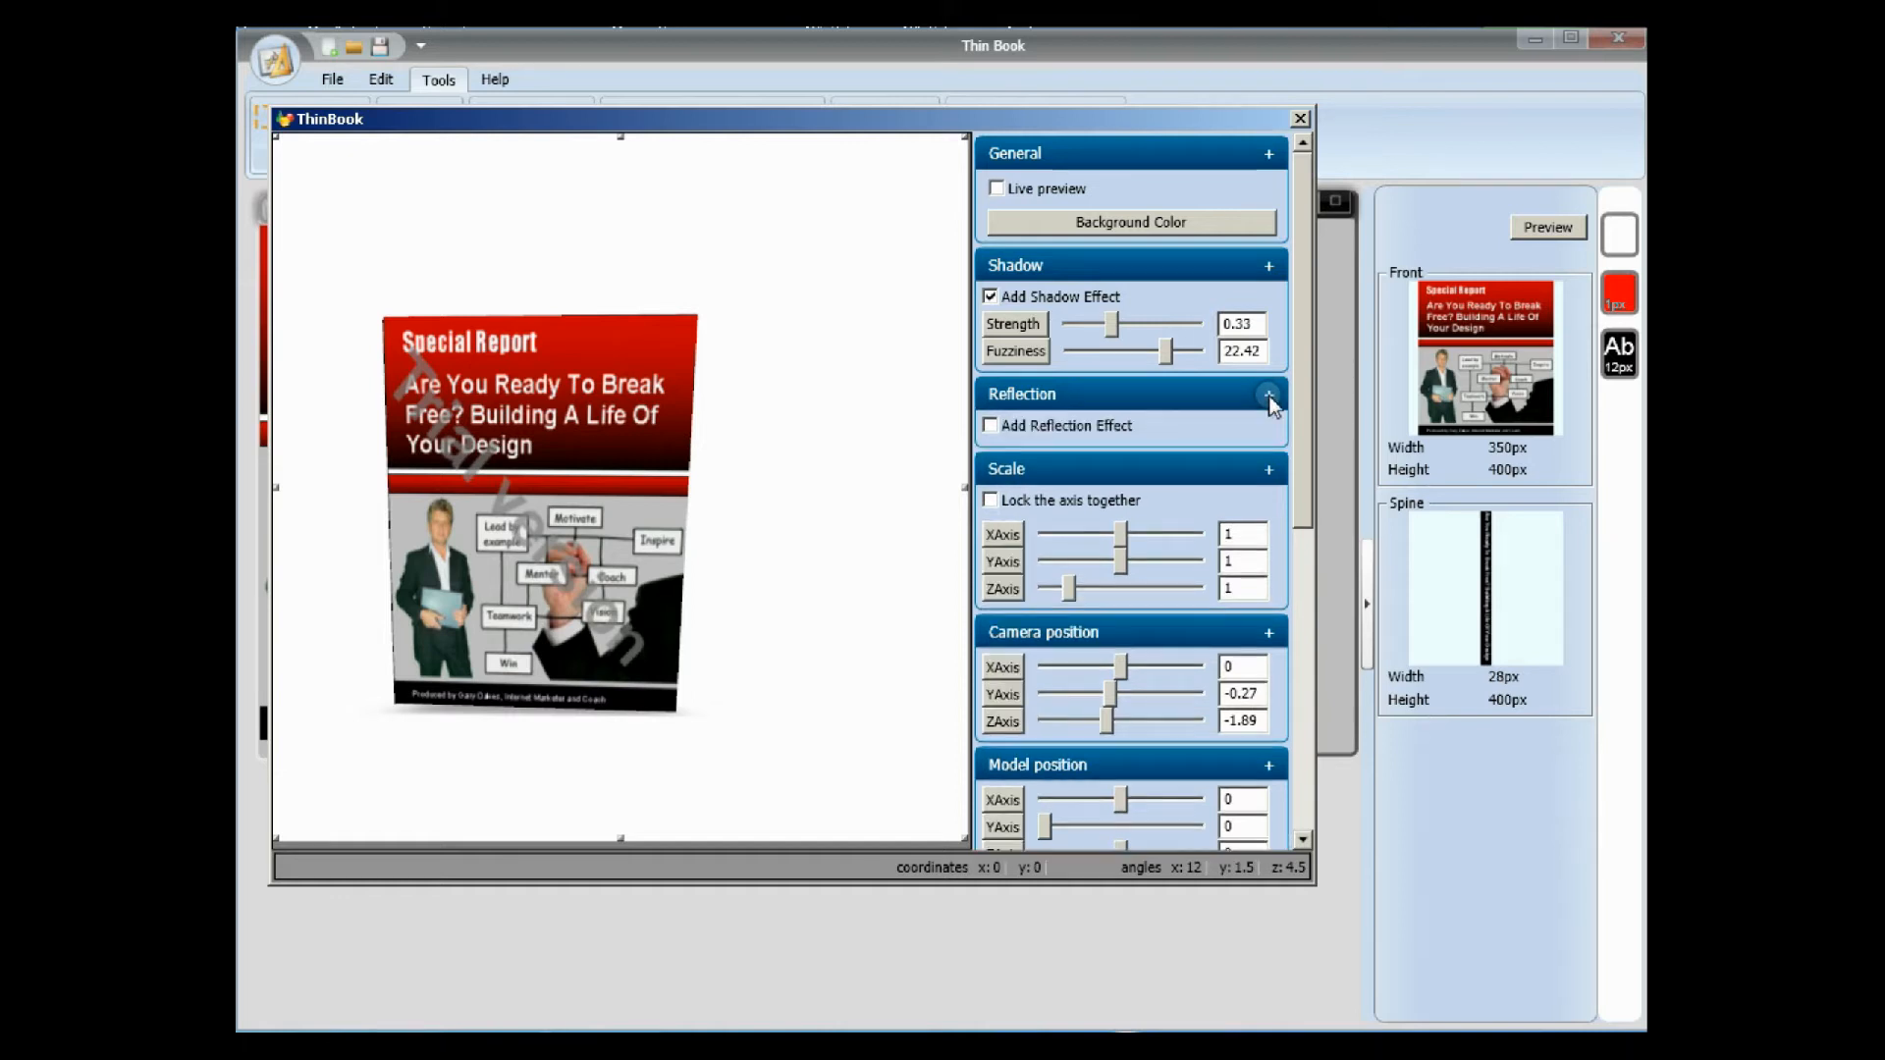
left_click(991, 426)
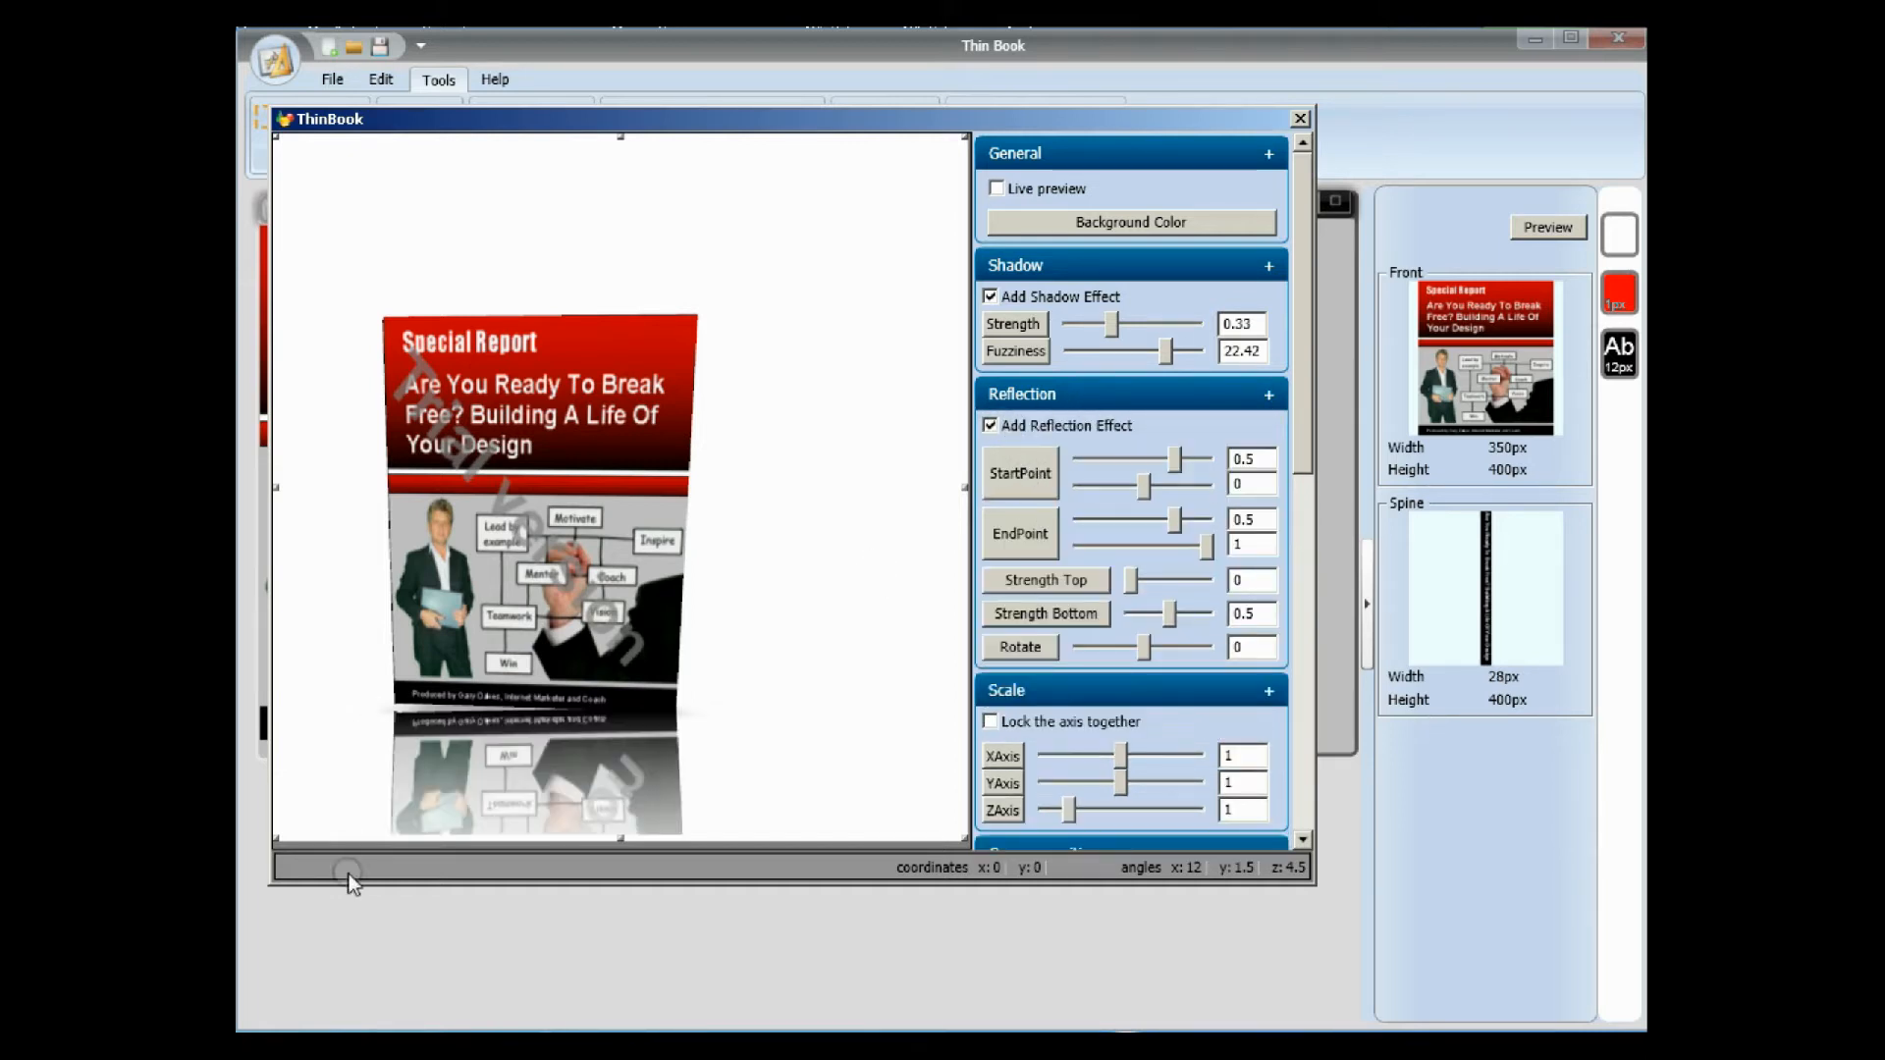
left_click_drag(1172, 463, 1157, 488)
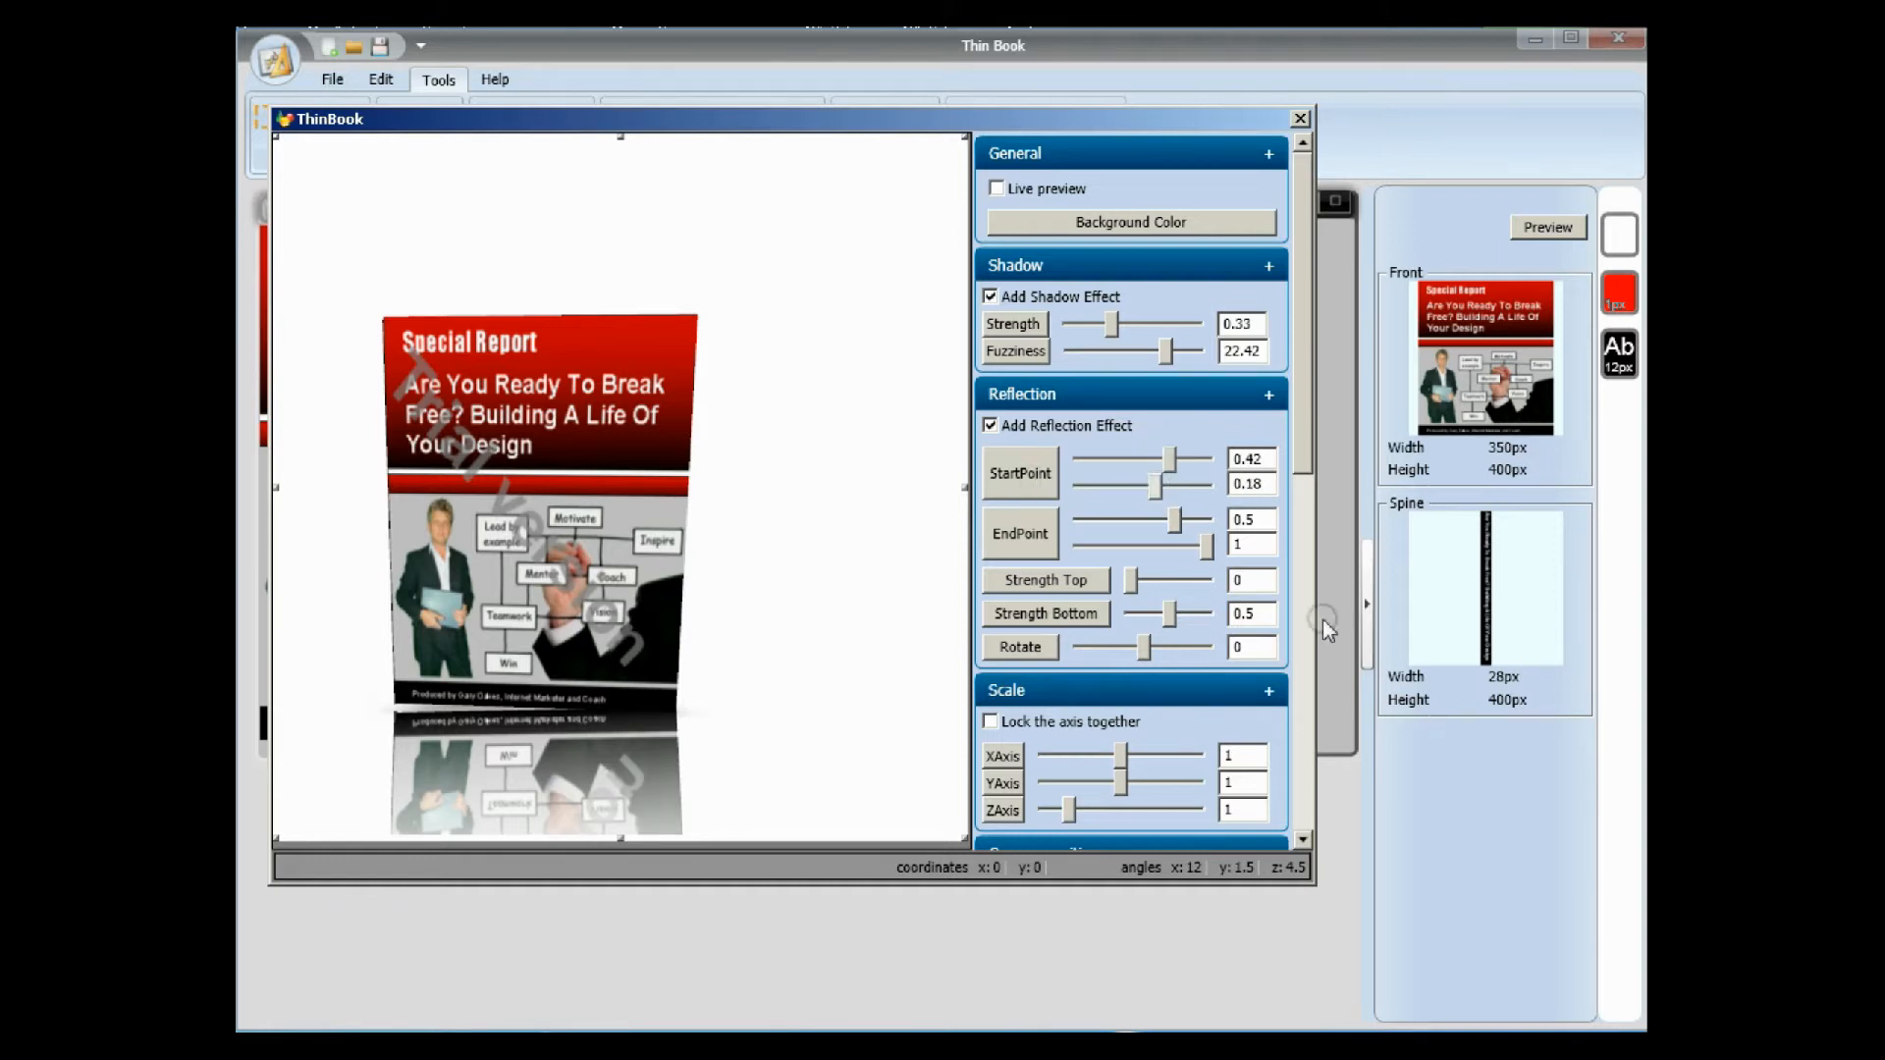
left_click(1269, 395)
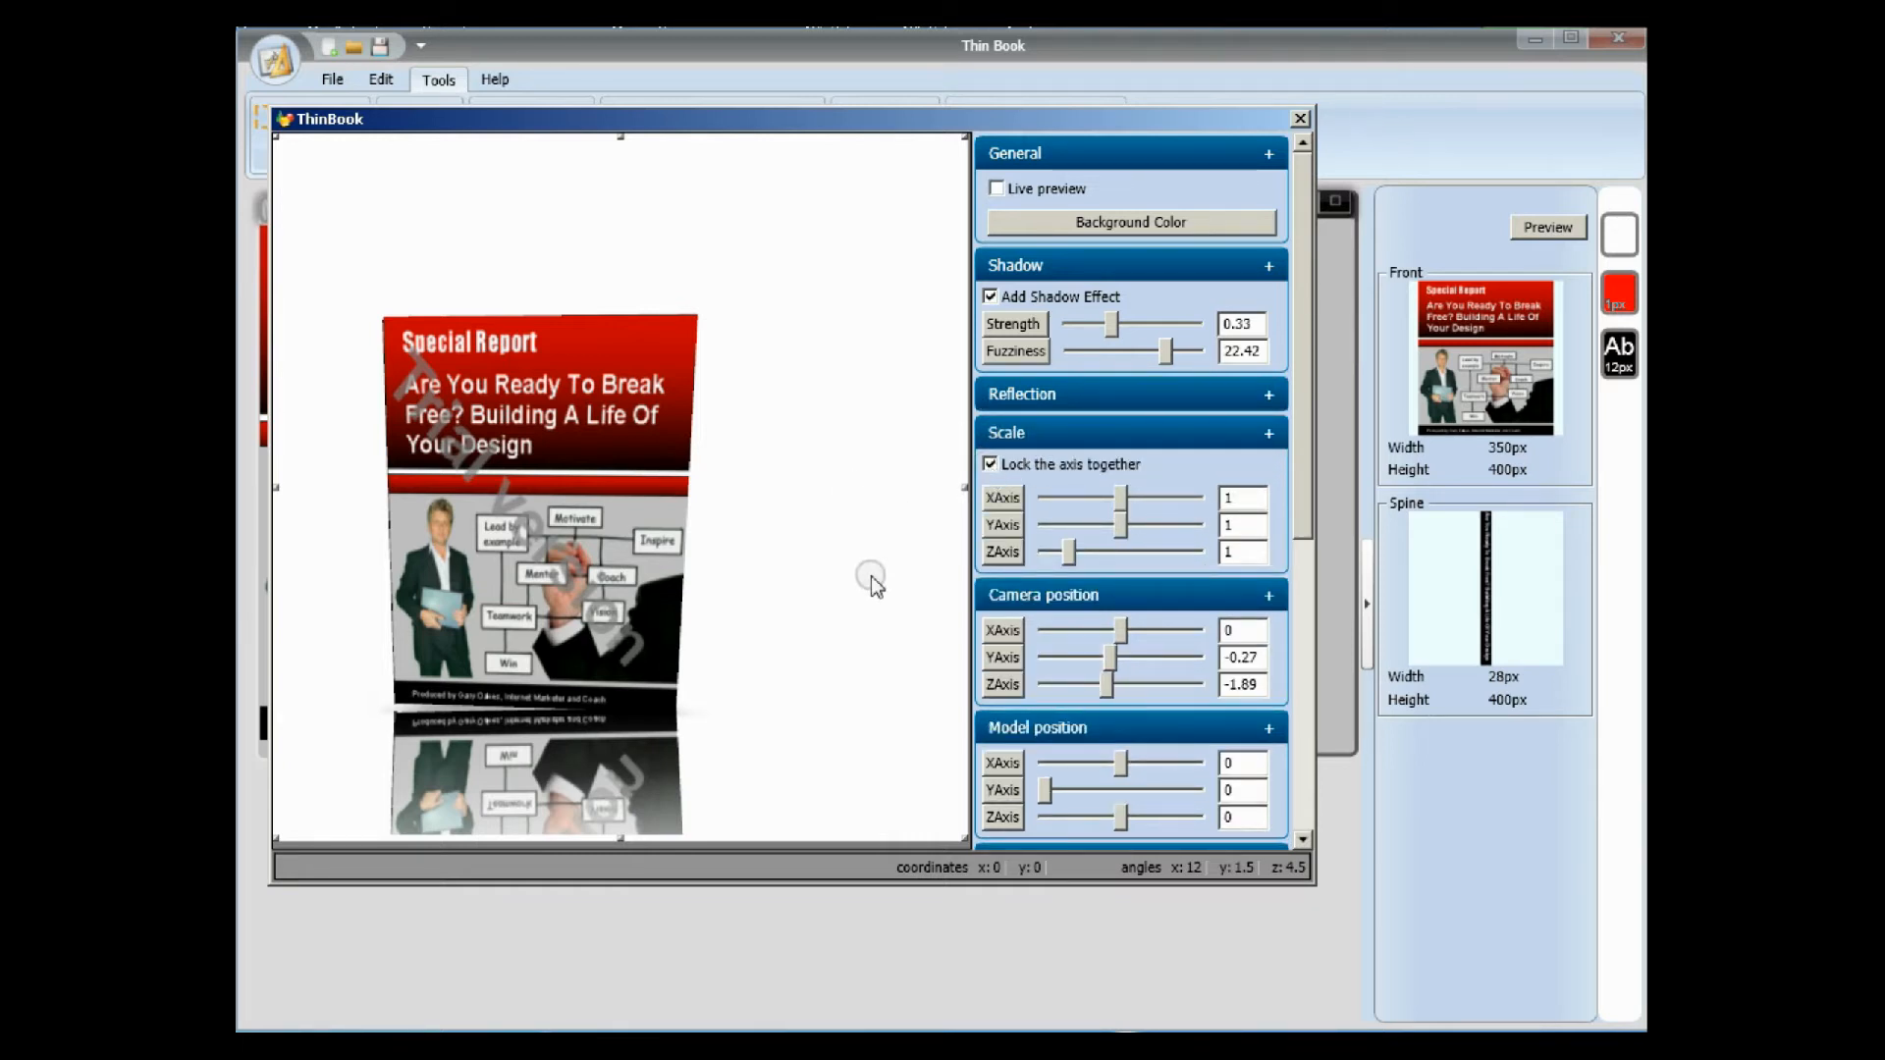
Scale the book to 1.17 with the axes locked together and set the camera position's X axis to -0.13.
mouse_move(1154, 511)
left_mouse_down()
mouse_move(1122, 506)
mouse_move(1137, 528)
left_mouse_up()
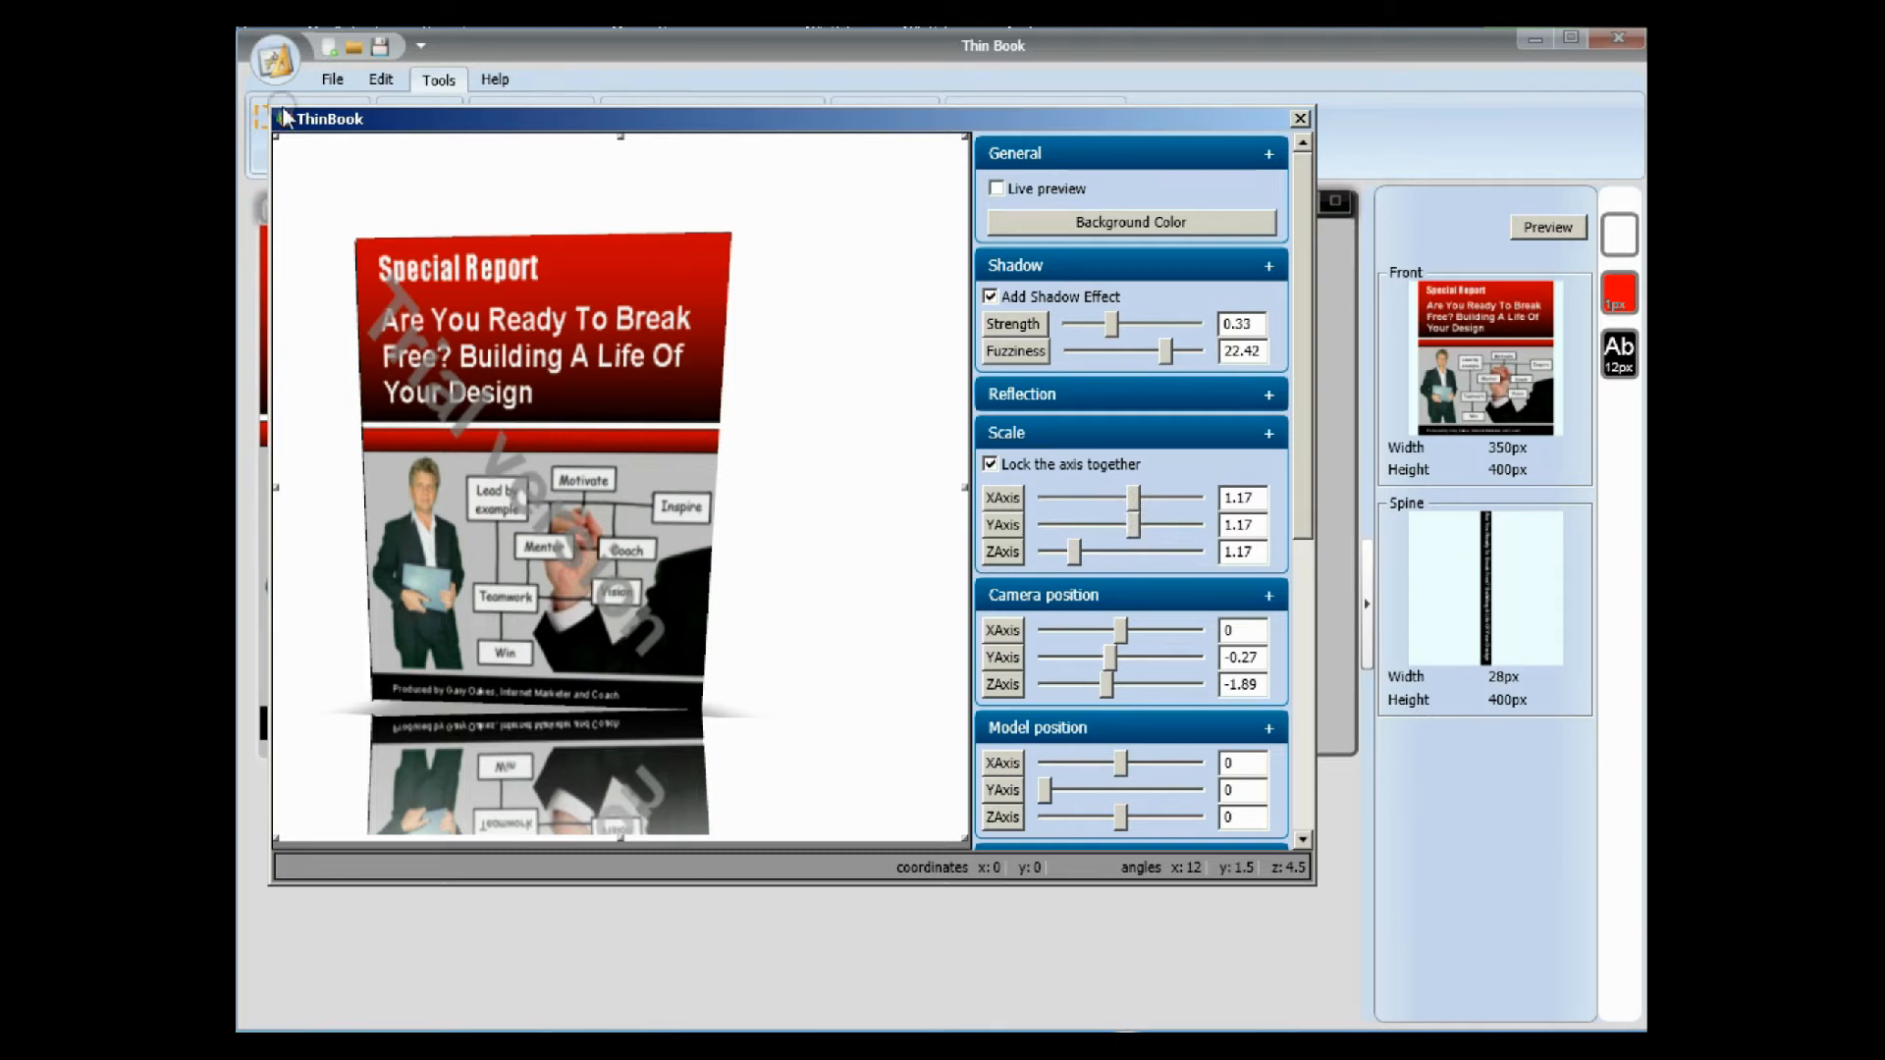
left_click_drag(1299, 435, 1311, 501)
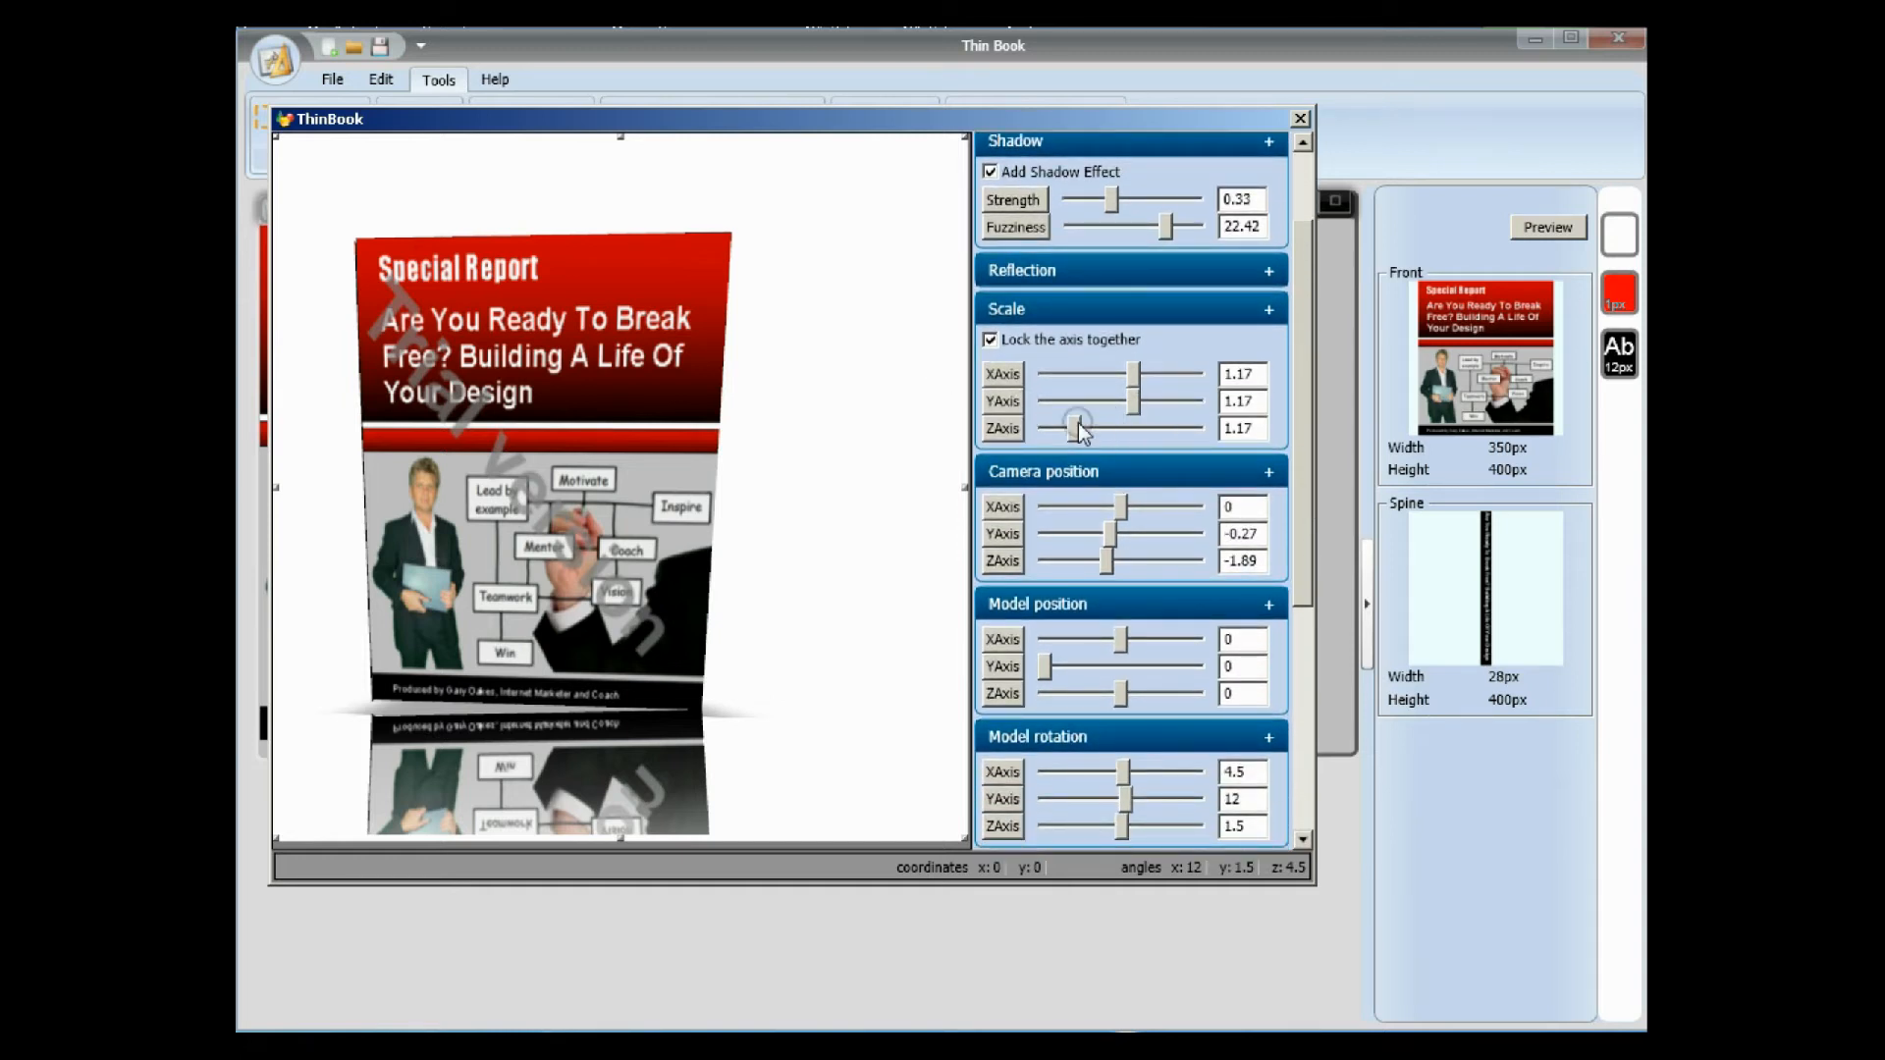
left_click_drag(1119, 504, 1111, 542)
left_click_drag(1302, 551, 1303, 643)
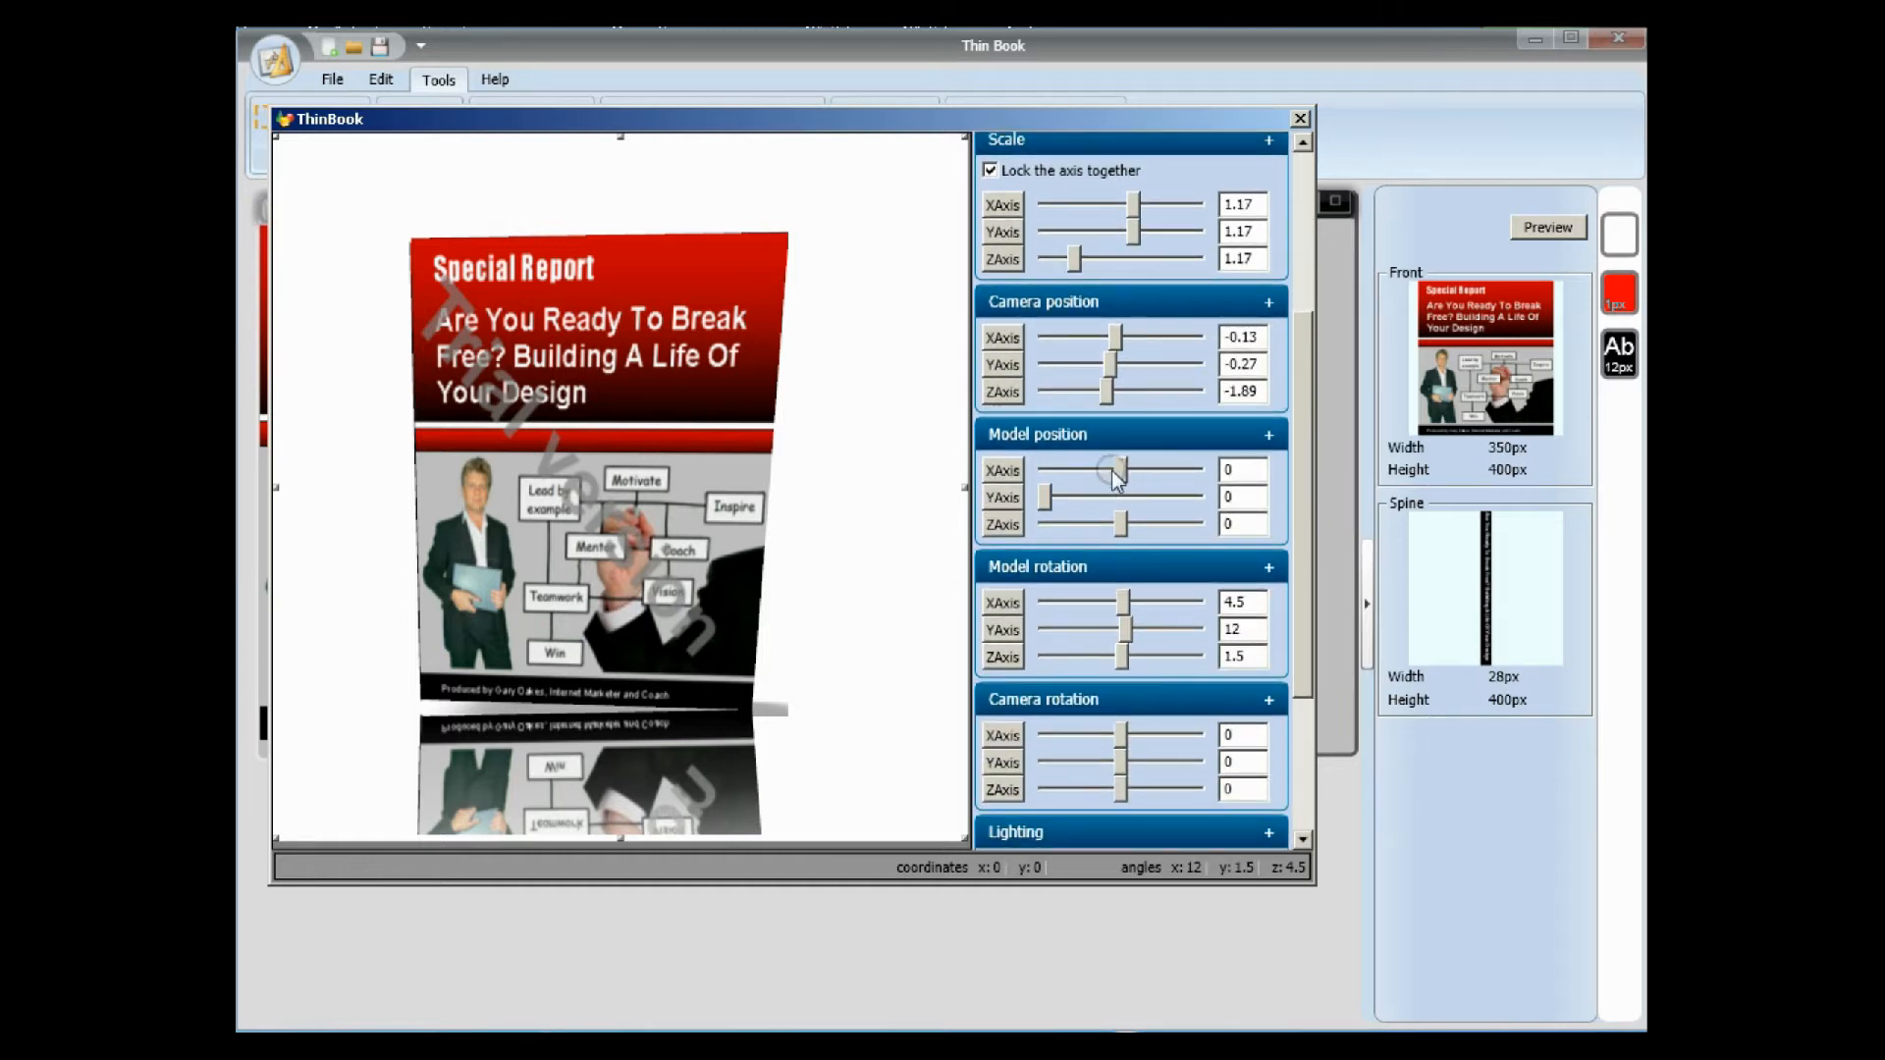
Try out different X and Y model positions for the book and return both to 0.
left_click_drag(1125, 470, 1049, 511)
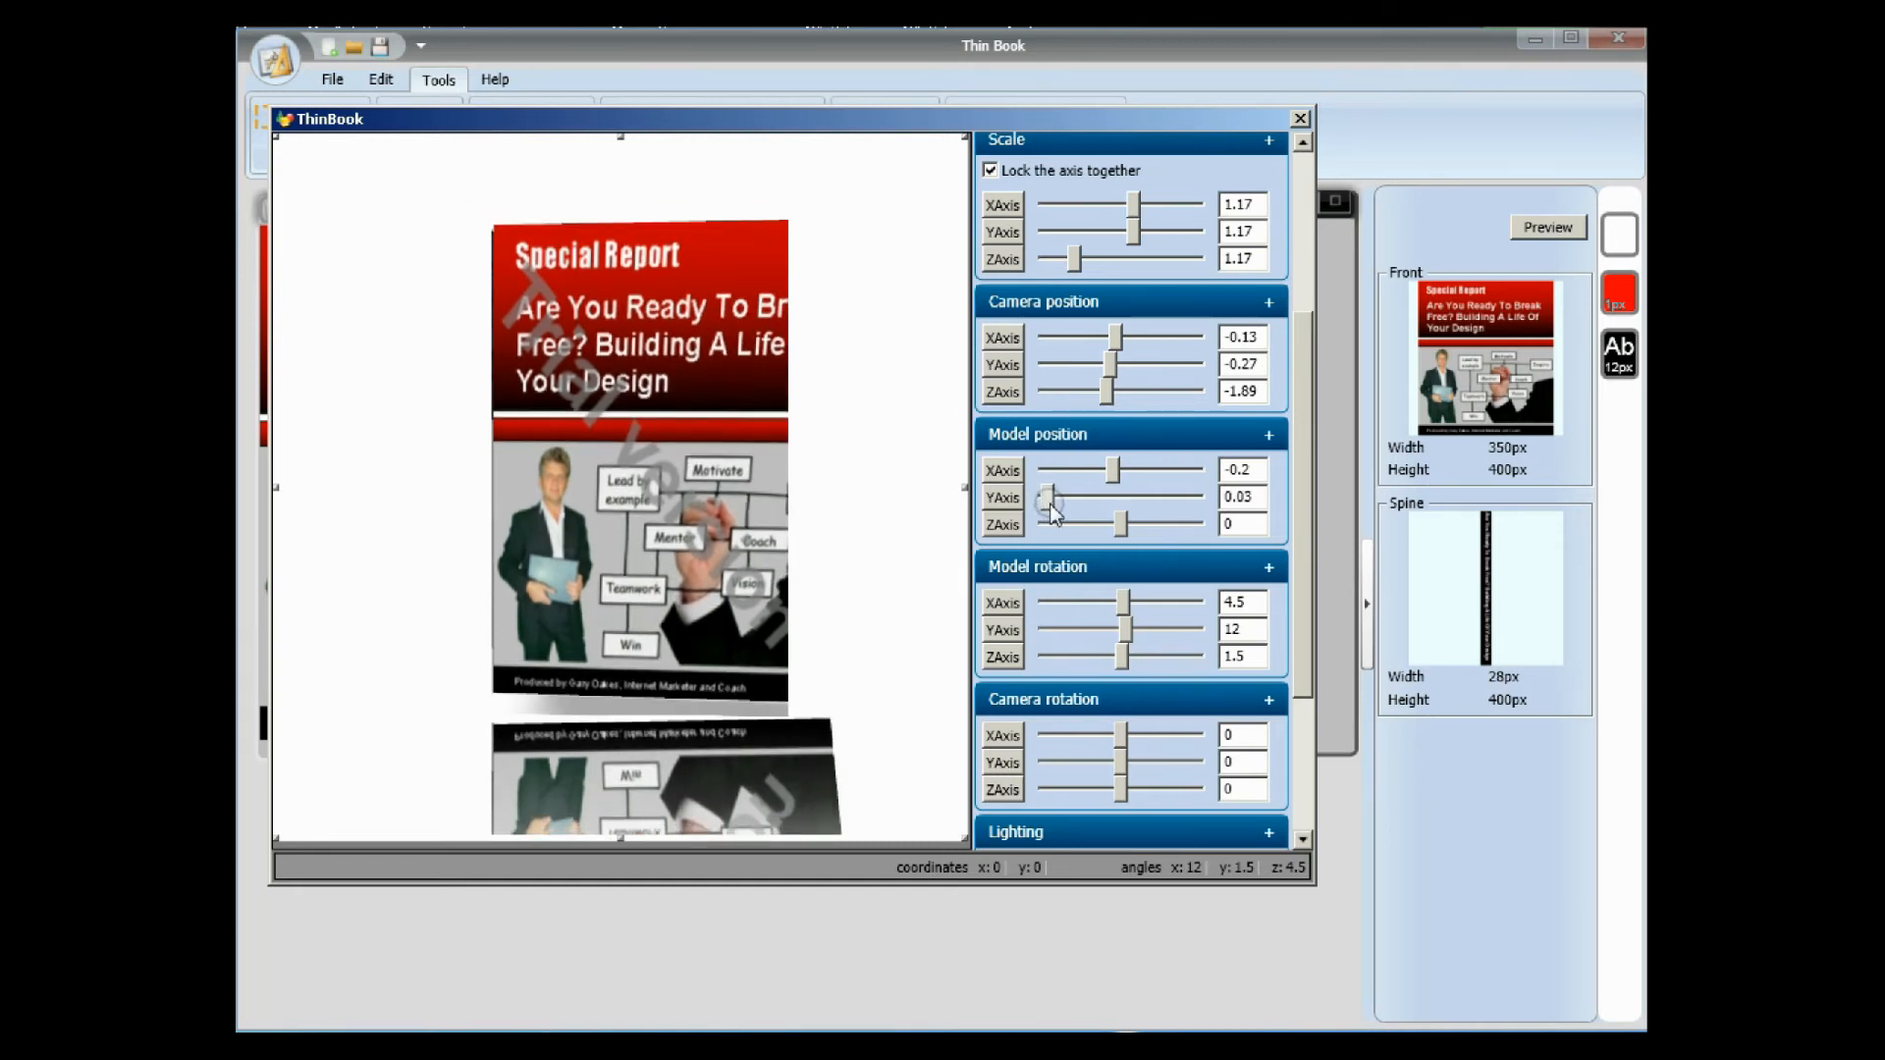
left_click_drag(1113, 469, 1099, 471)
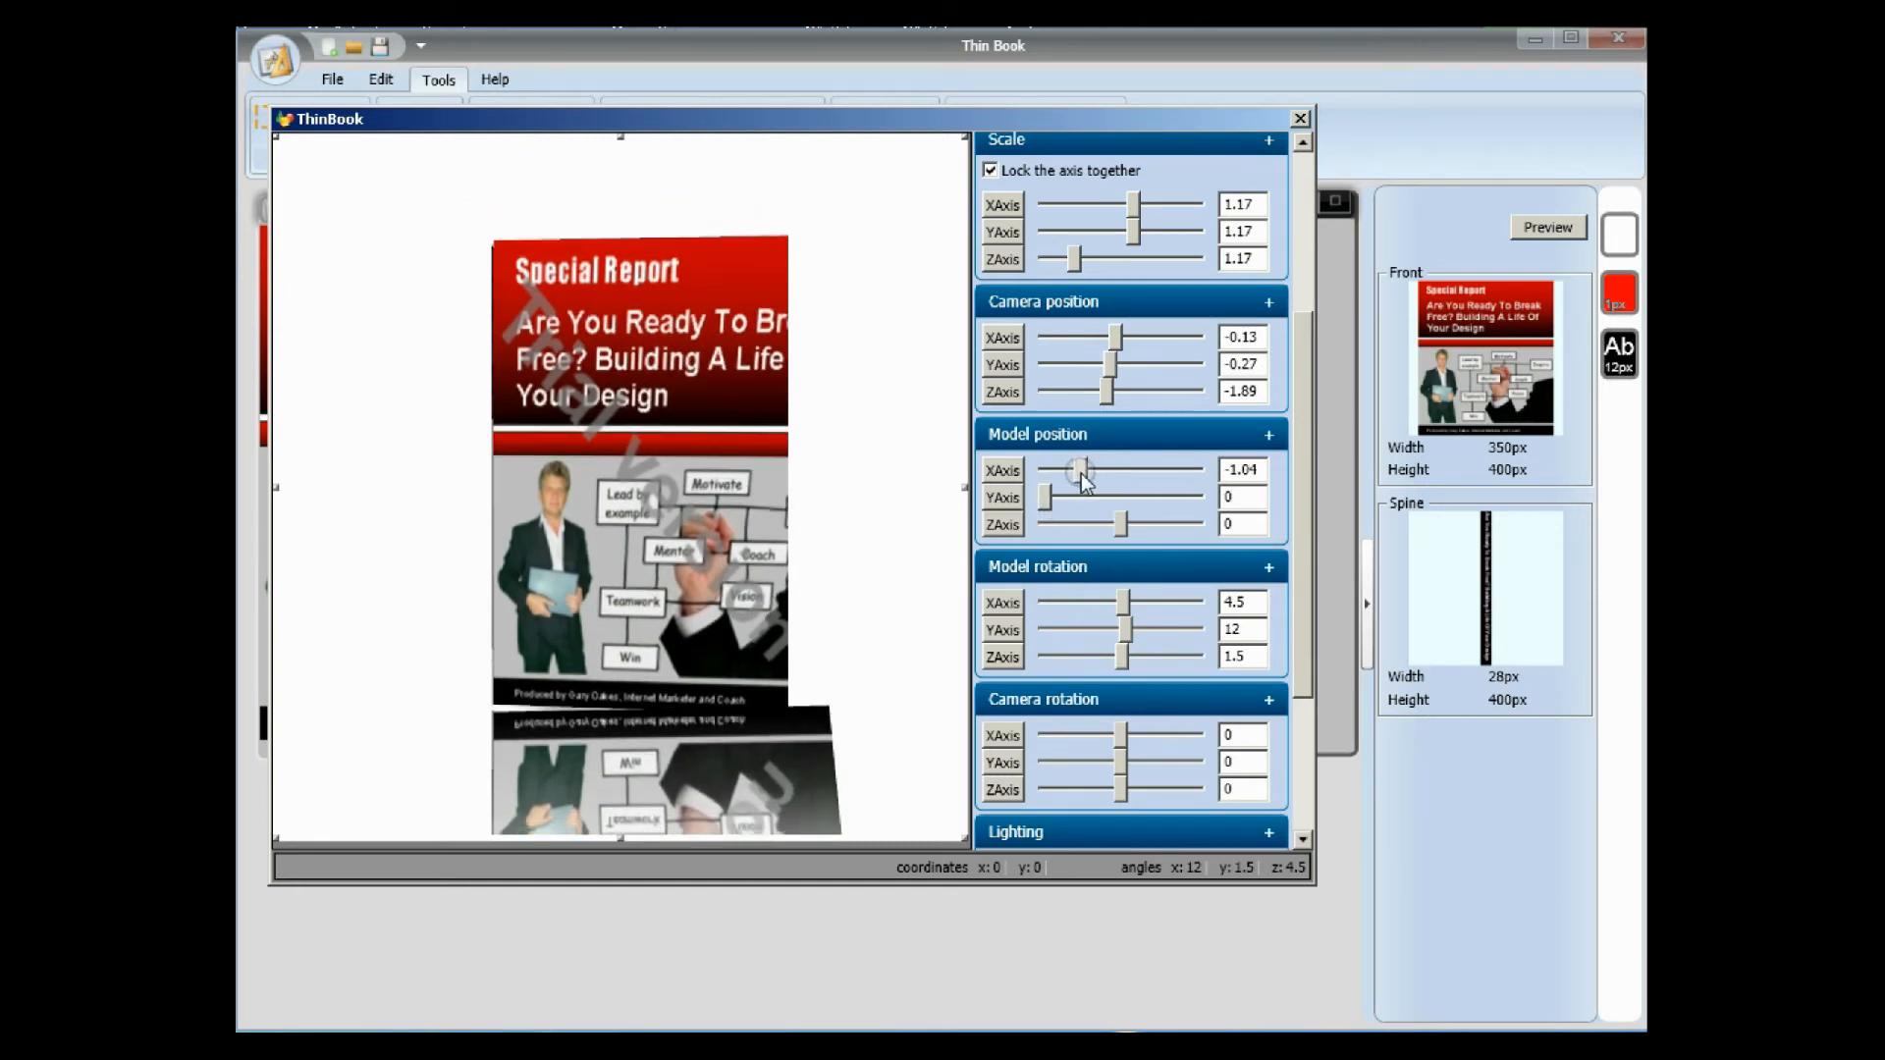
left_click_drag(1108, 477, 1127, 478)
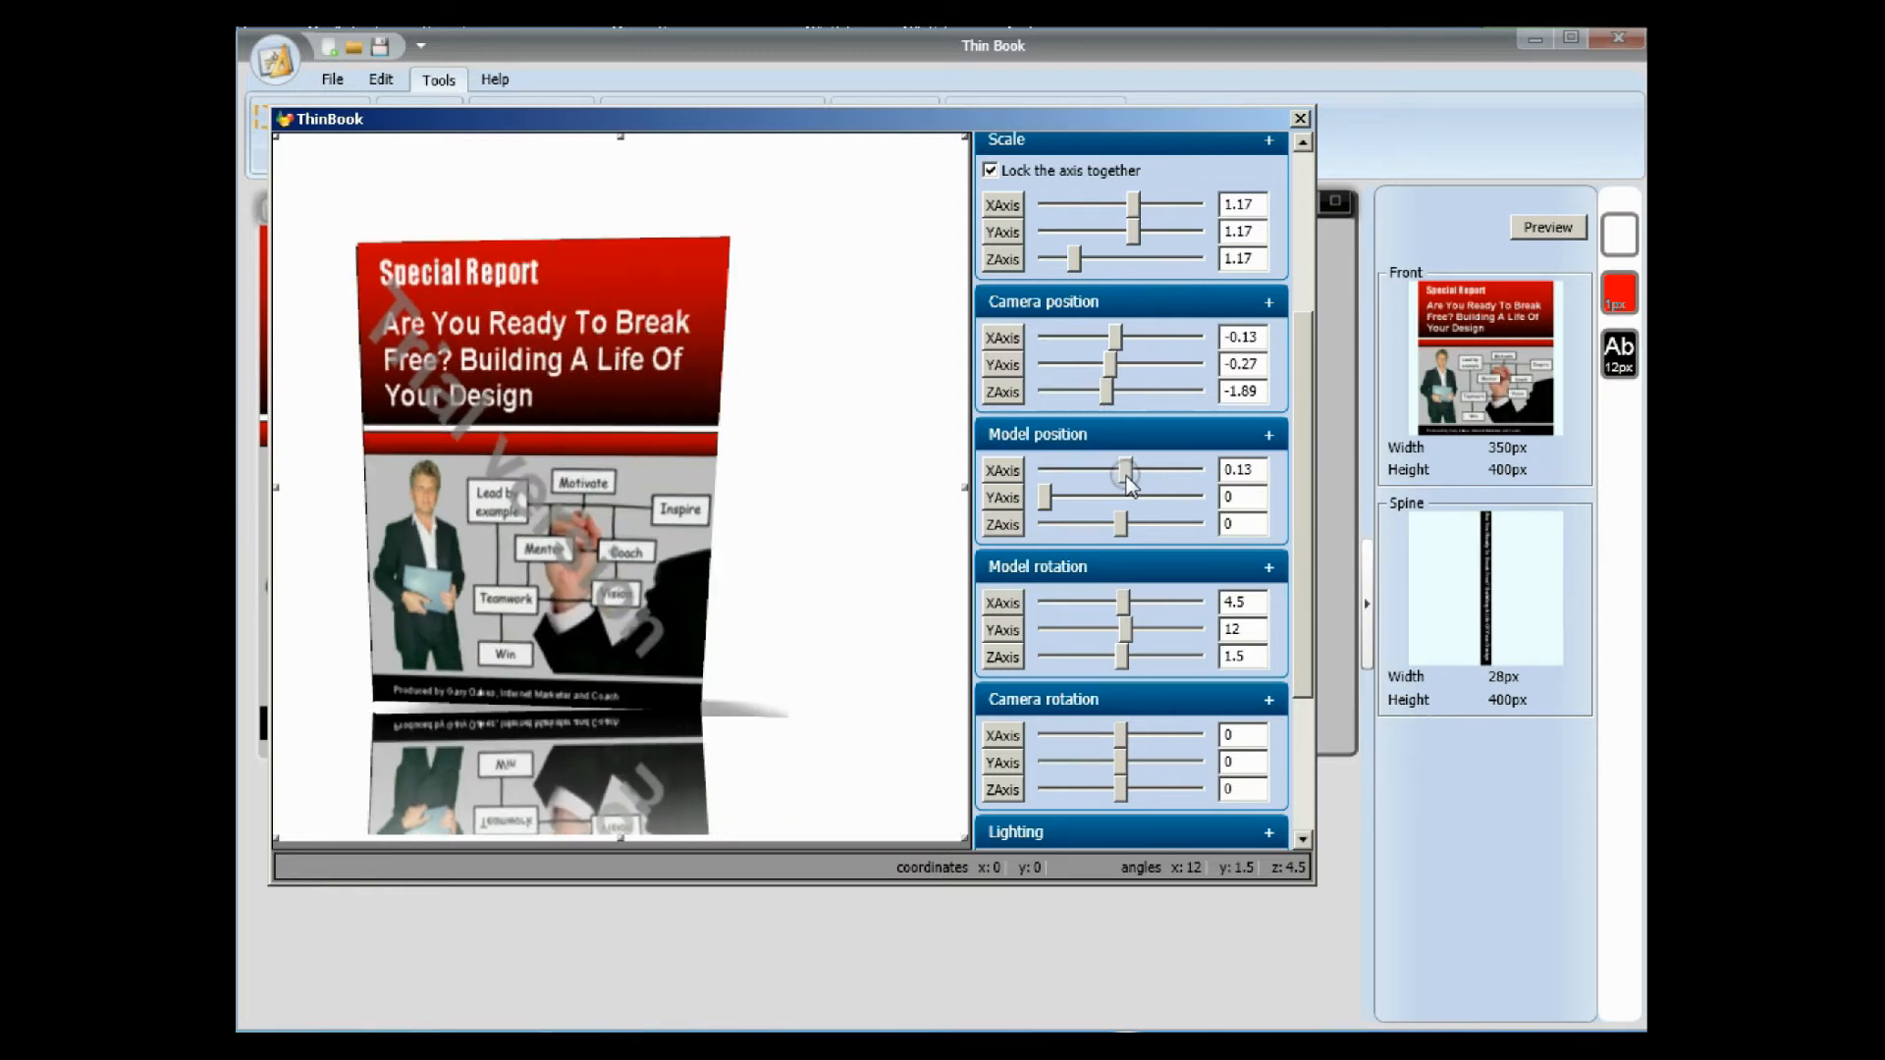
Set the model rotation to X -34.83 and Z -19.68, and the camera rotation's Y axis to -9.08.
left_click_drag(1298, 477, 1293, 553)
mouse_move(1122, 458)
left_mouse_down()
mouse_move(1103, 460)
mouse_move(1104, 508)
mouse_move(1111, 491)
mouse_move(1130, 513)
mouse_move(1127, 485)
left_mouse_up()
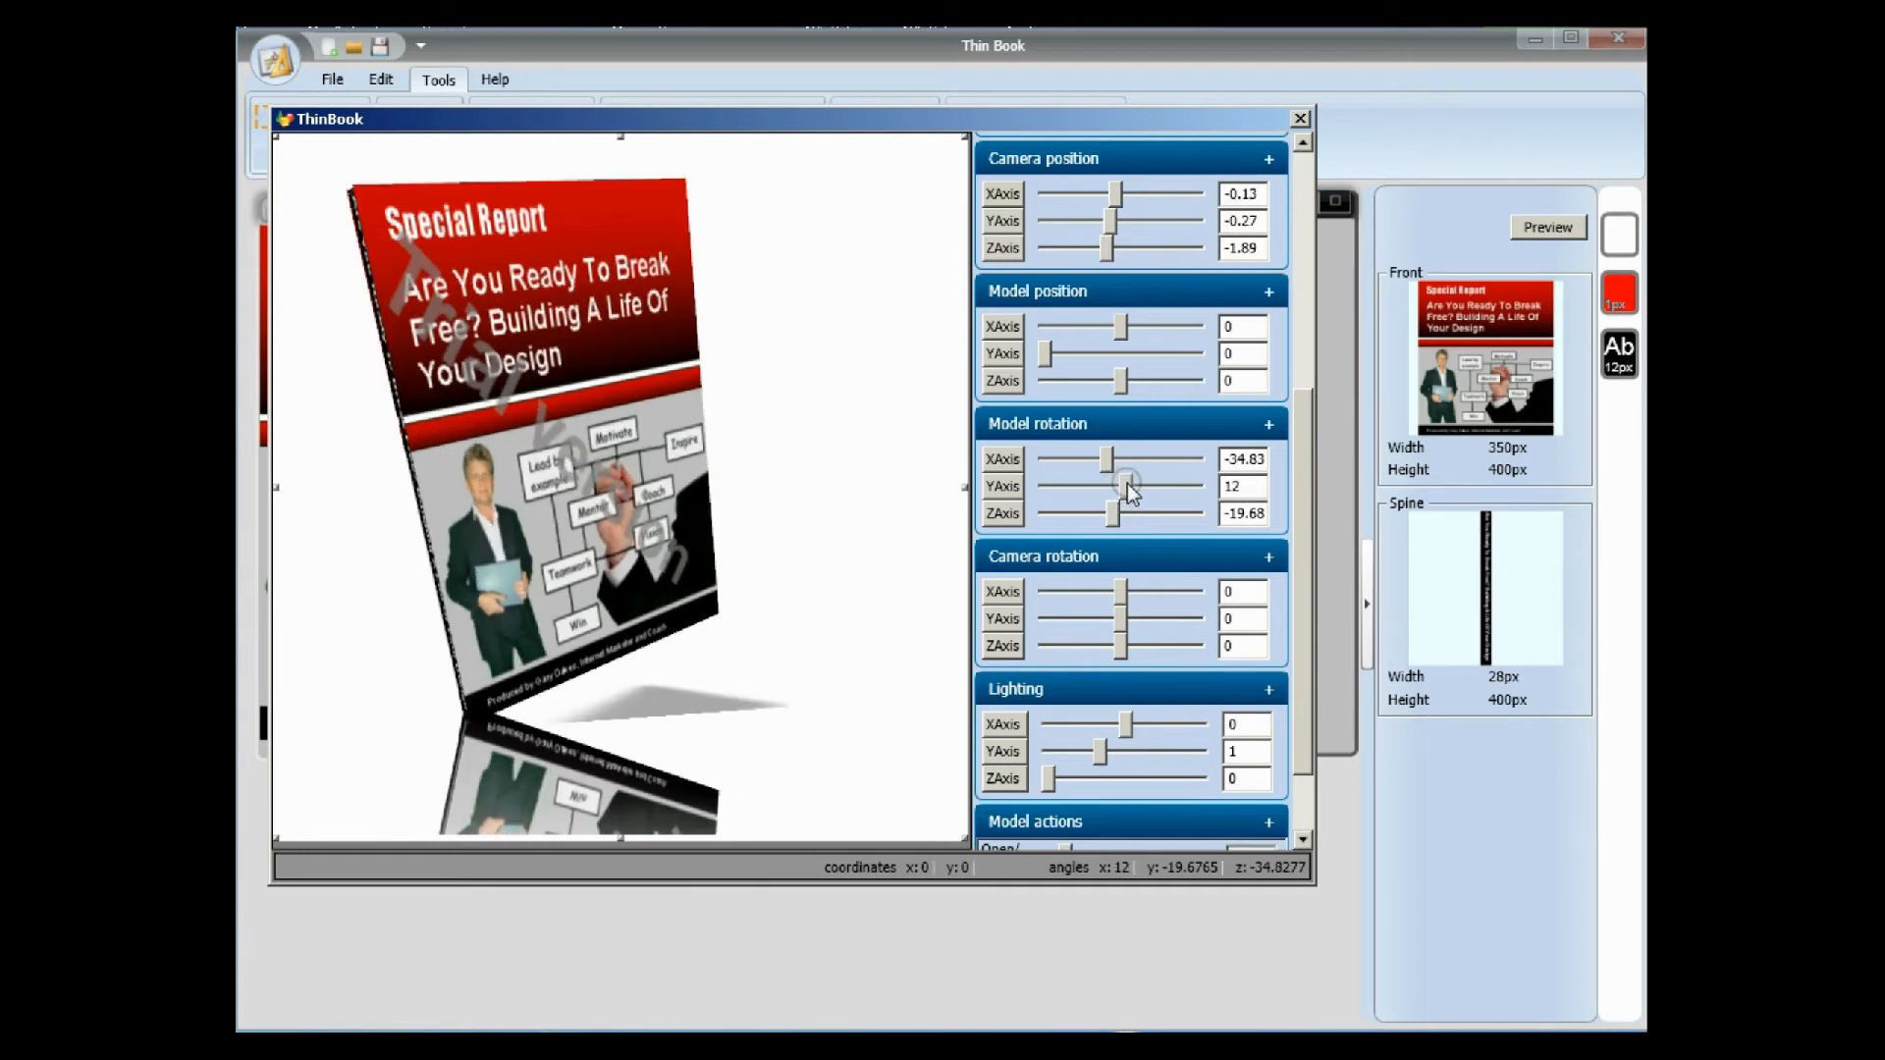
left_click_drag(1300, 456, 1298, 517)
left_click_drag(1117, 515, 1120, 495)
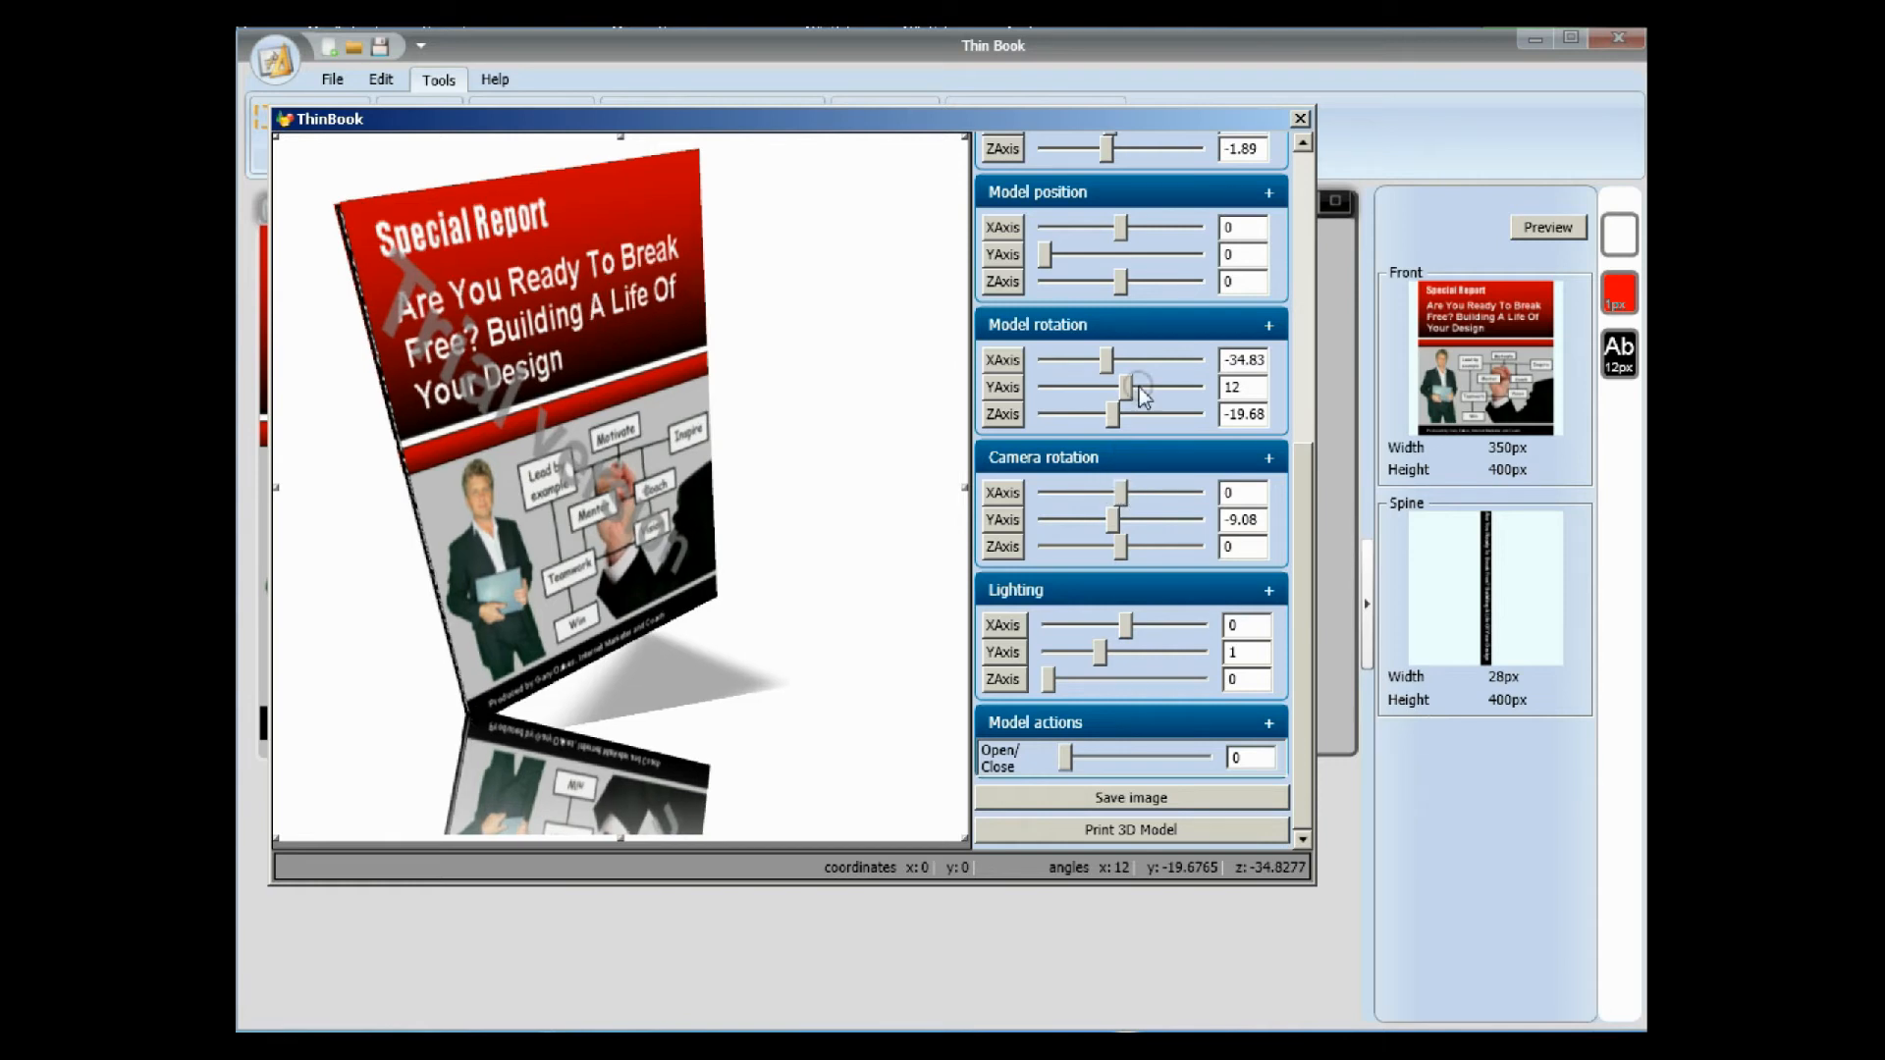
Reset the book's scale to 1 on all axes and turn off the reflection effect.
left_click_drag(1303, 544, 1321, 373)
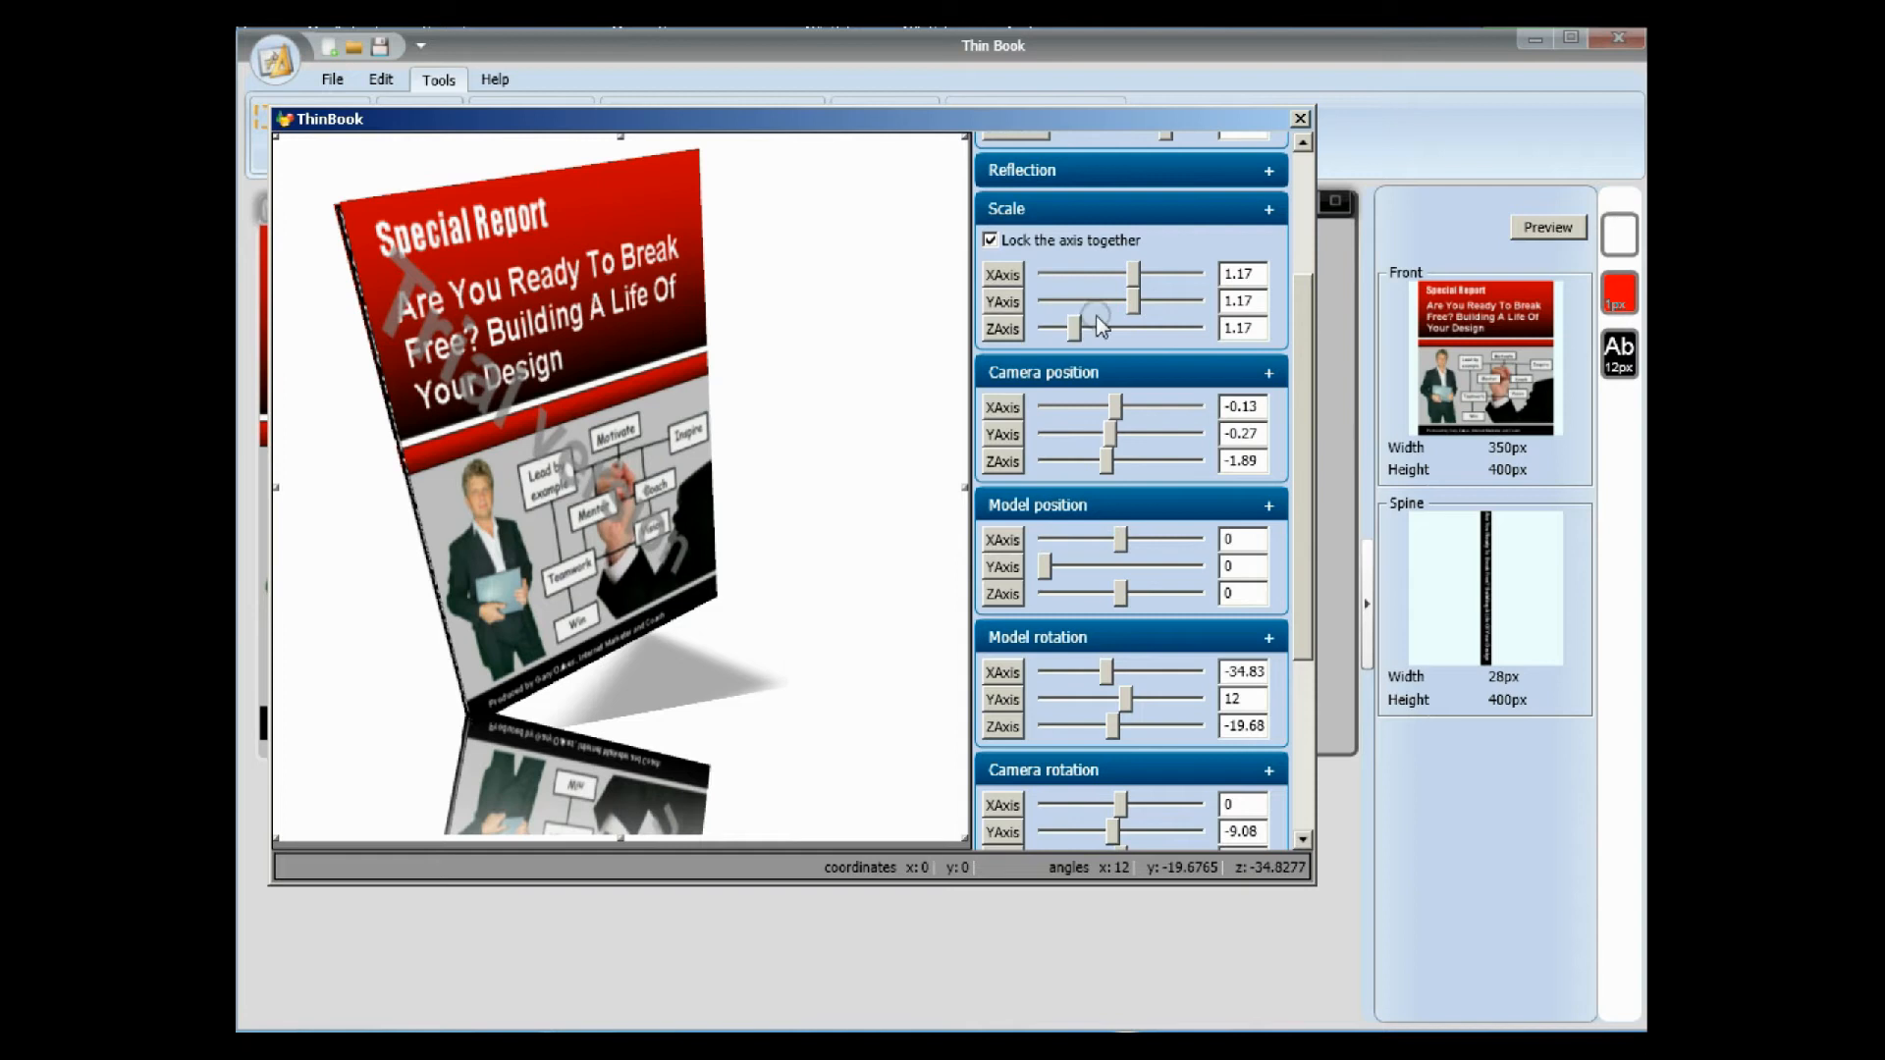
left_click_drag(1129, 304, 1122, 307)
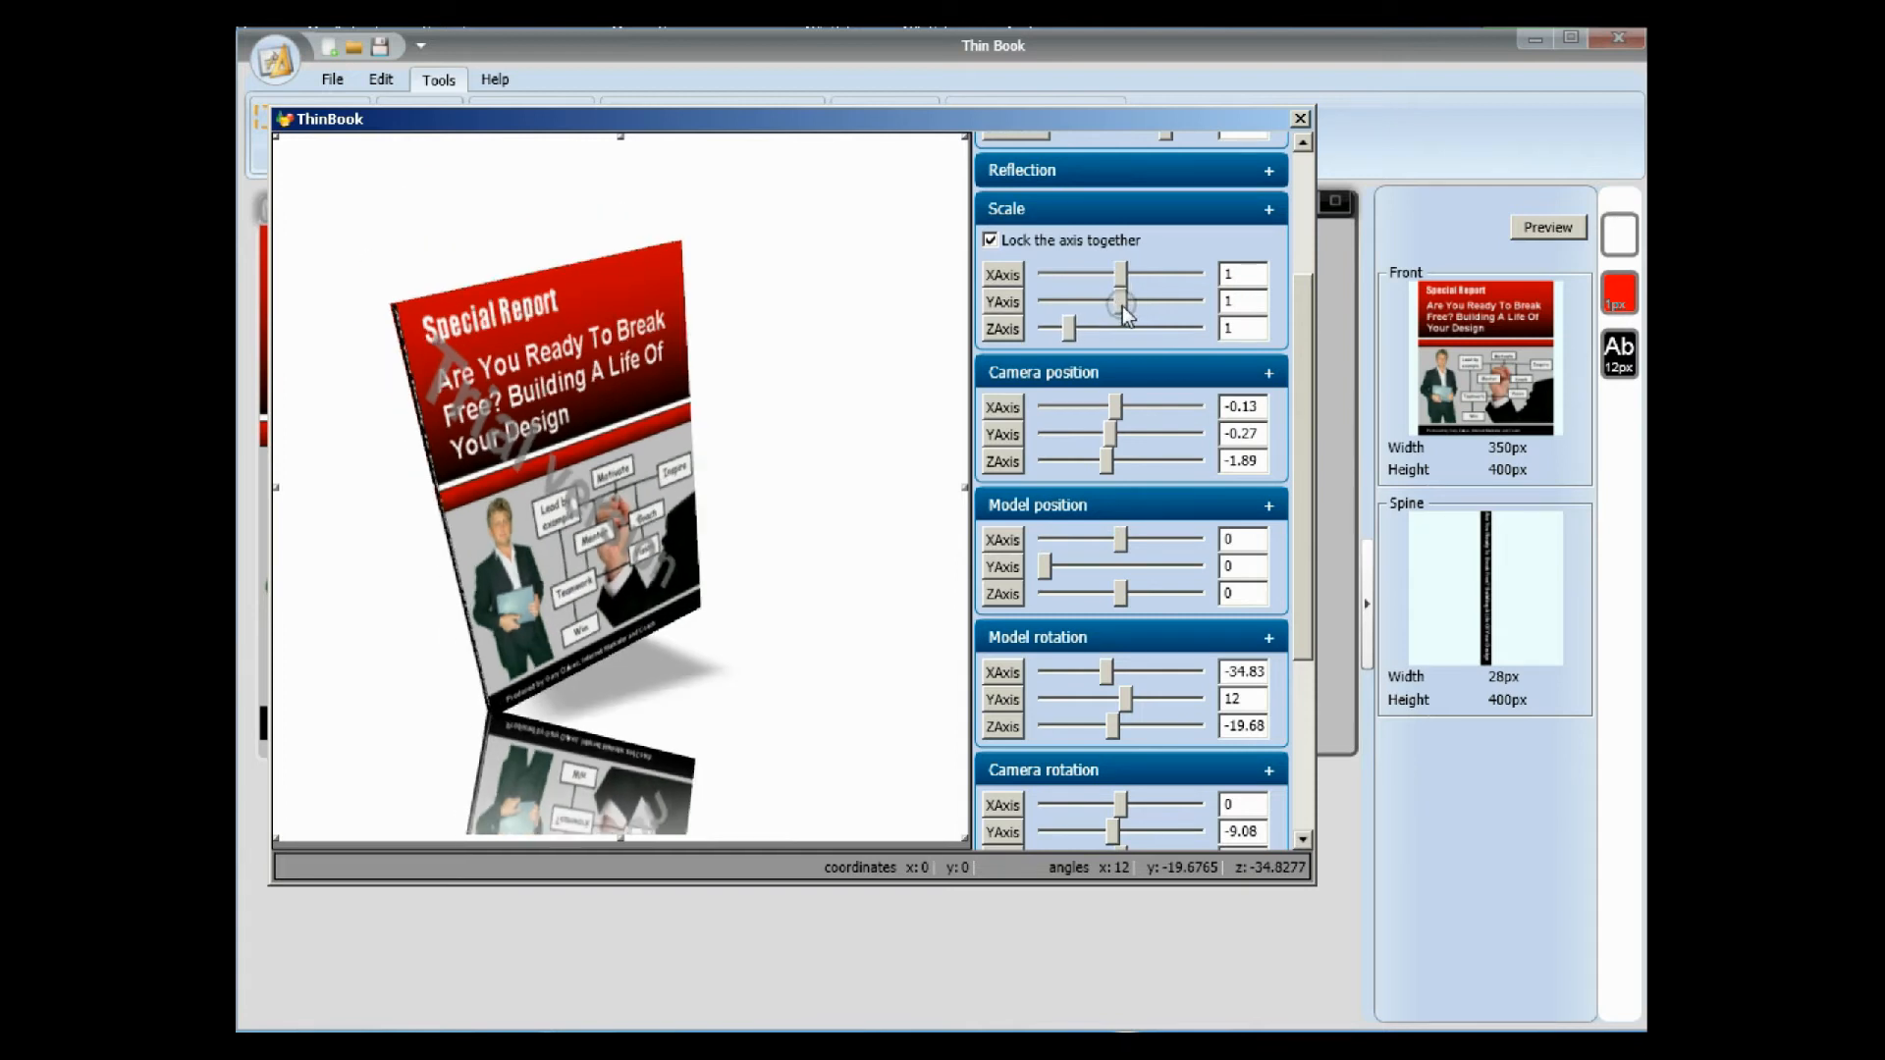
left_click(1269, 171)
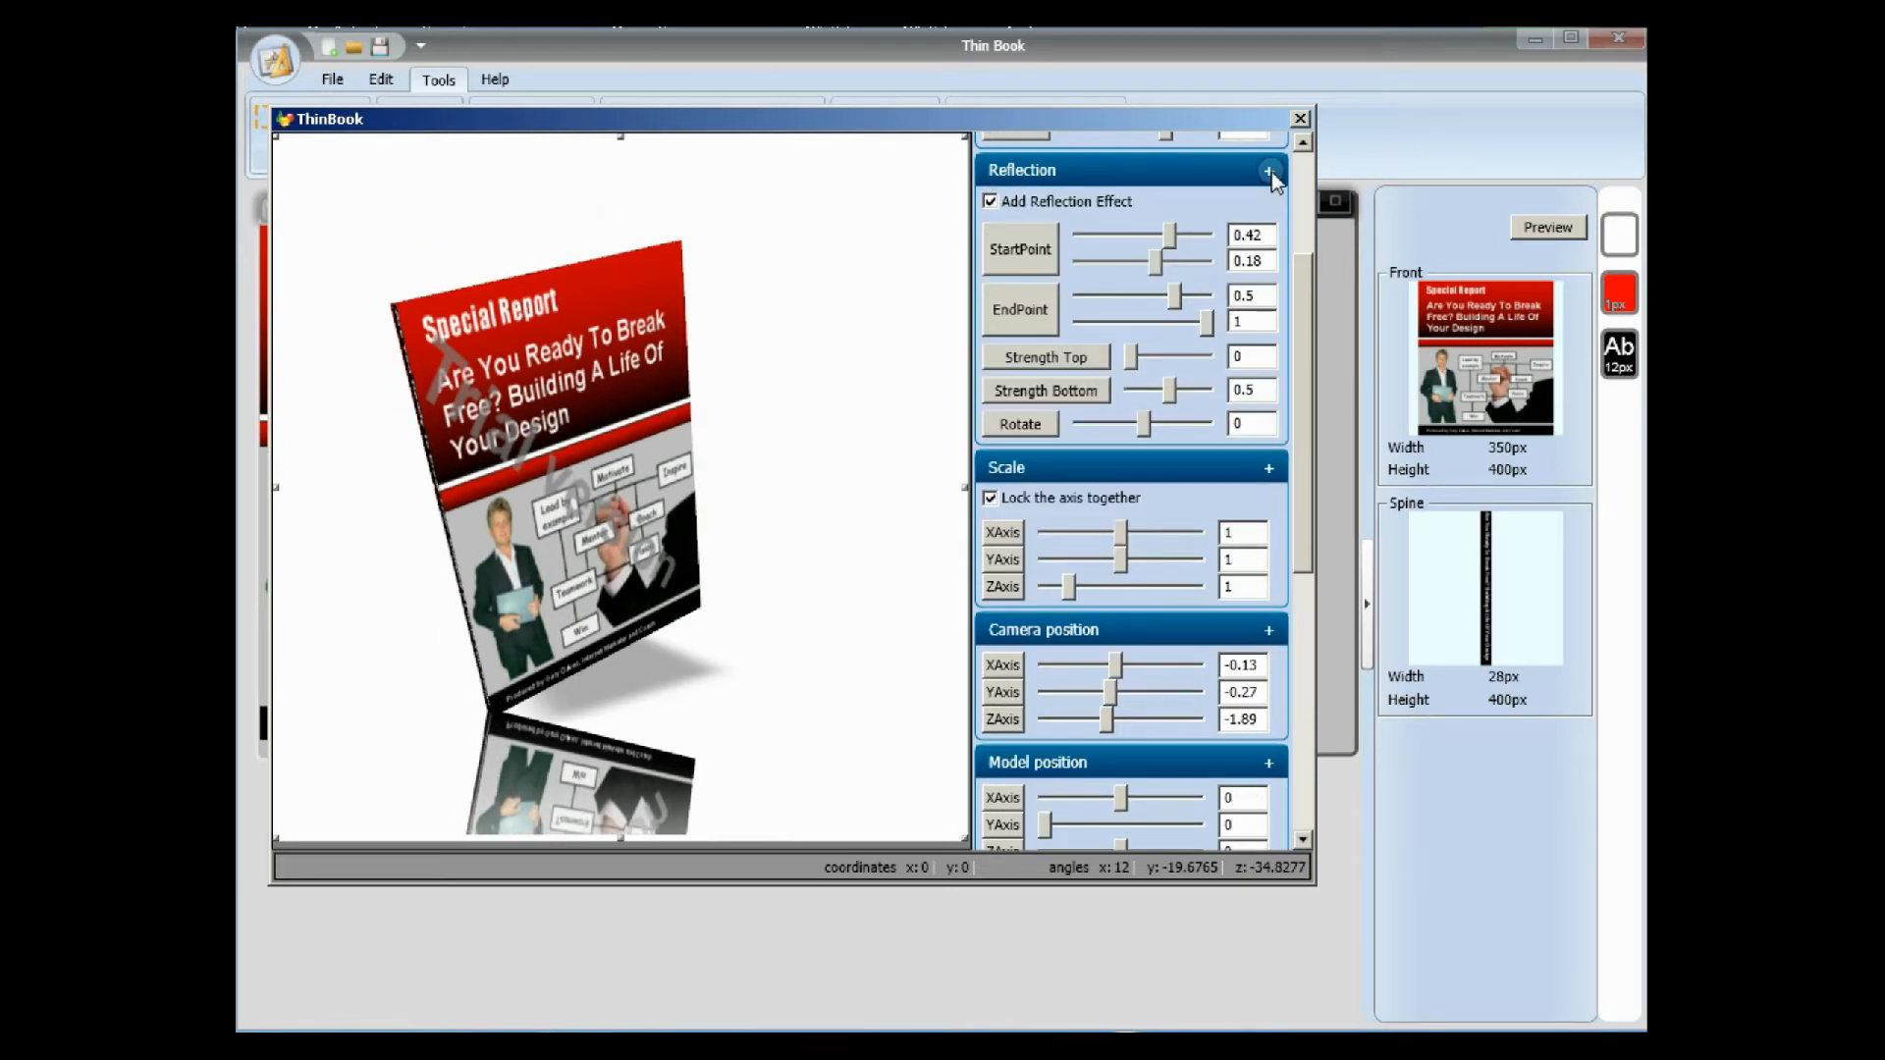
left_click(994, 202)
Set the lighting's Y axis to 1.15 and the camera rotation to X 76.14, Y -17.64 and Z -22.69.
left_click_drag(1293, 328, 1300, 520)
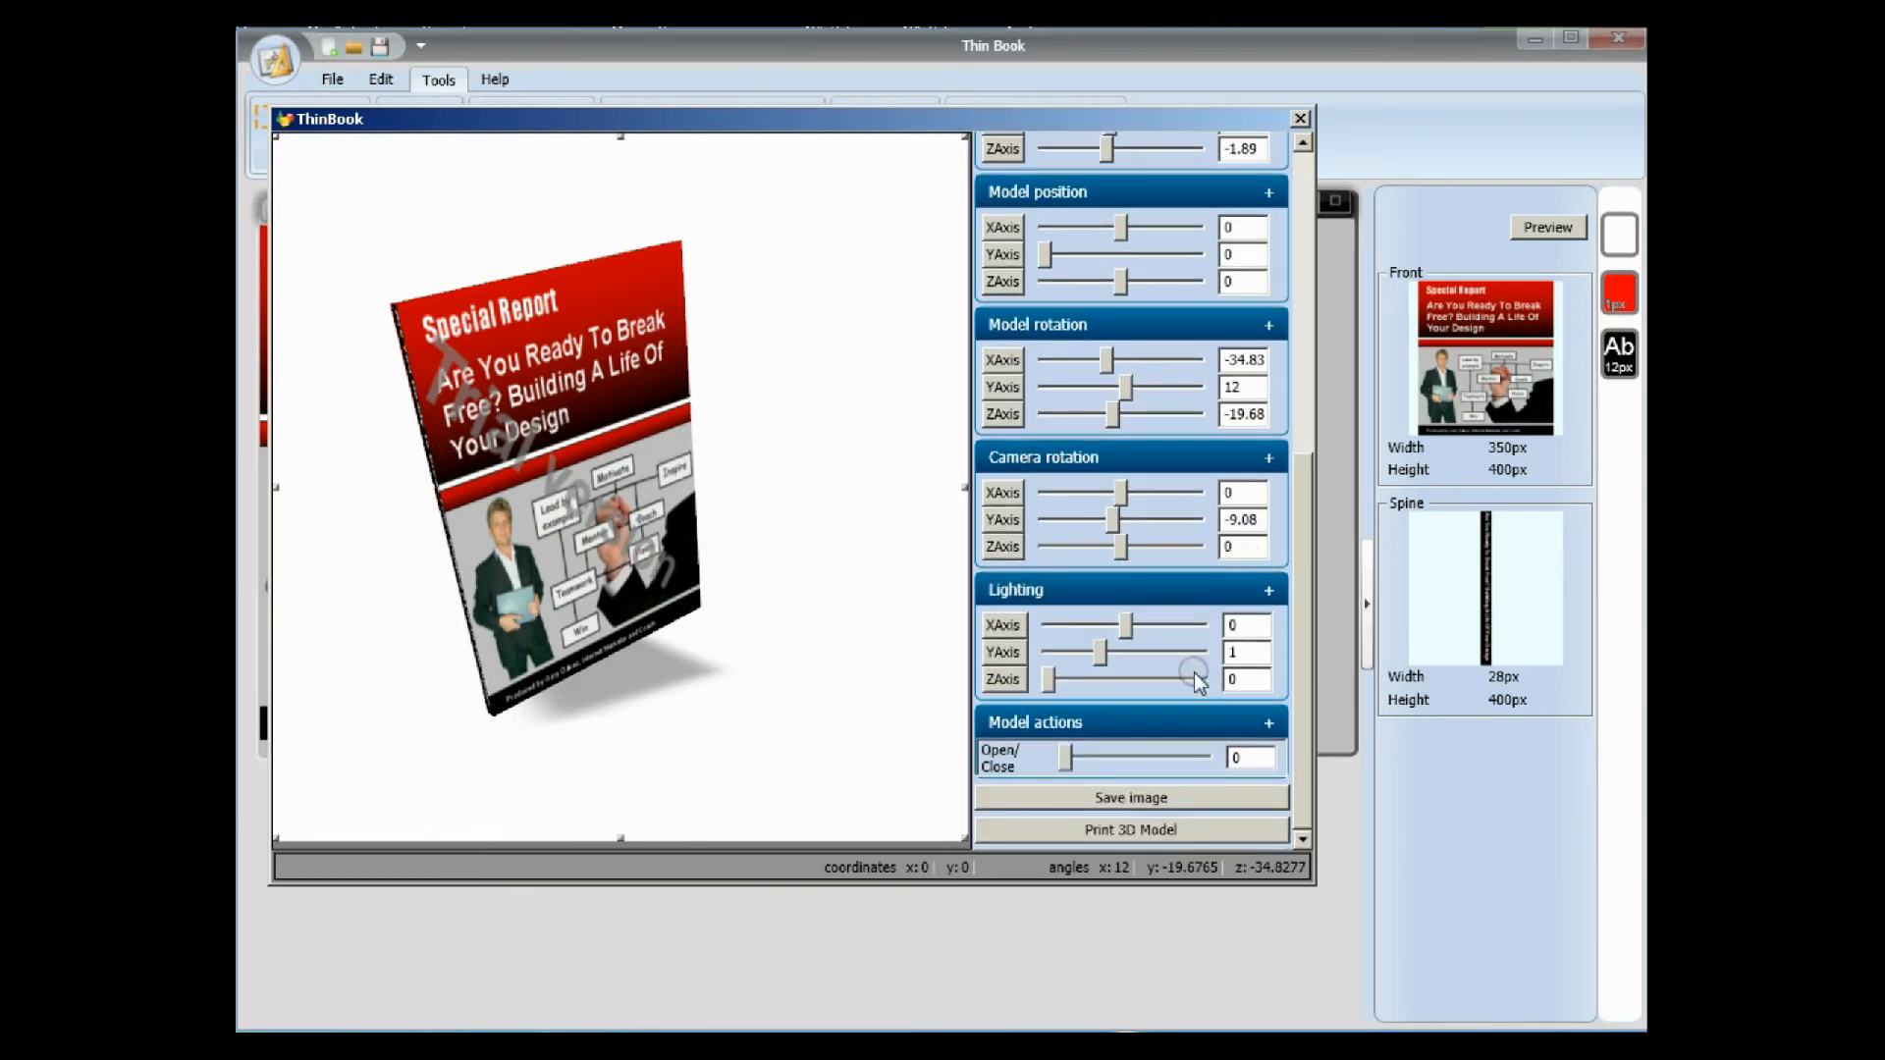
left_click_drag(1105, 652, 1108, 652)
left_click_drag(1113, 520, 1151, 528)
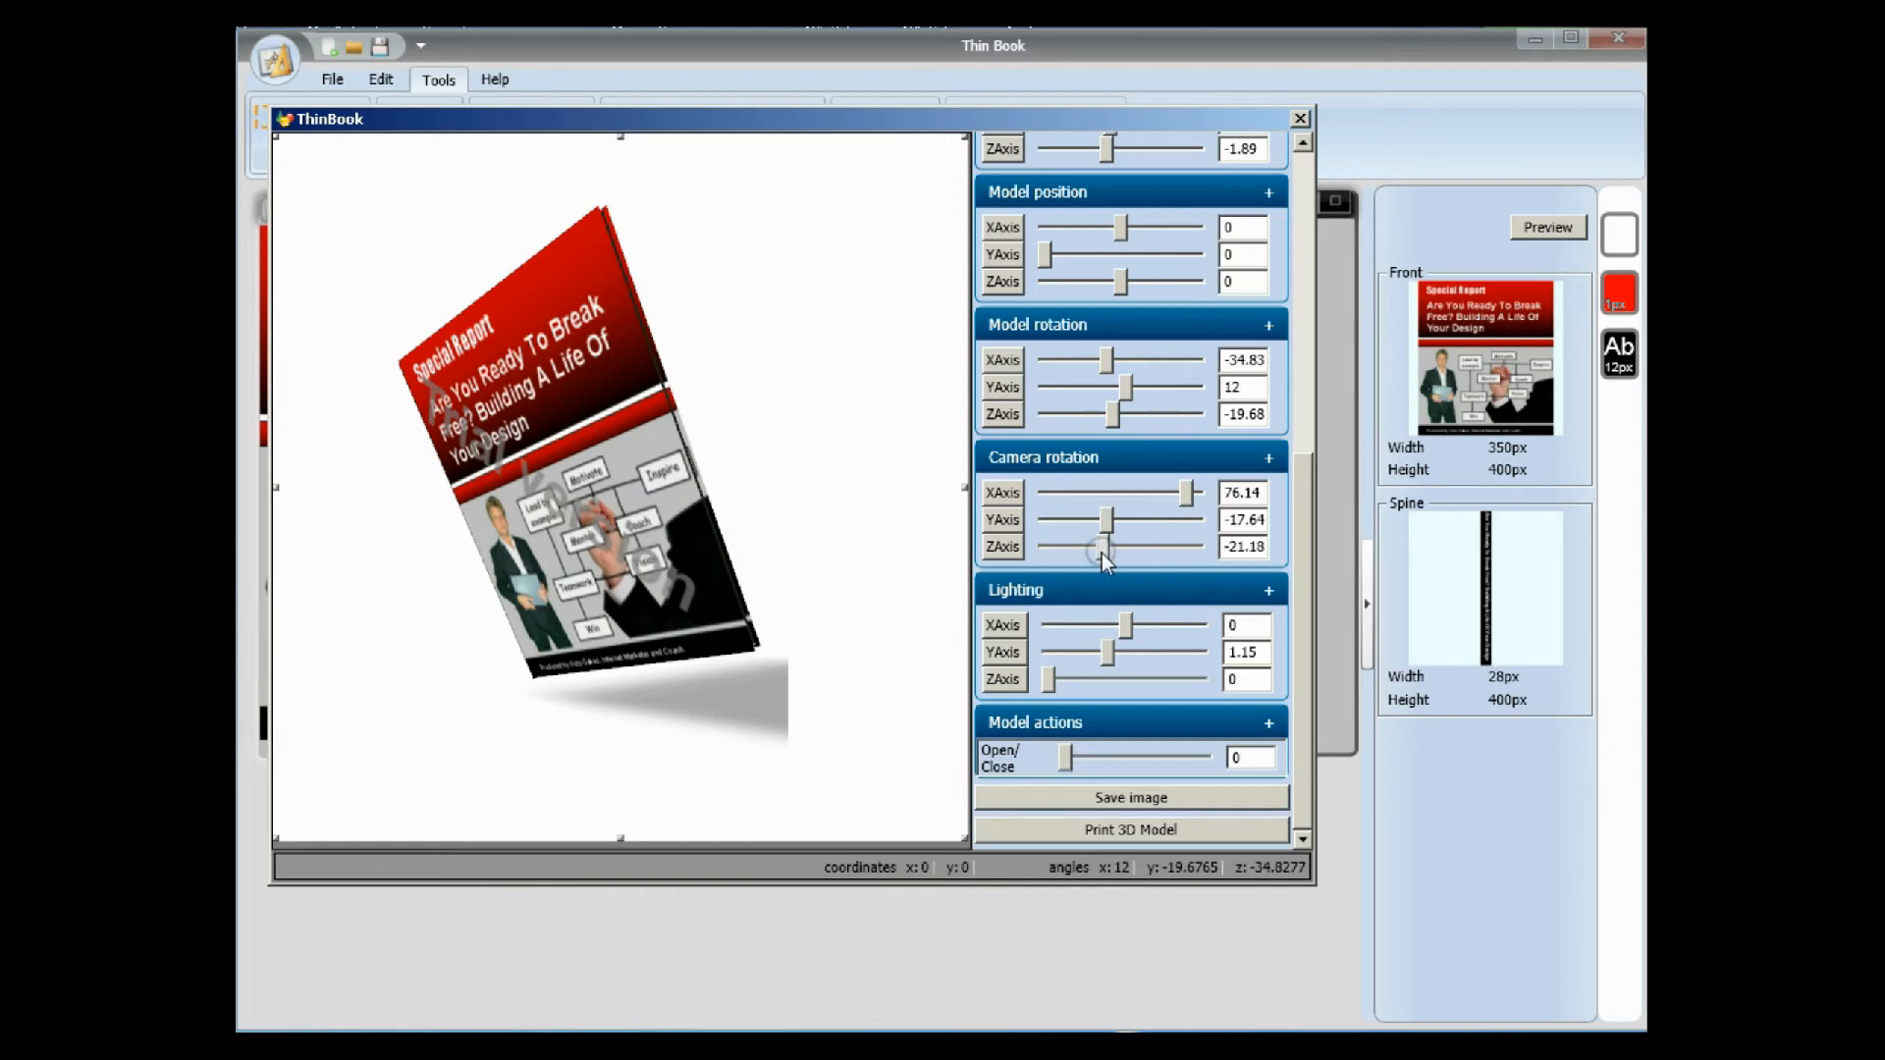
left_click_drag(1101, 551, 1101, 551)
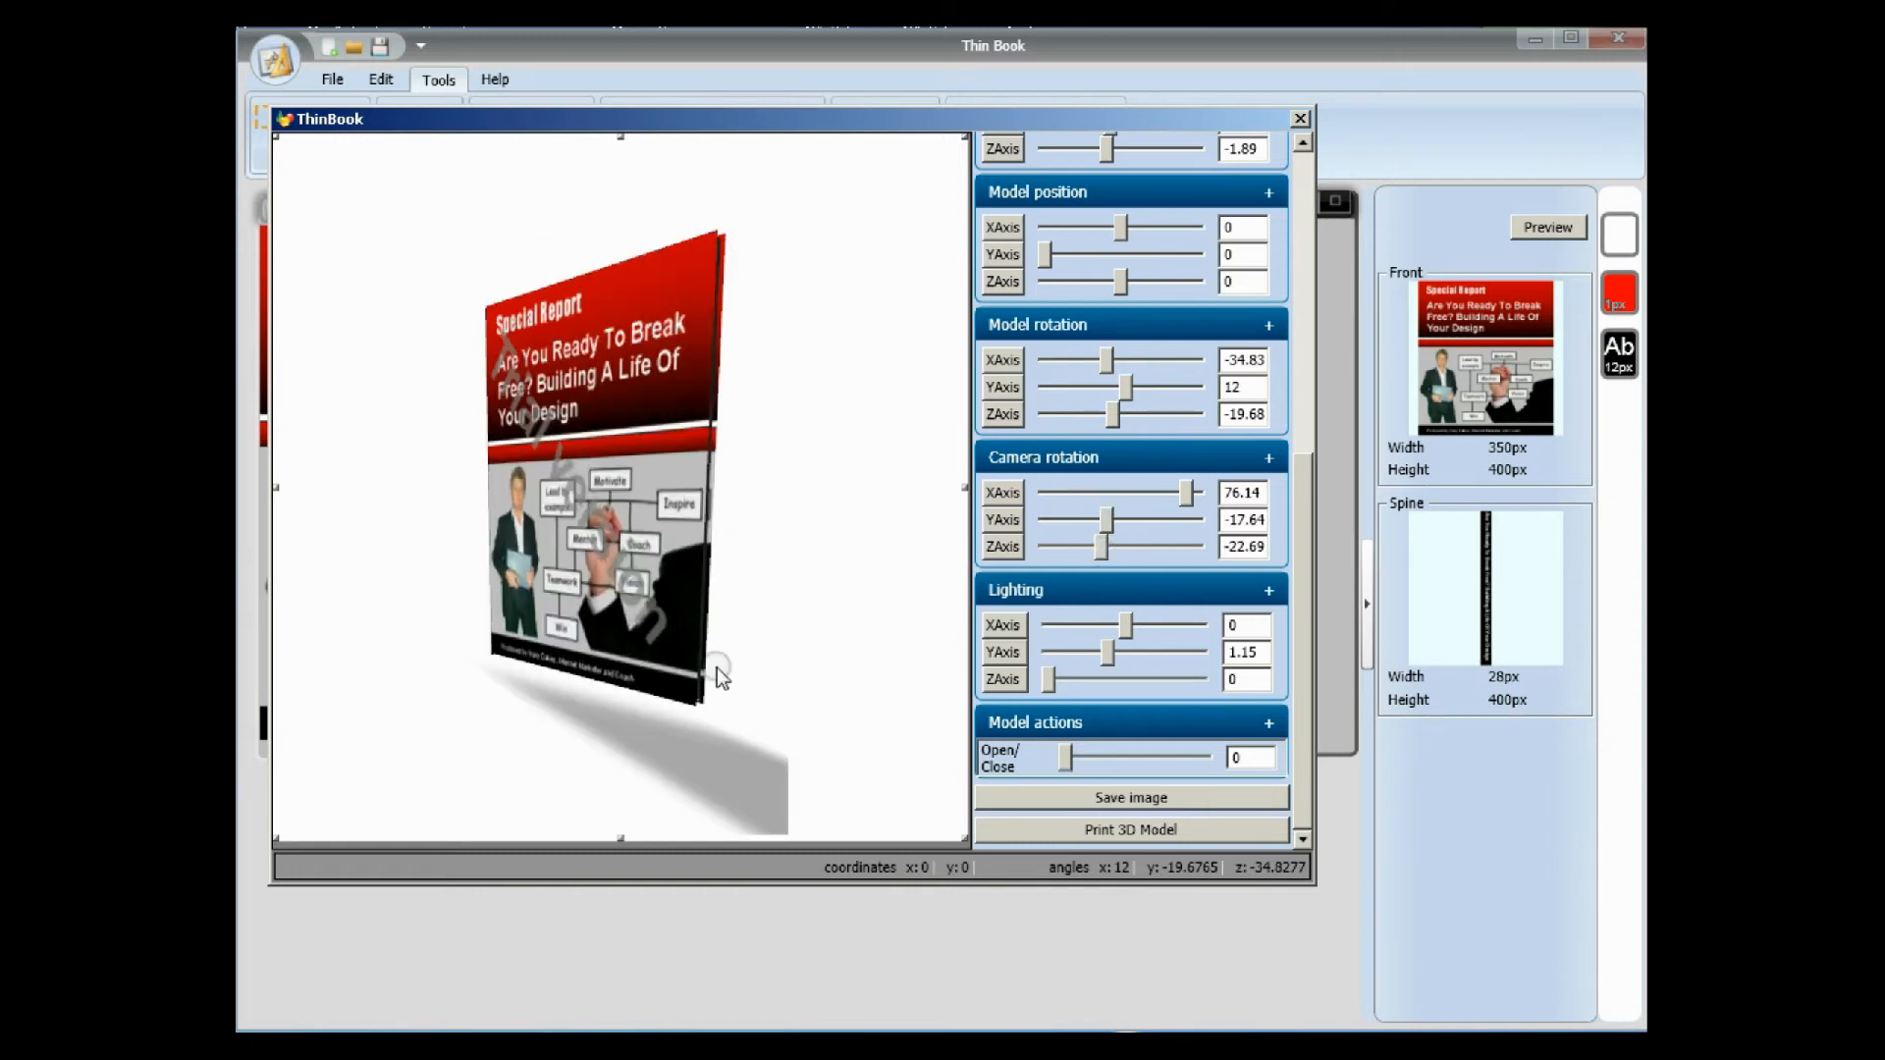
Open the book model slightly to 8.25 and set the lighting's Y axis to 1.4.
mouse_move(1074, 771)
left_mouse_down()
mouse_move(1119, 773)
mouse_move(1072, 768)
left_mouse_up()
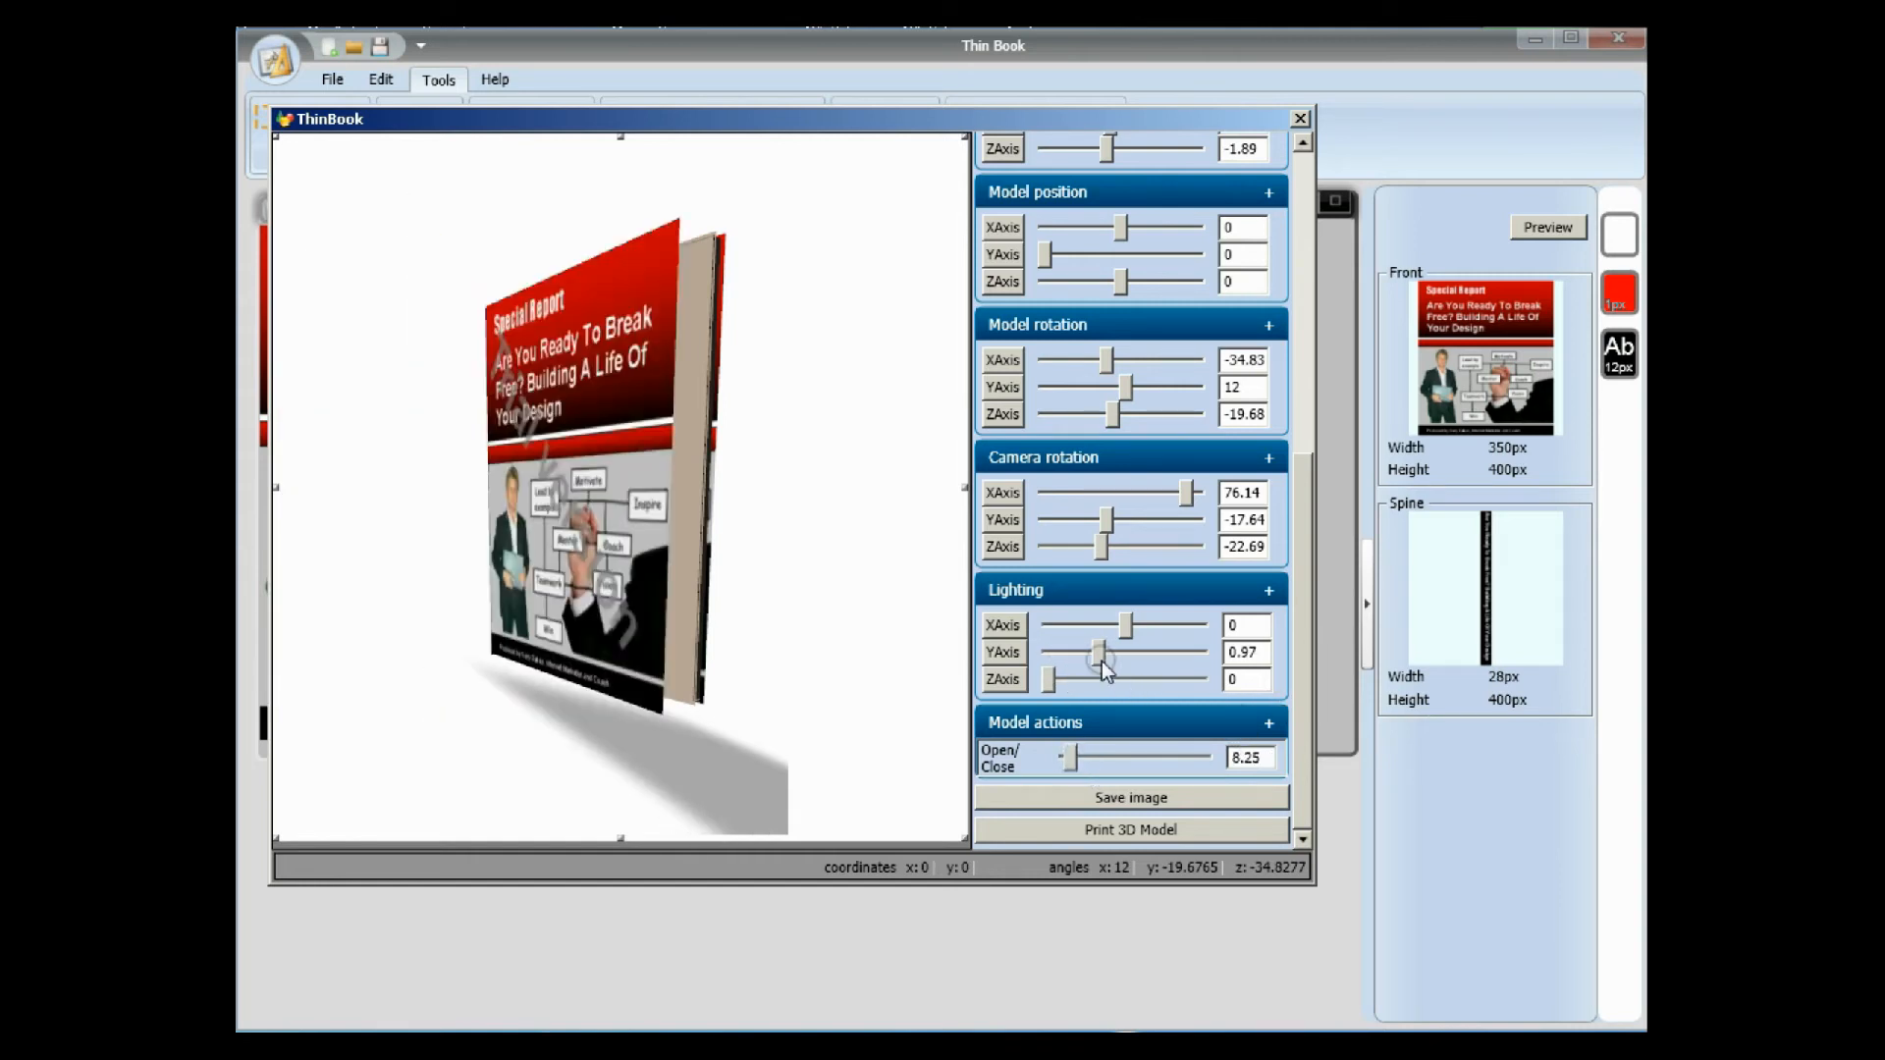
left_click_drag(1098, 651, 1125, 664)
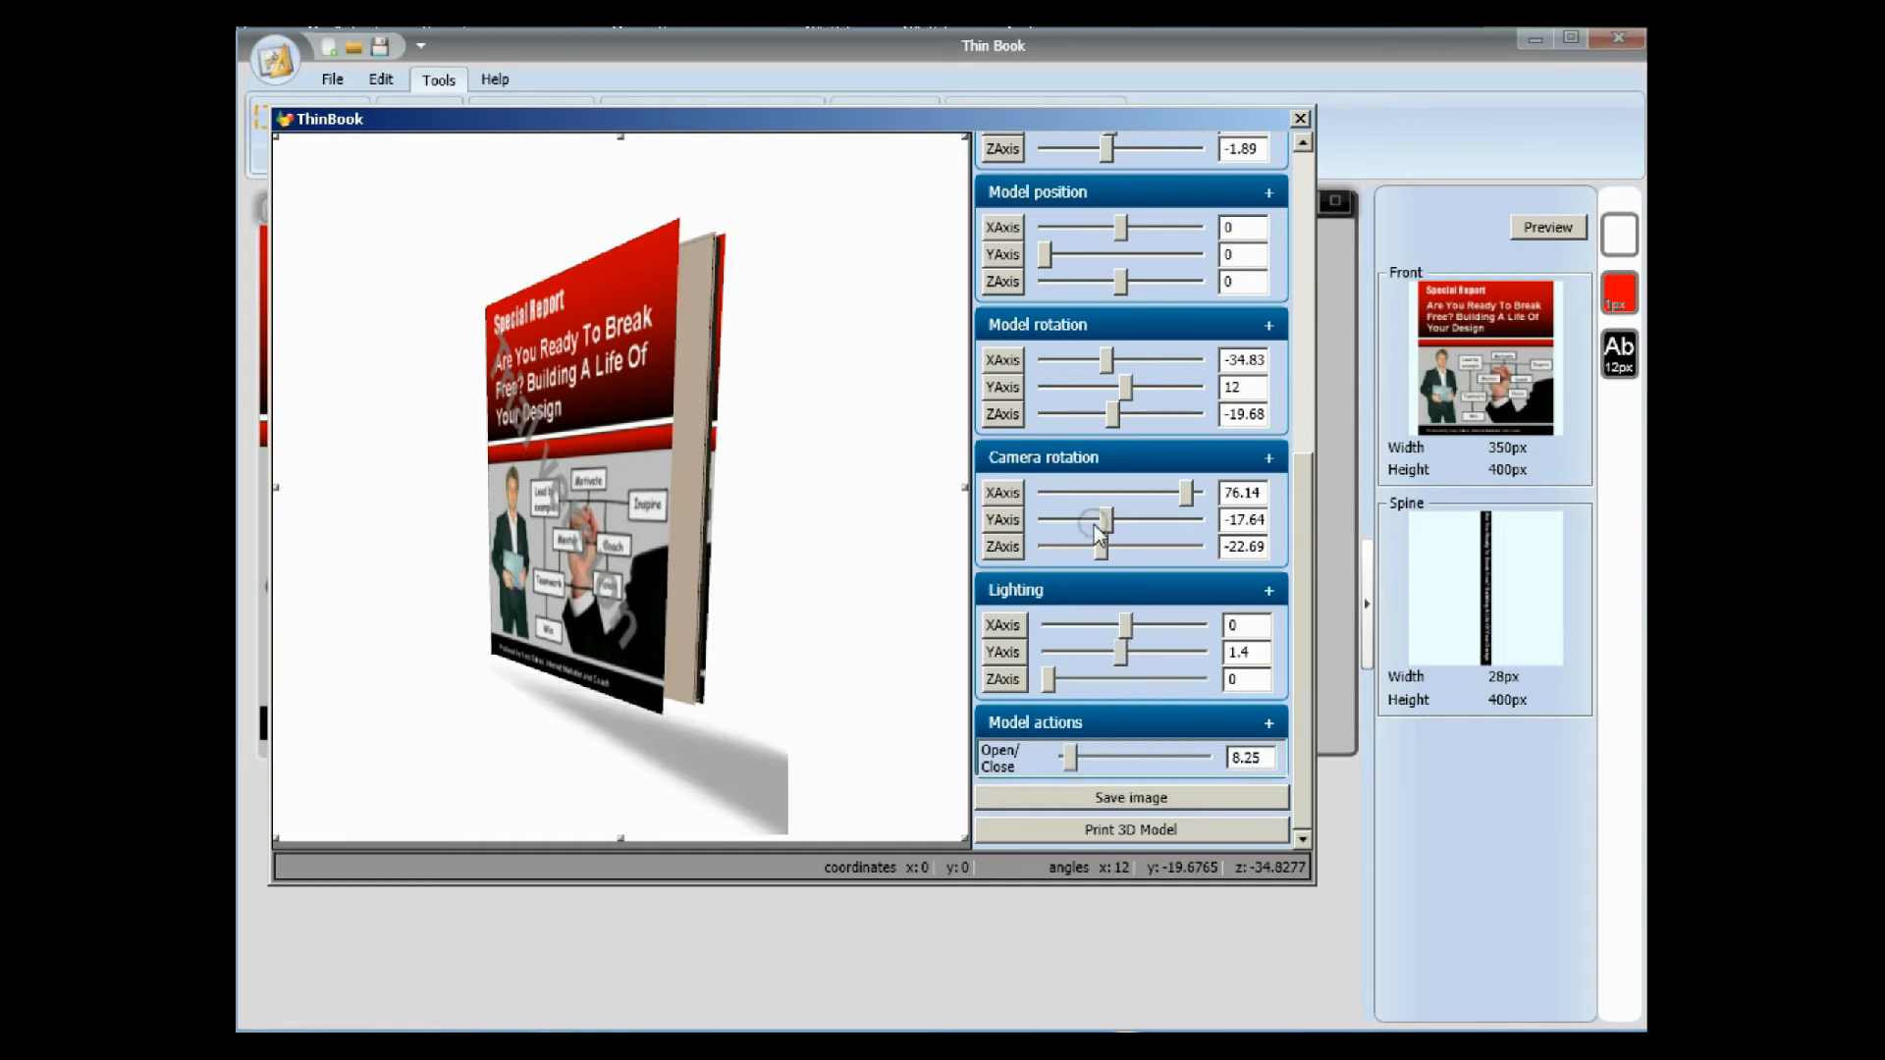
Set the camera rotation to X 56.48, Y -7.05 and Z -15.13.
left_click_drag(1106, 519, 1113, 555)
left_click_drag(1187, 493, 1172, 494)
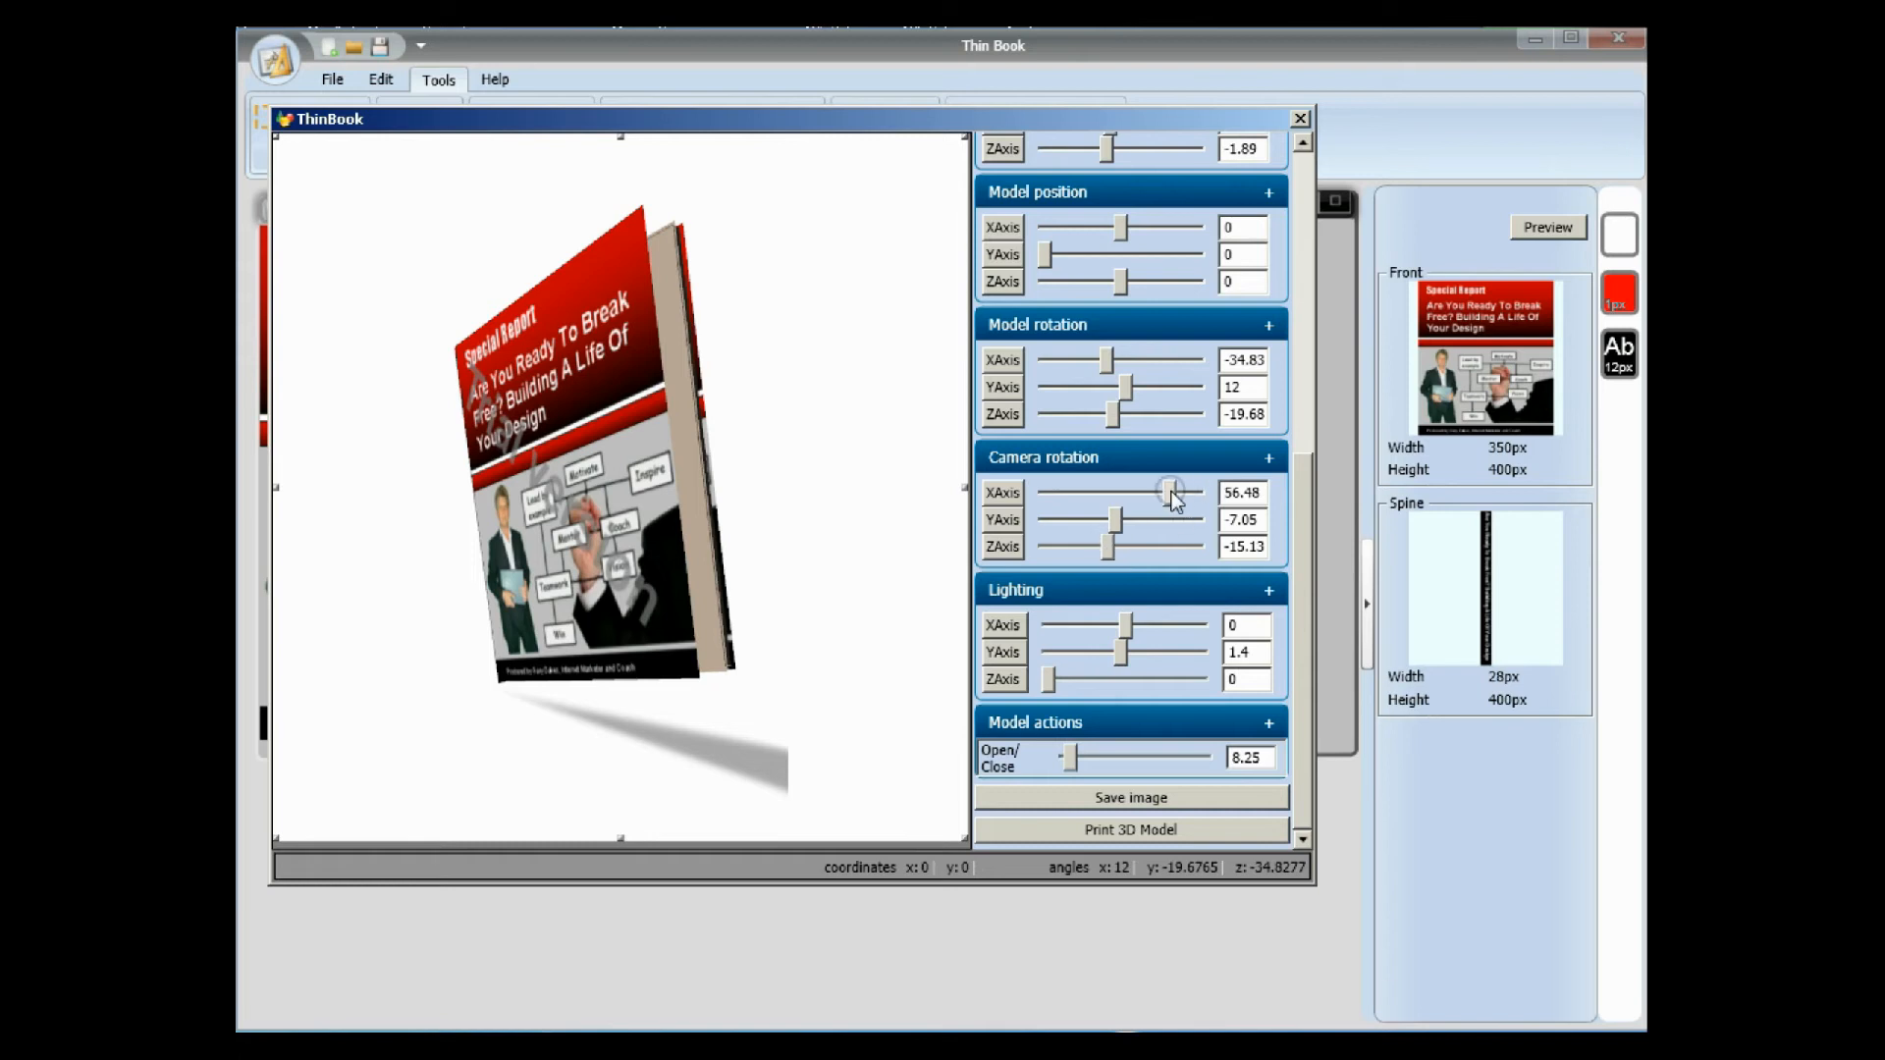
Save the rendered book as a PNG image named tutorial image1 in the ebooks covers folder.
left_click(1134, 800)
left_click(1226, 670)
type("0")
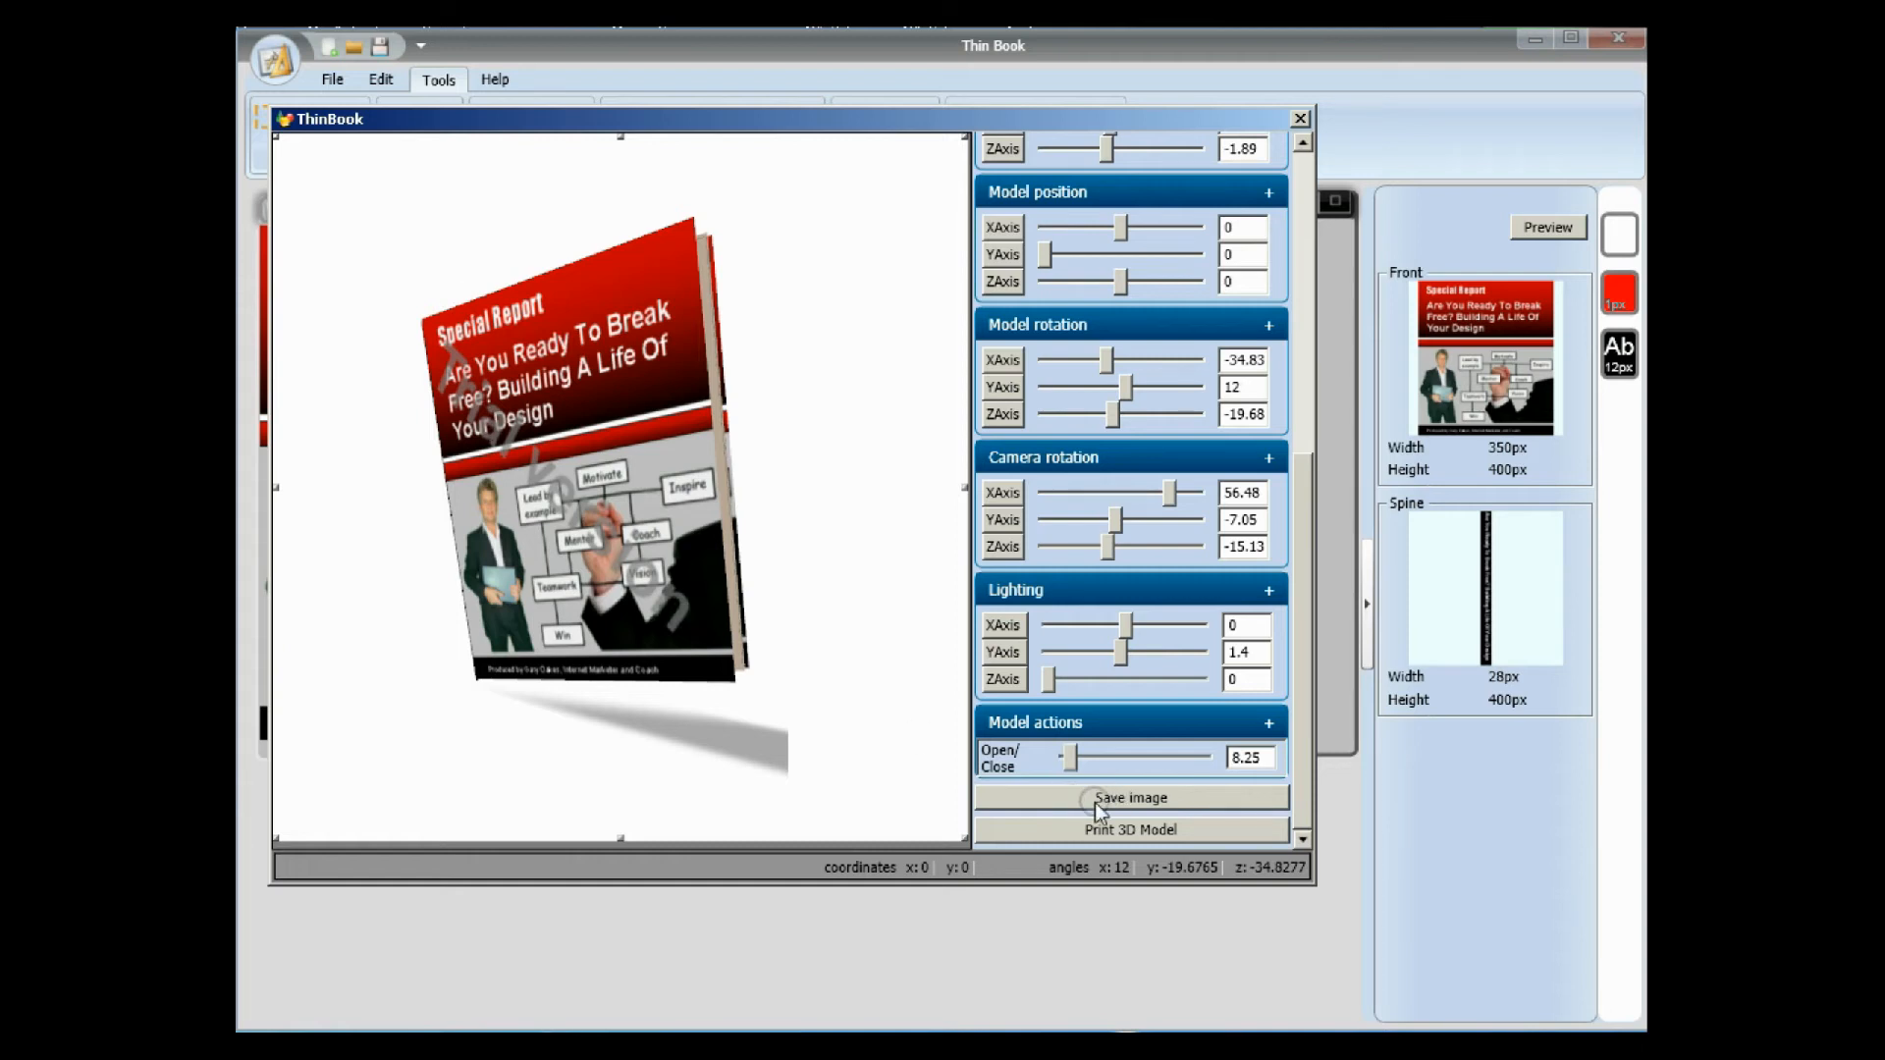
left_click(1133, 798)
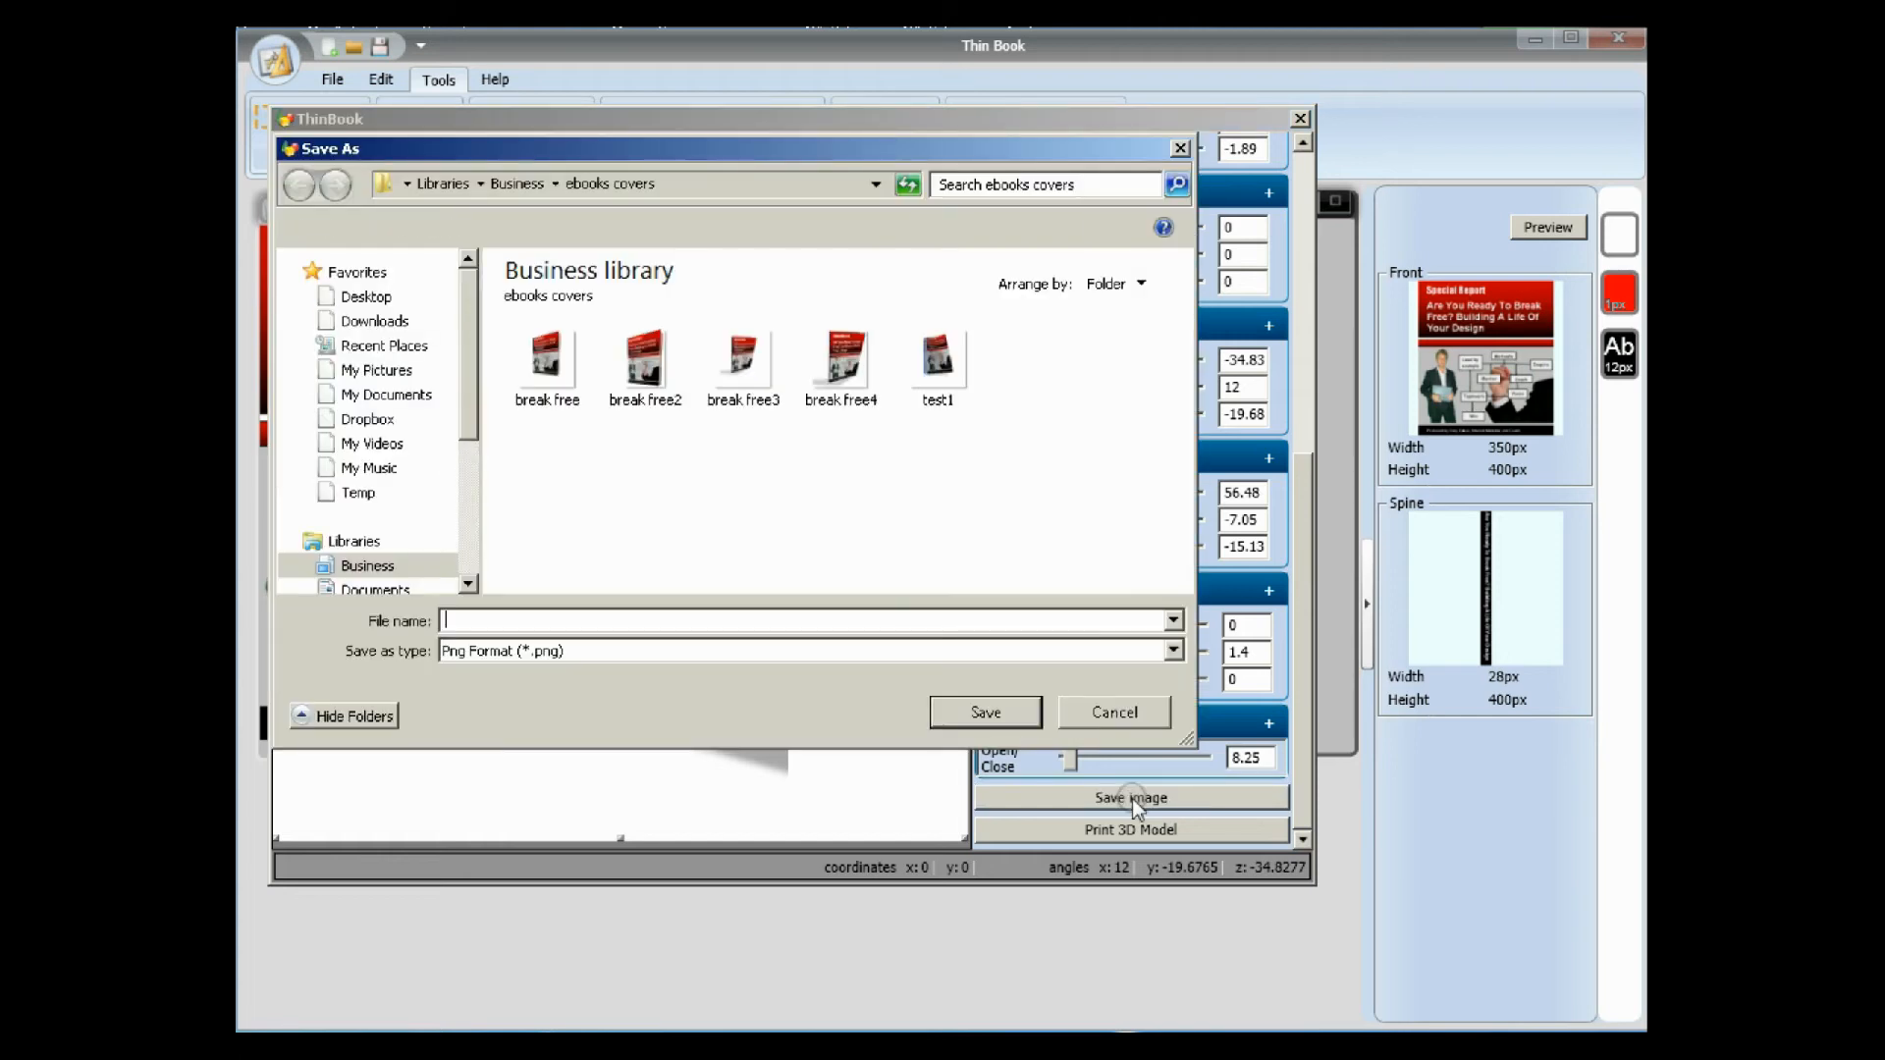
left_click(482, 627)
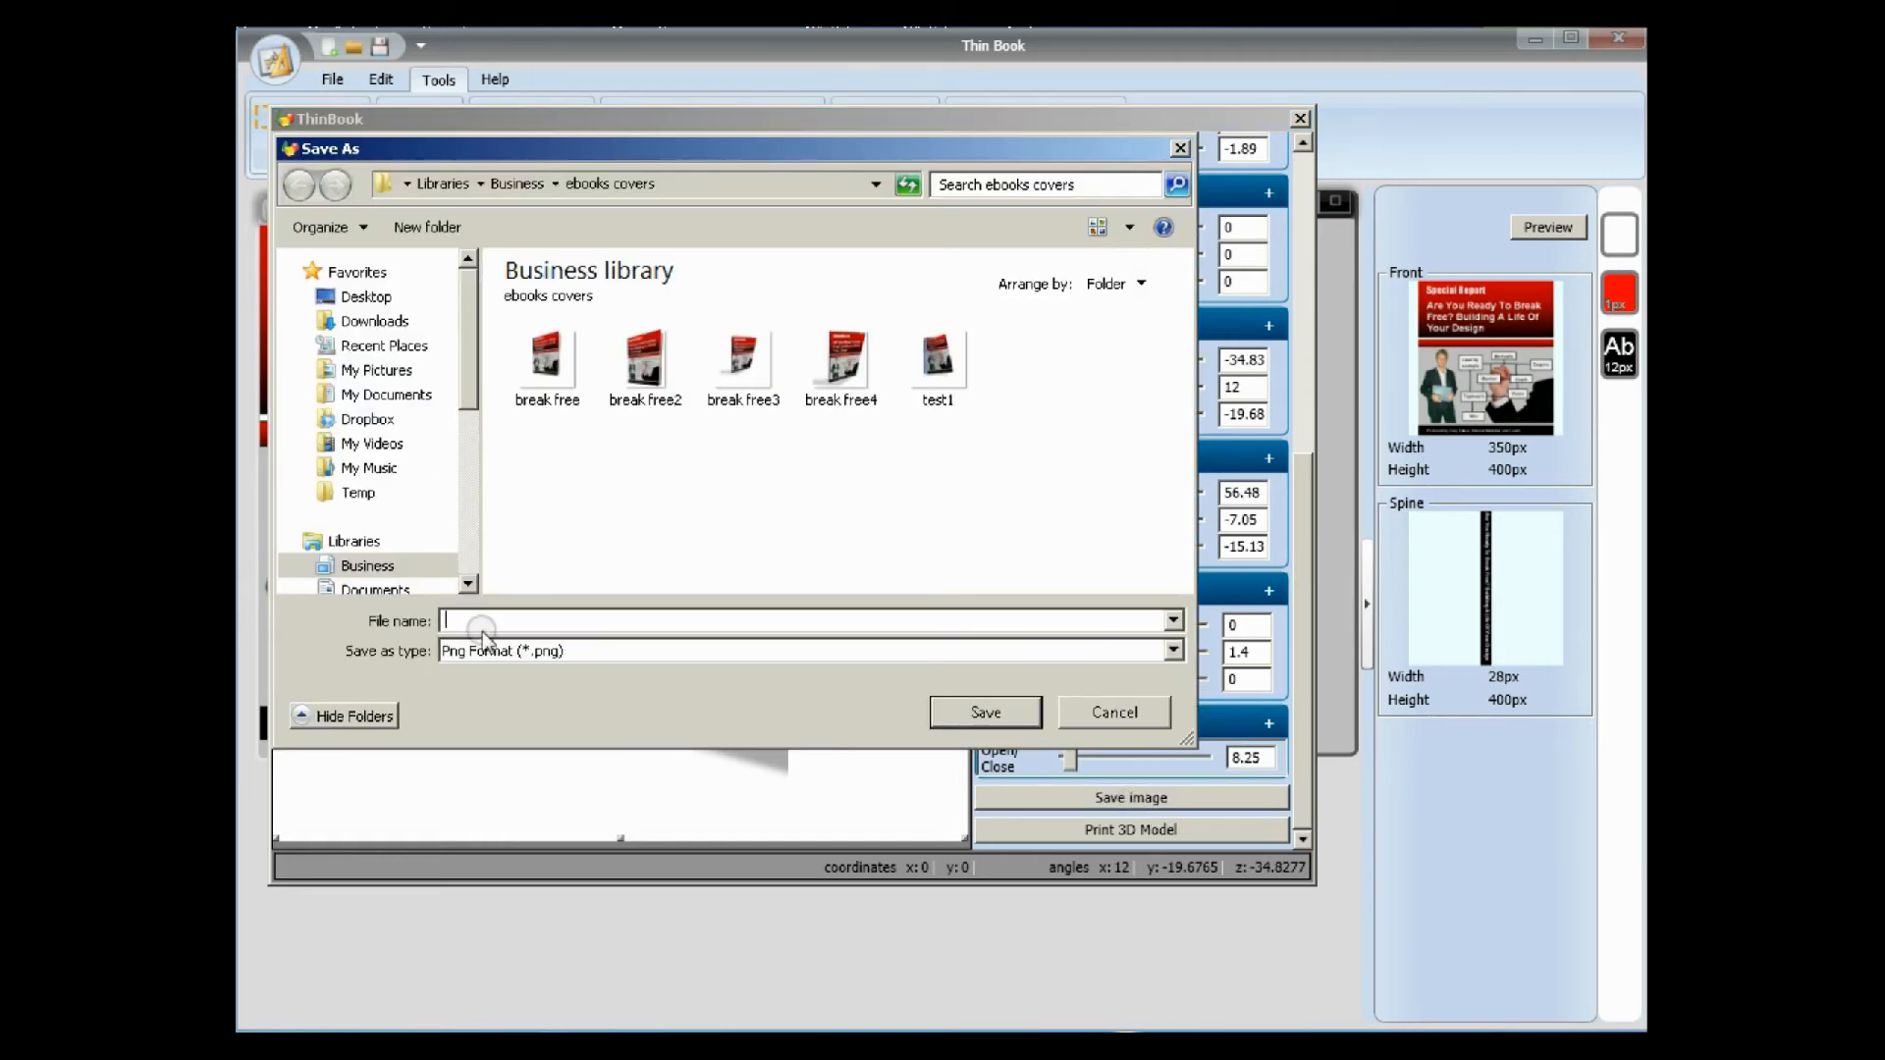
type("test2")
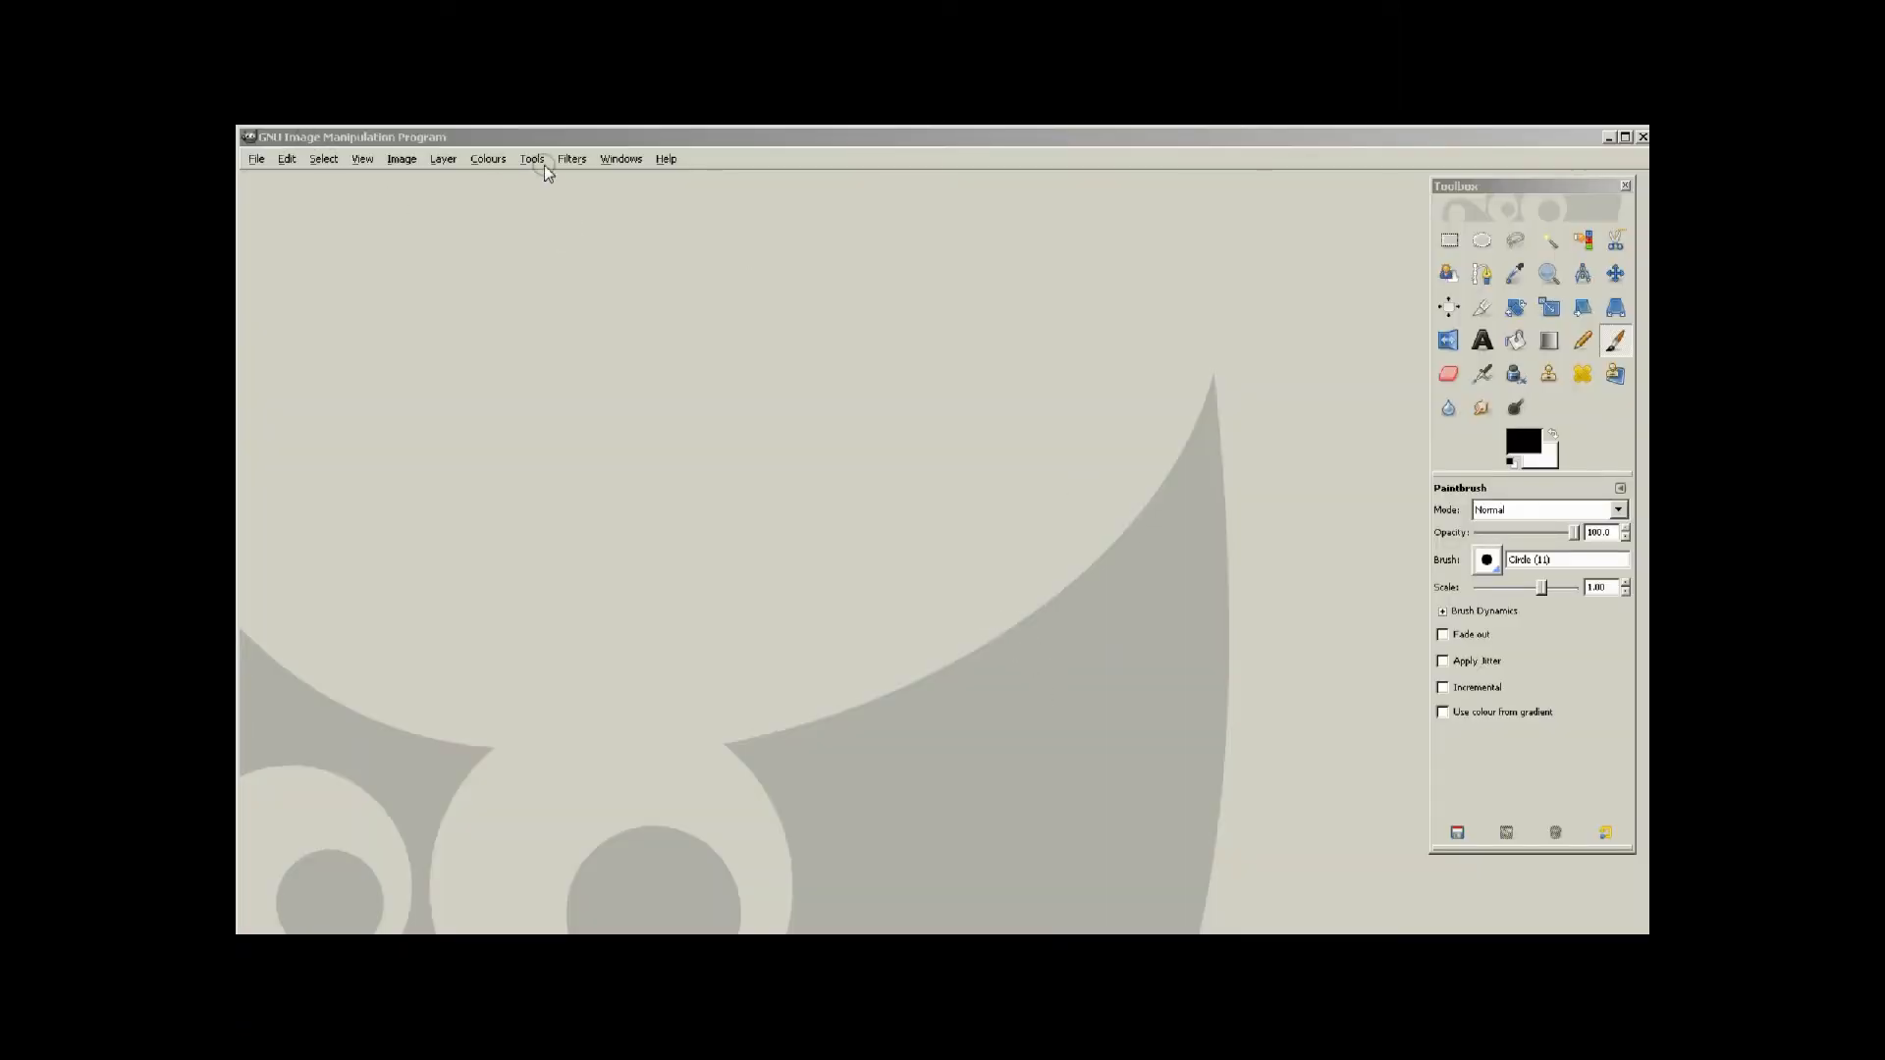
Switch to GIMP and open tutorial image1.png from the ebooks covers folder in Documents.
left_click(254, 159)
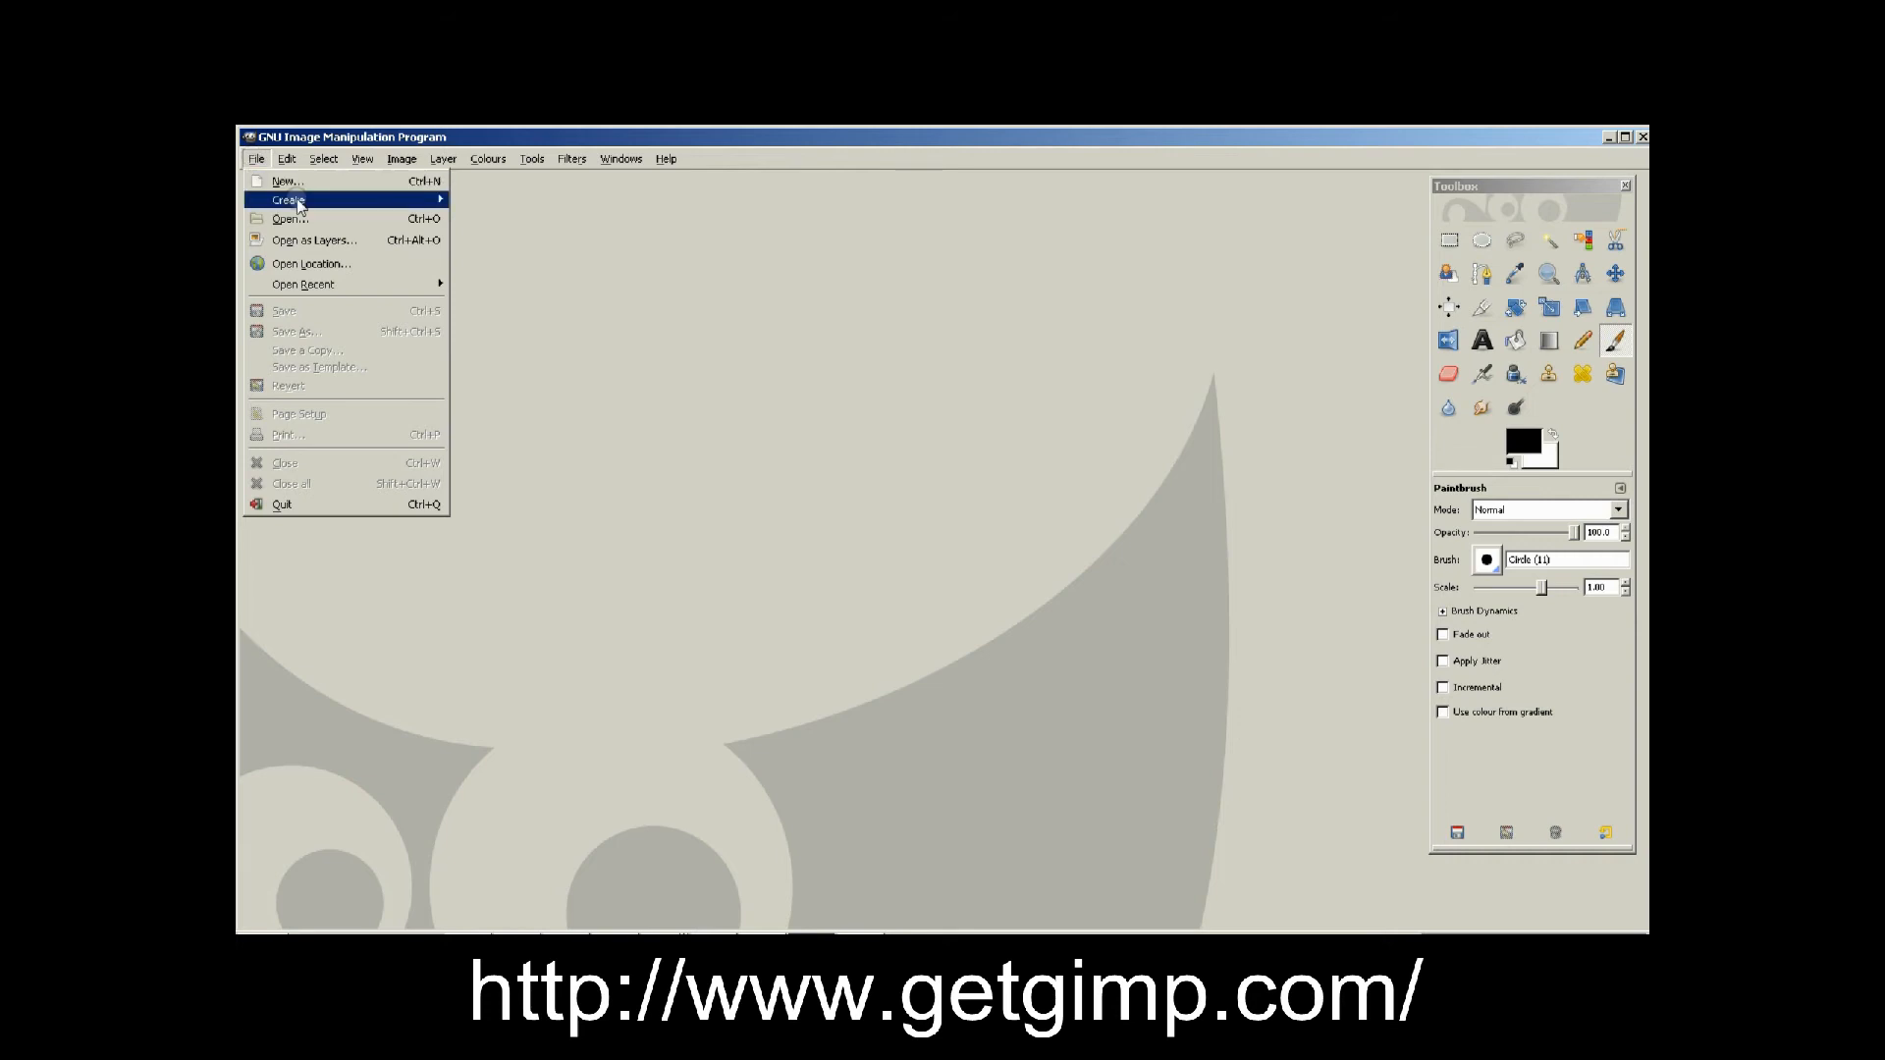
mouse_move(300, 203)
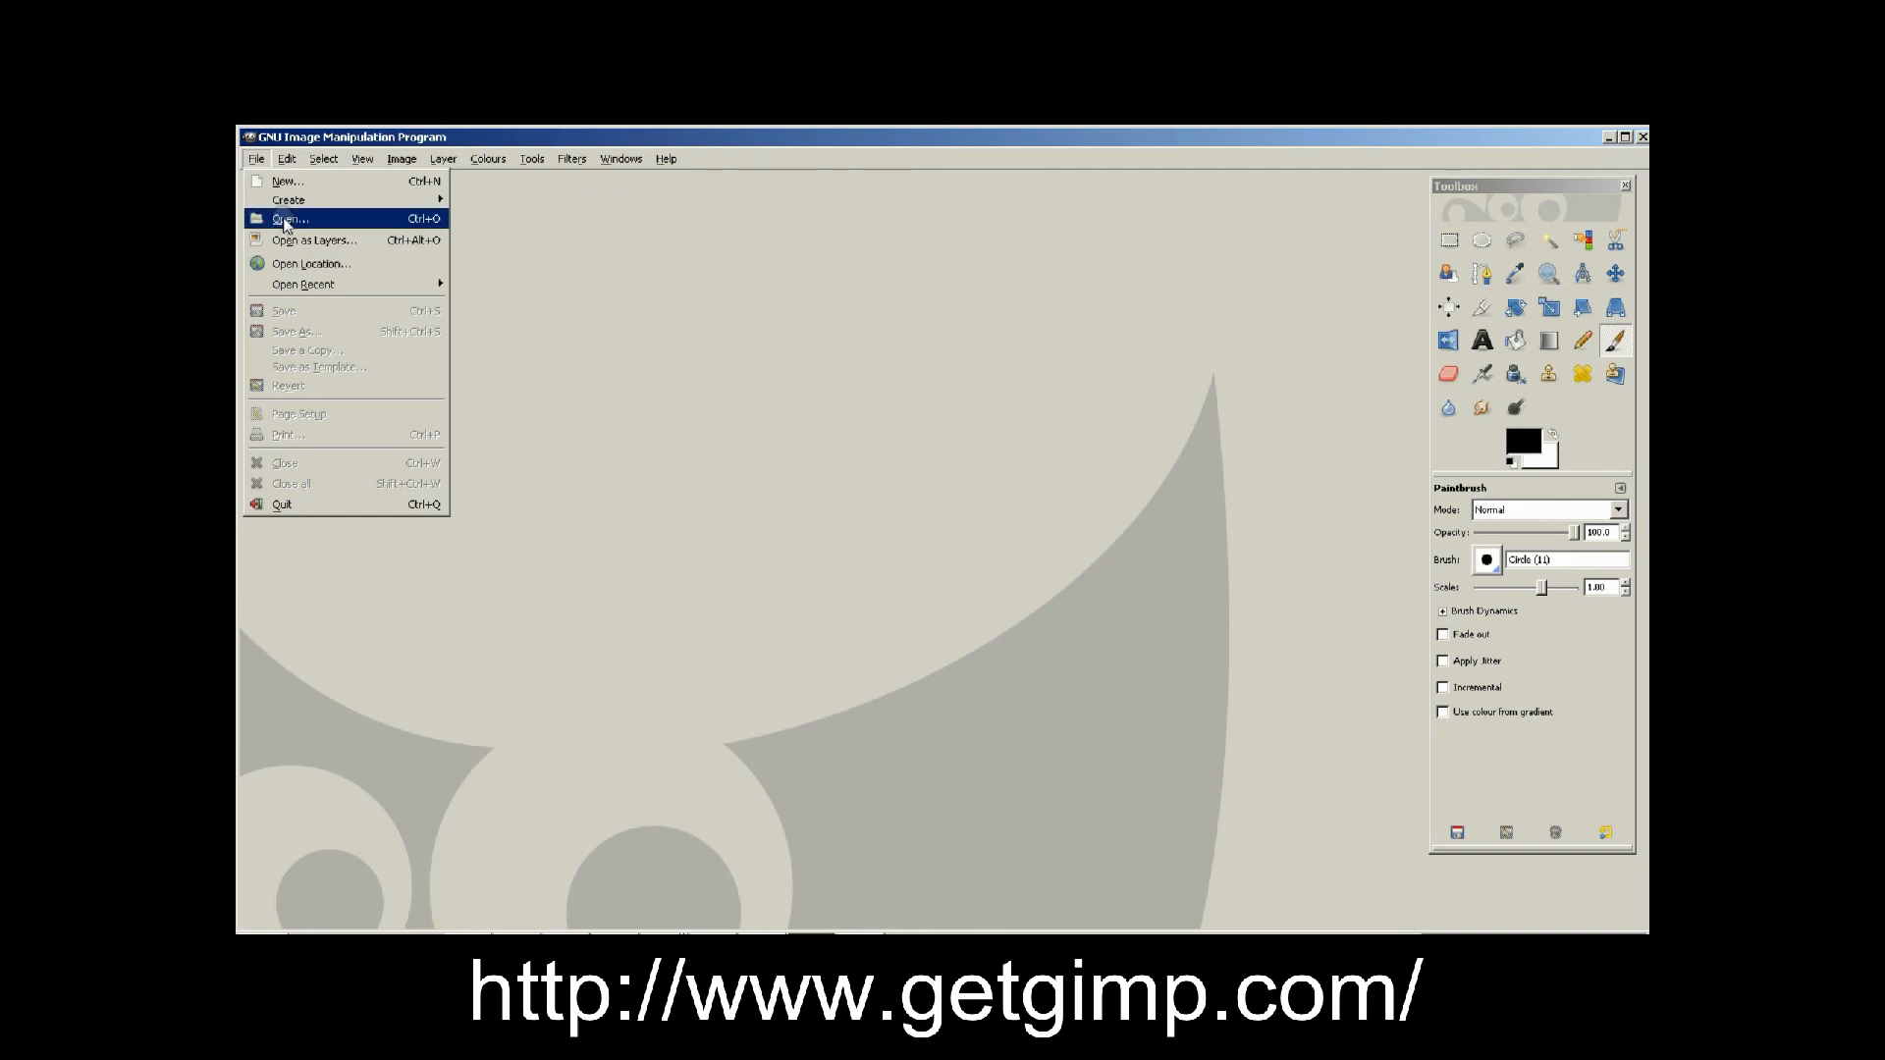
left_click(285, 222)
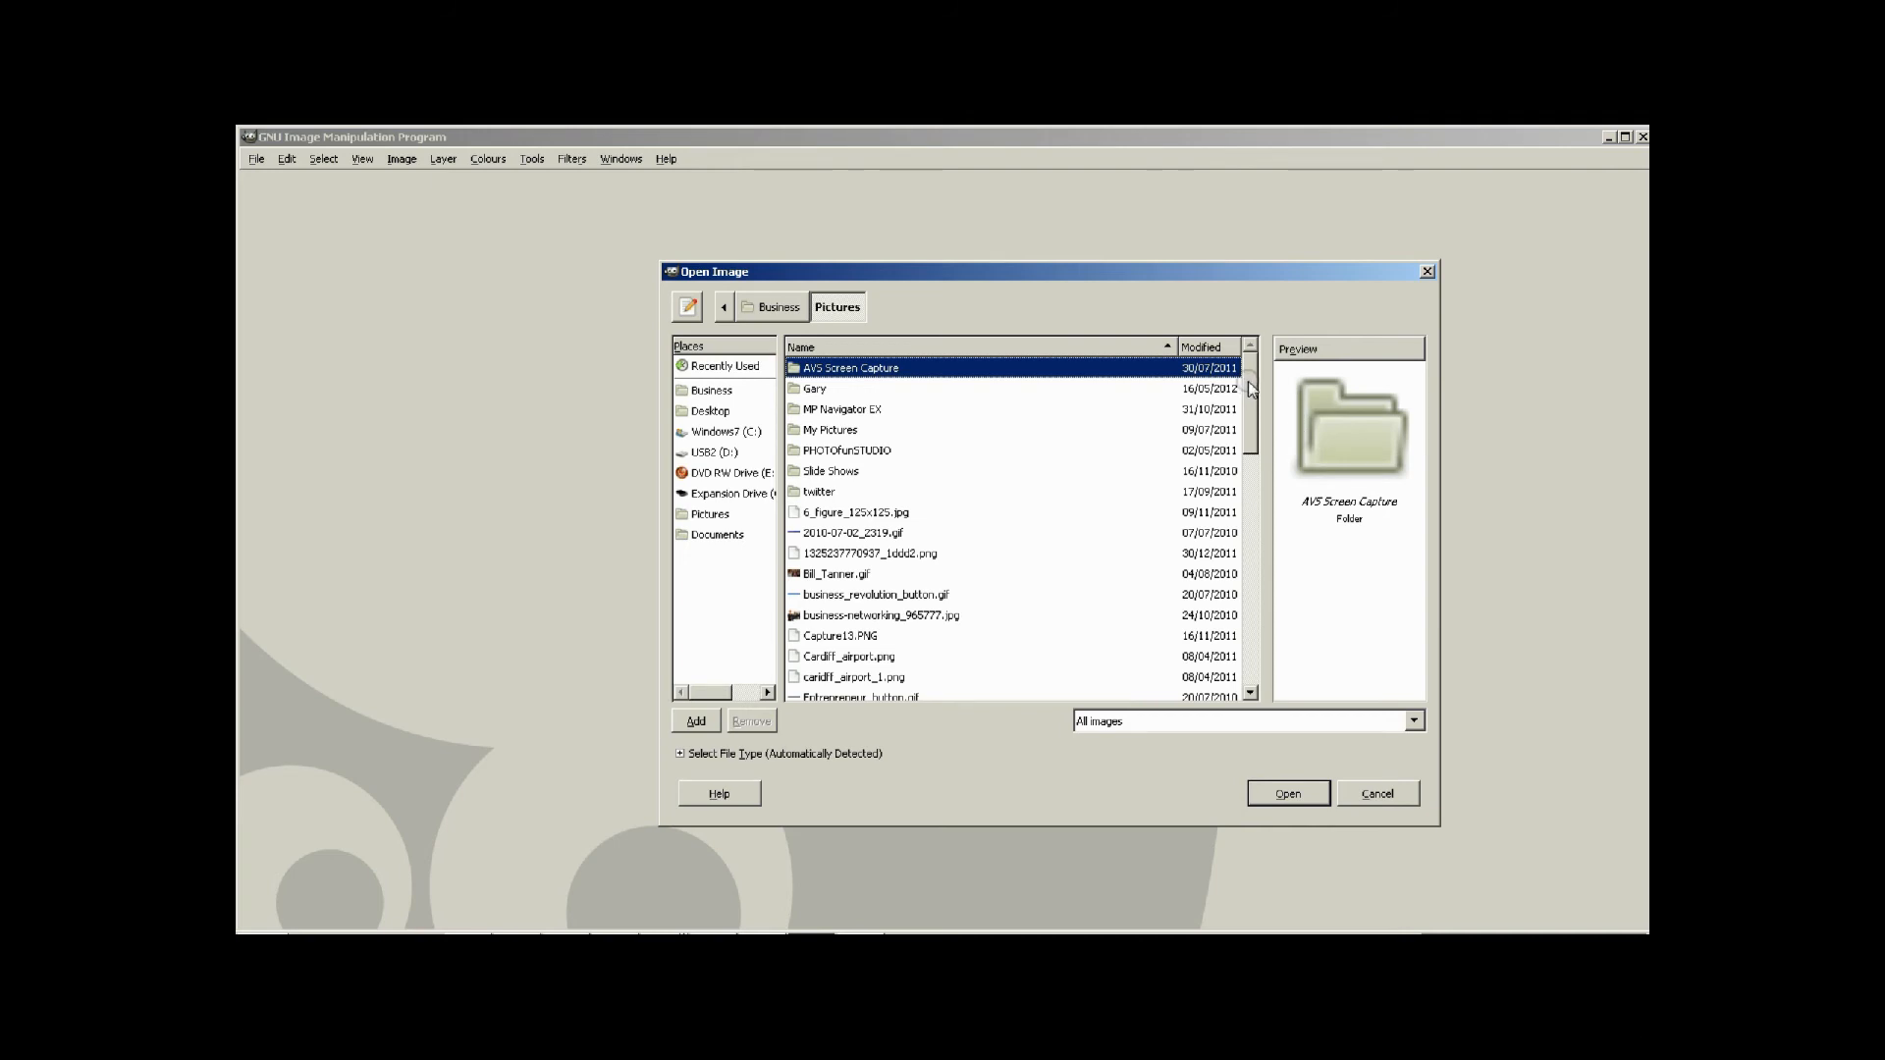
scroll(1251, 386, "down", 2)
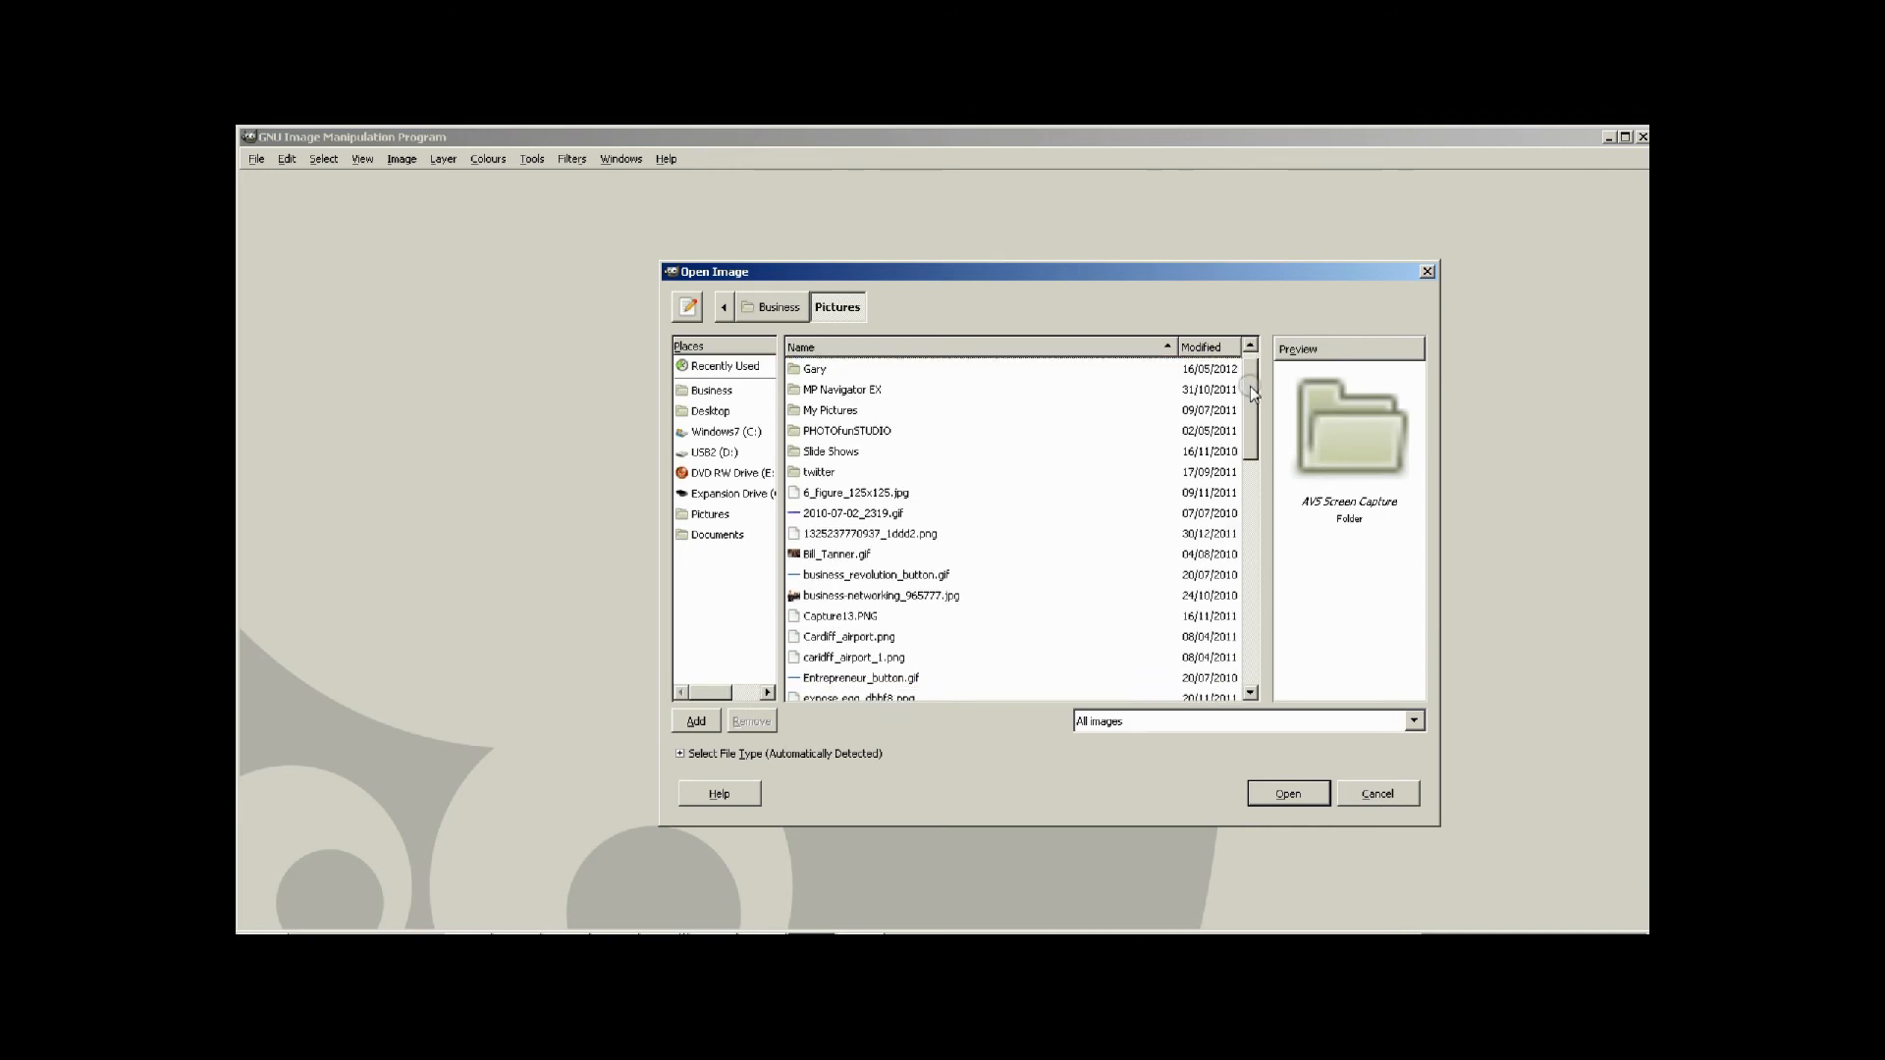
left_click(713, 393)
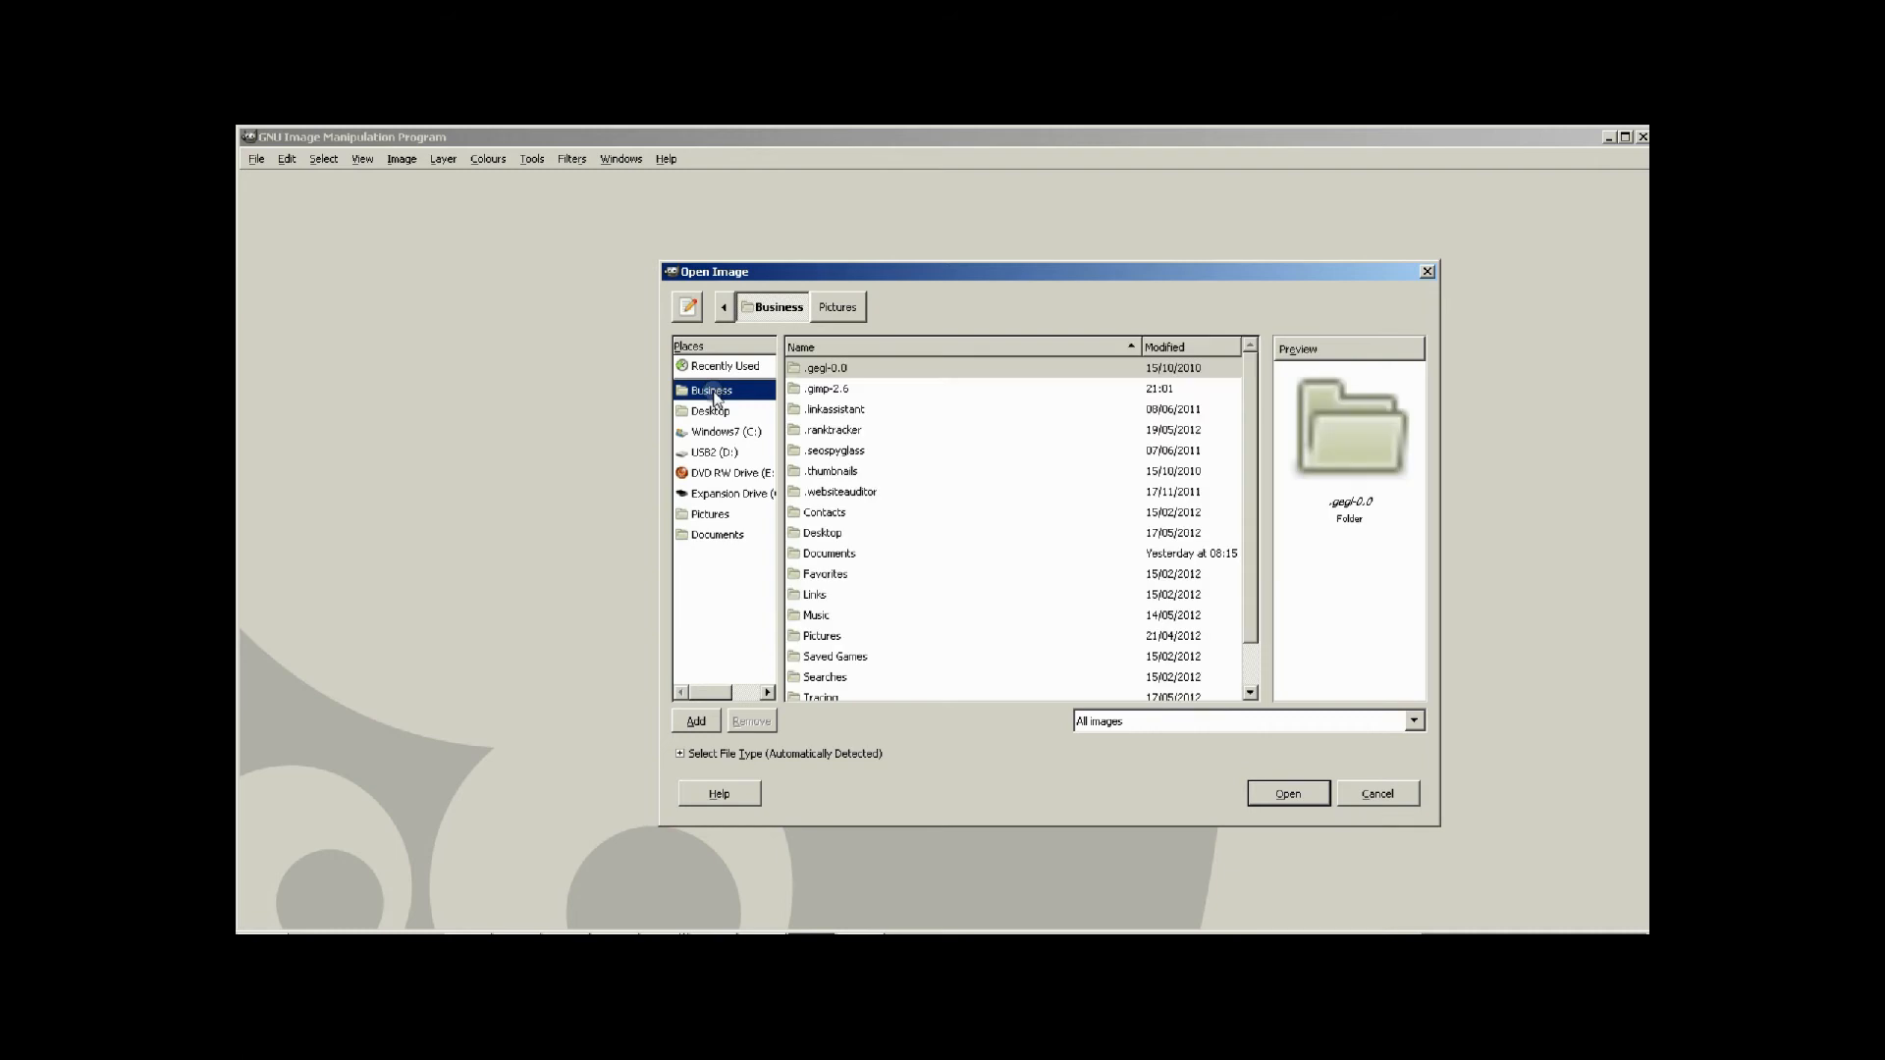
scroll(1250, 445, "down", 2)
scroll(1251, 447, "down", 1)
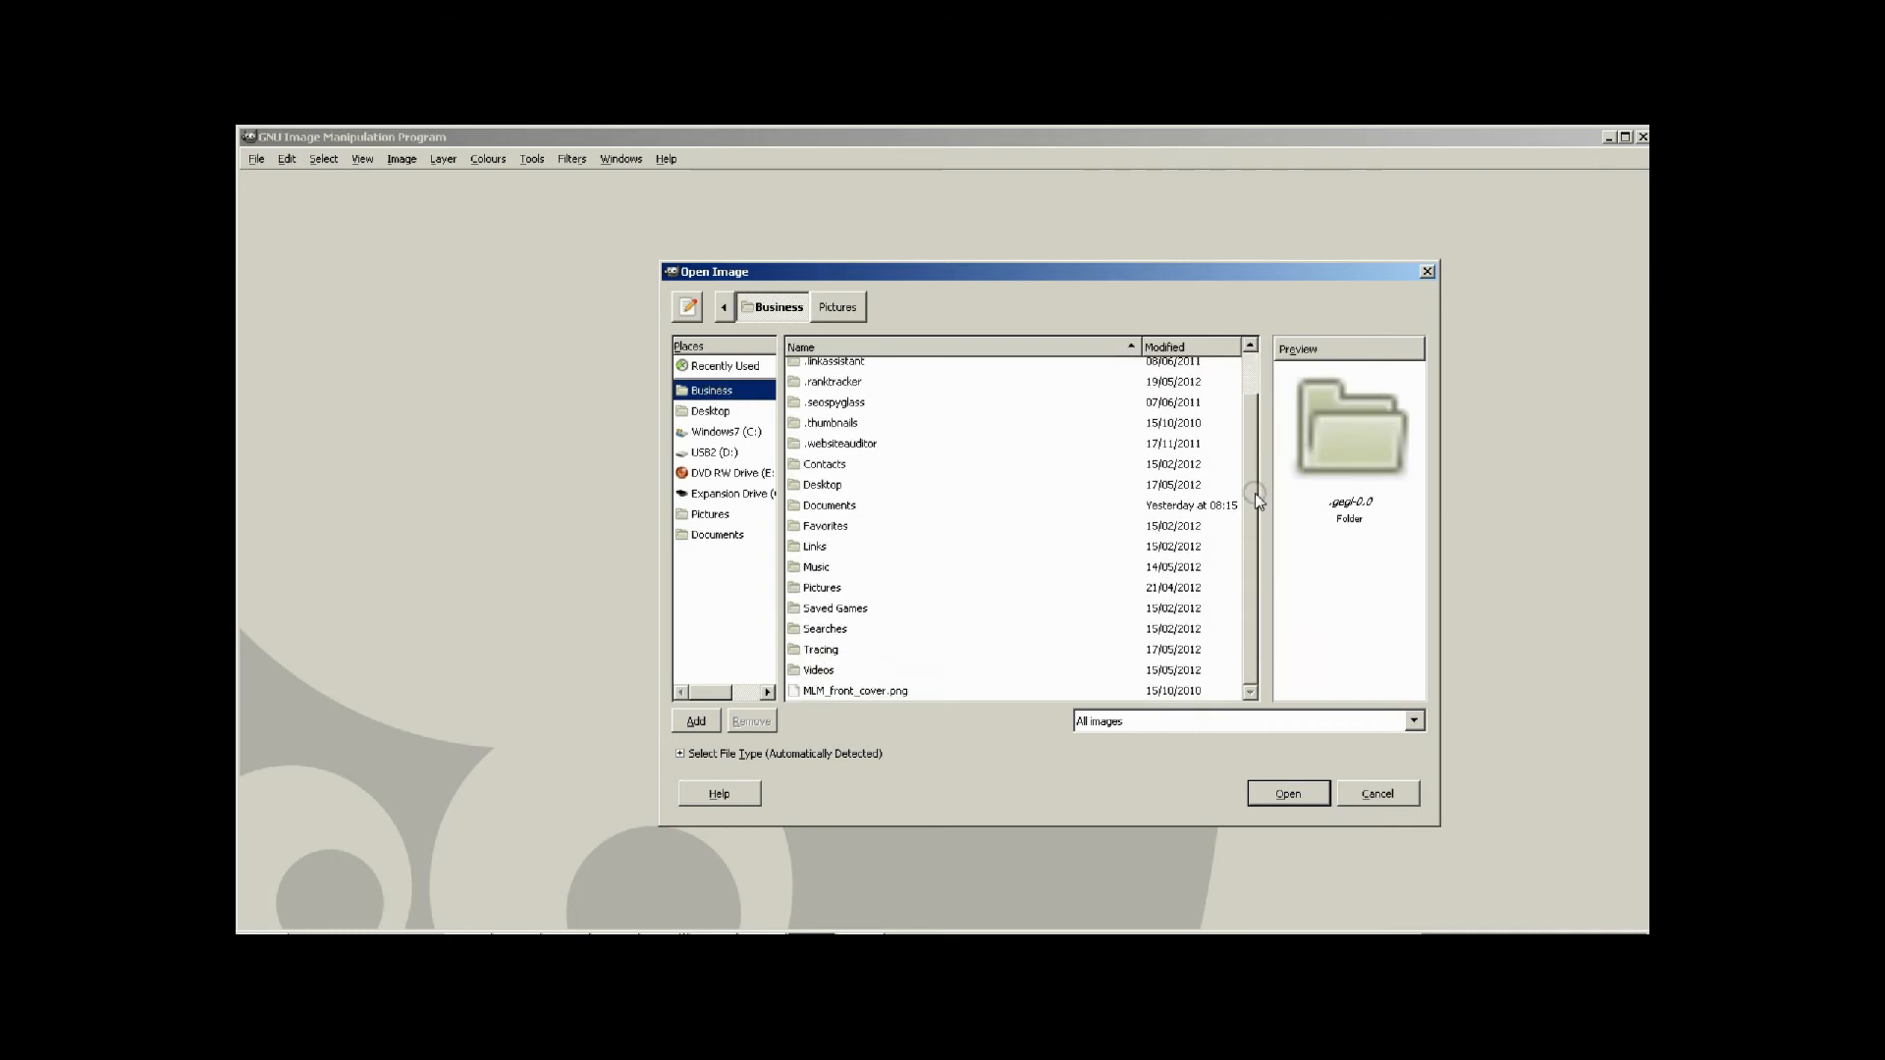
double_click(829, 507)
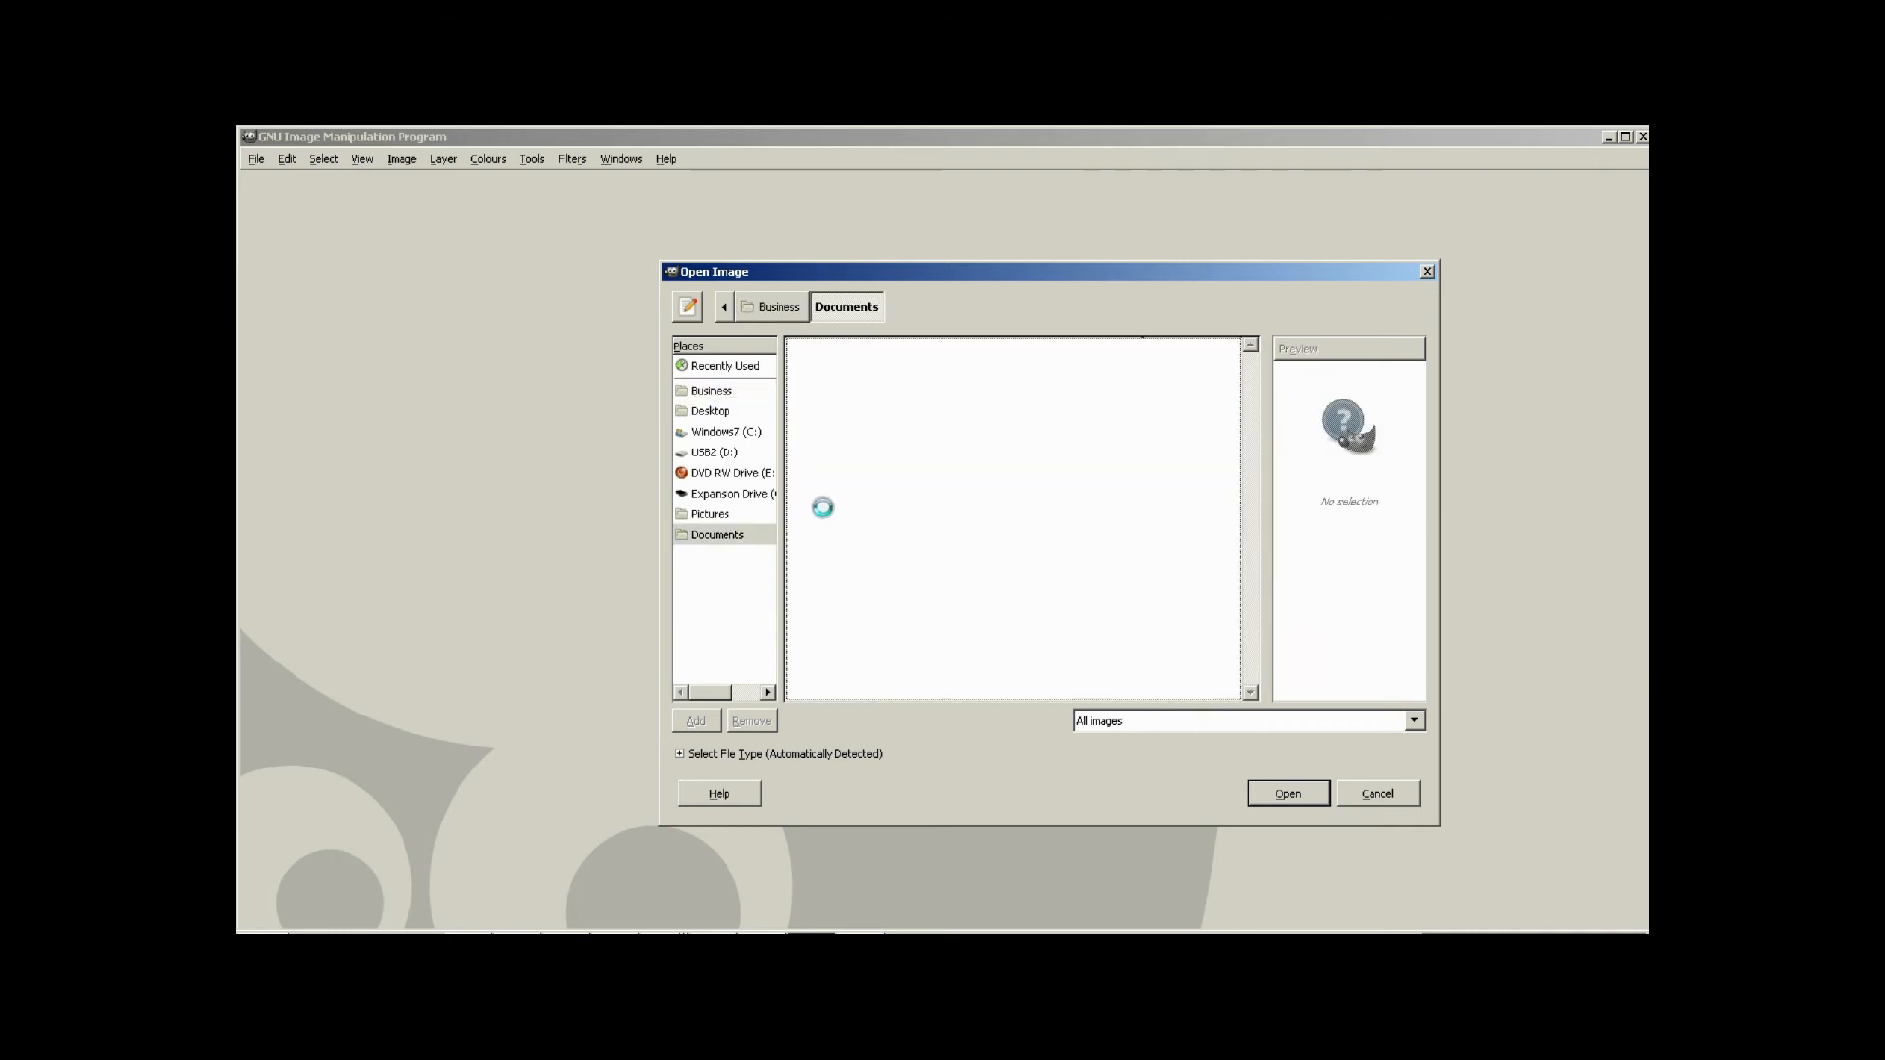
scroll(1246, 402, "down", 3)
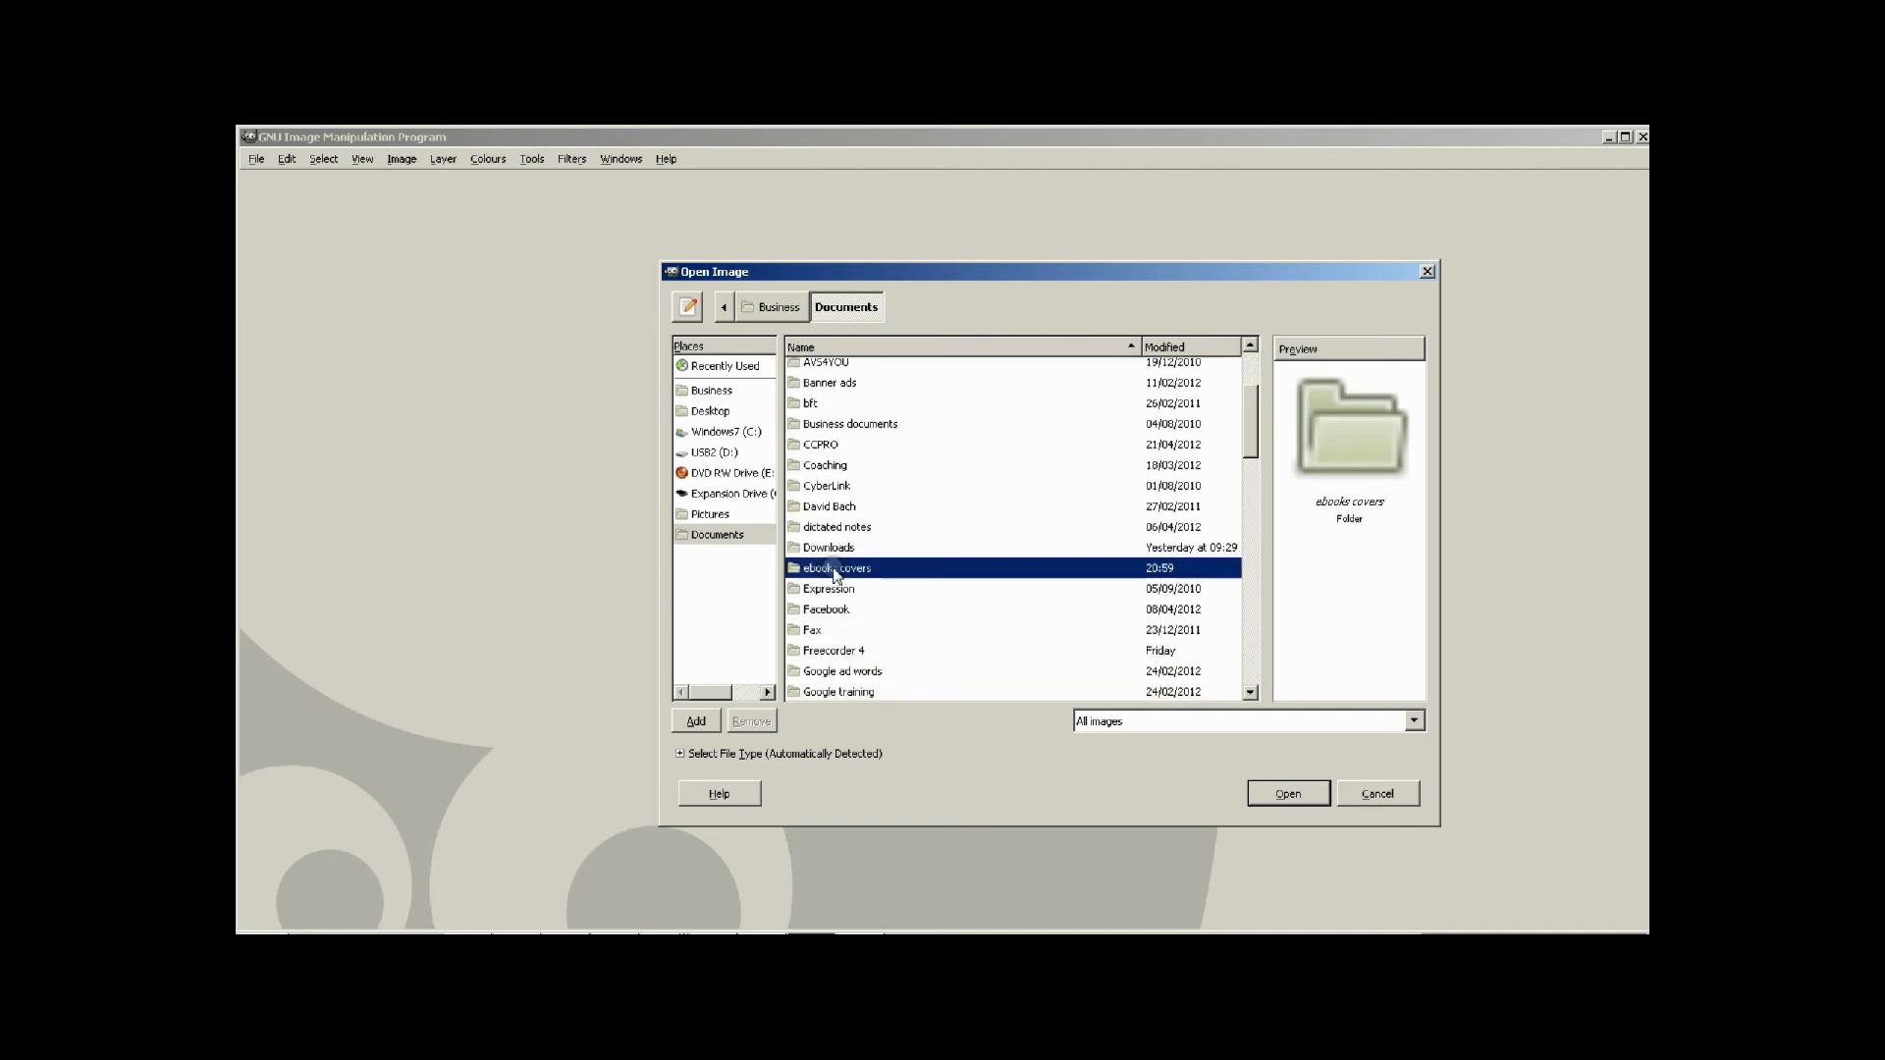
double_click(829, 567)
left_click(837, 494)
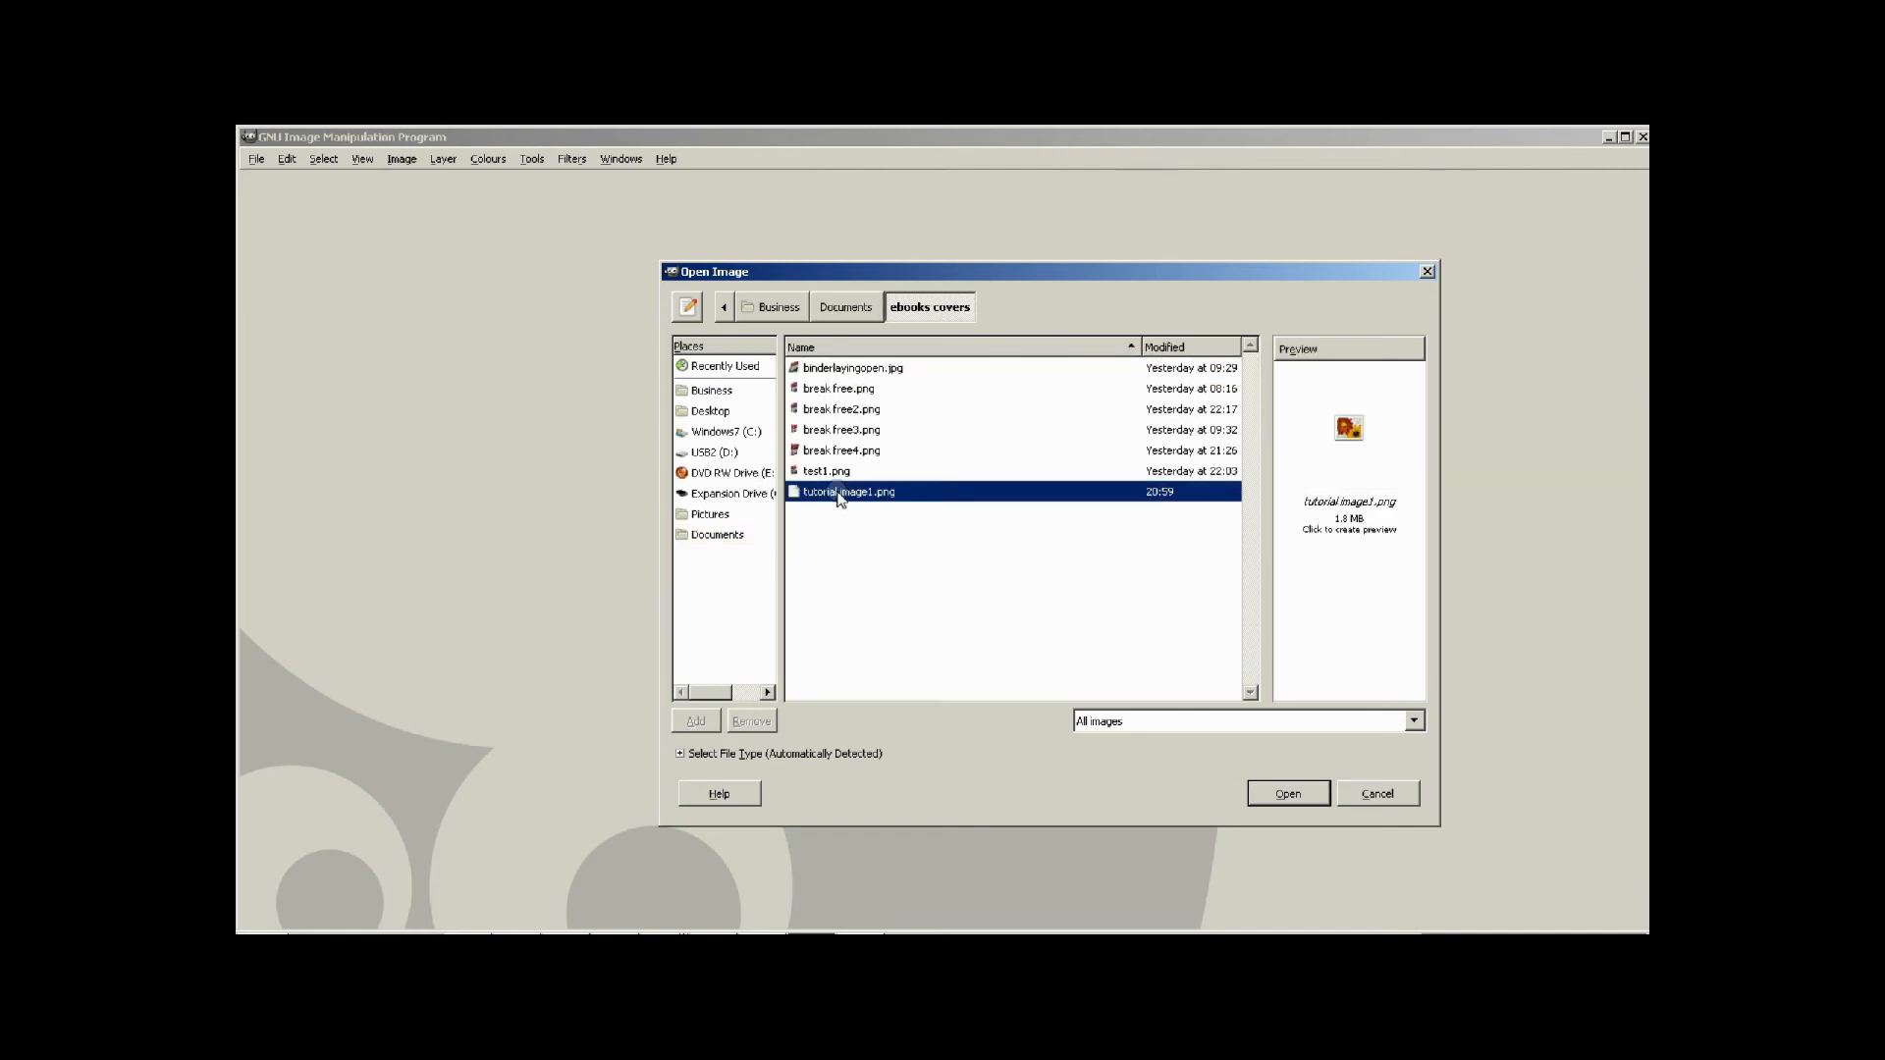
left_click(1292, 793)
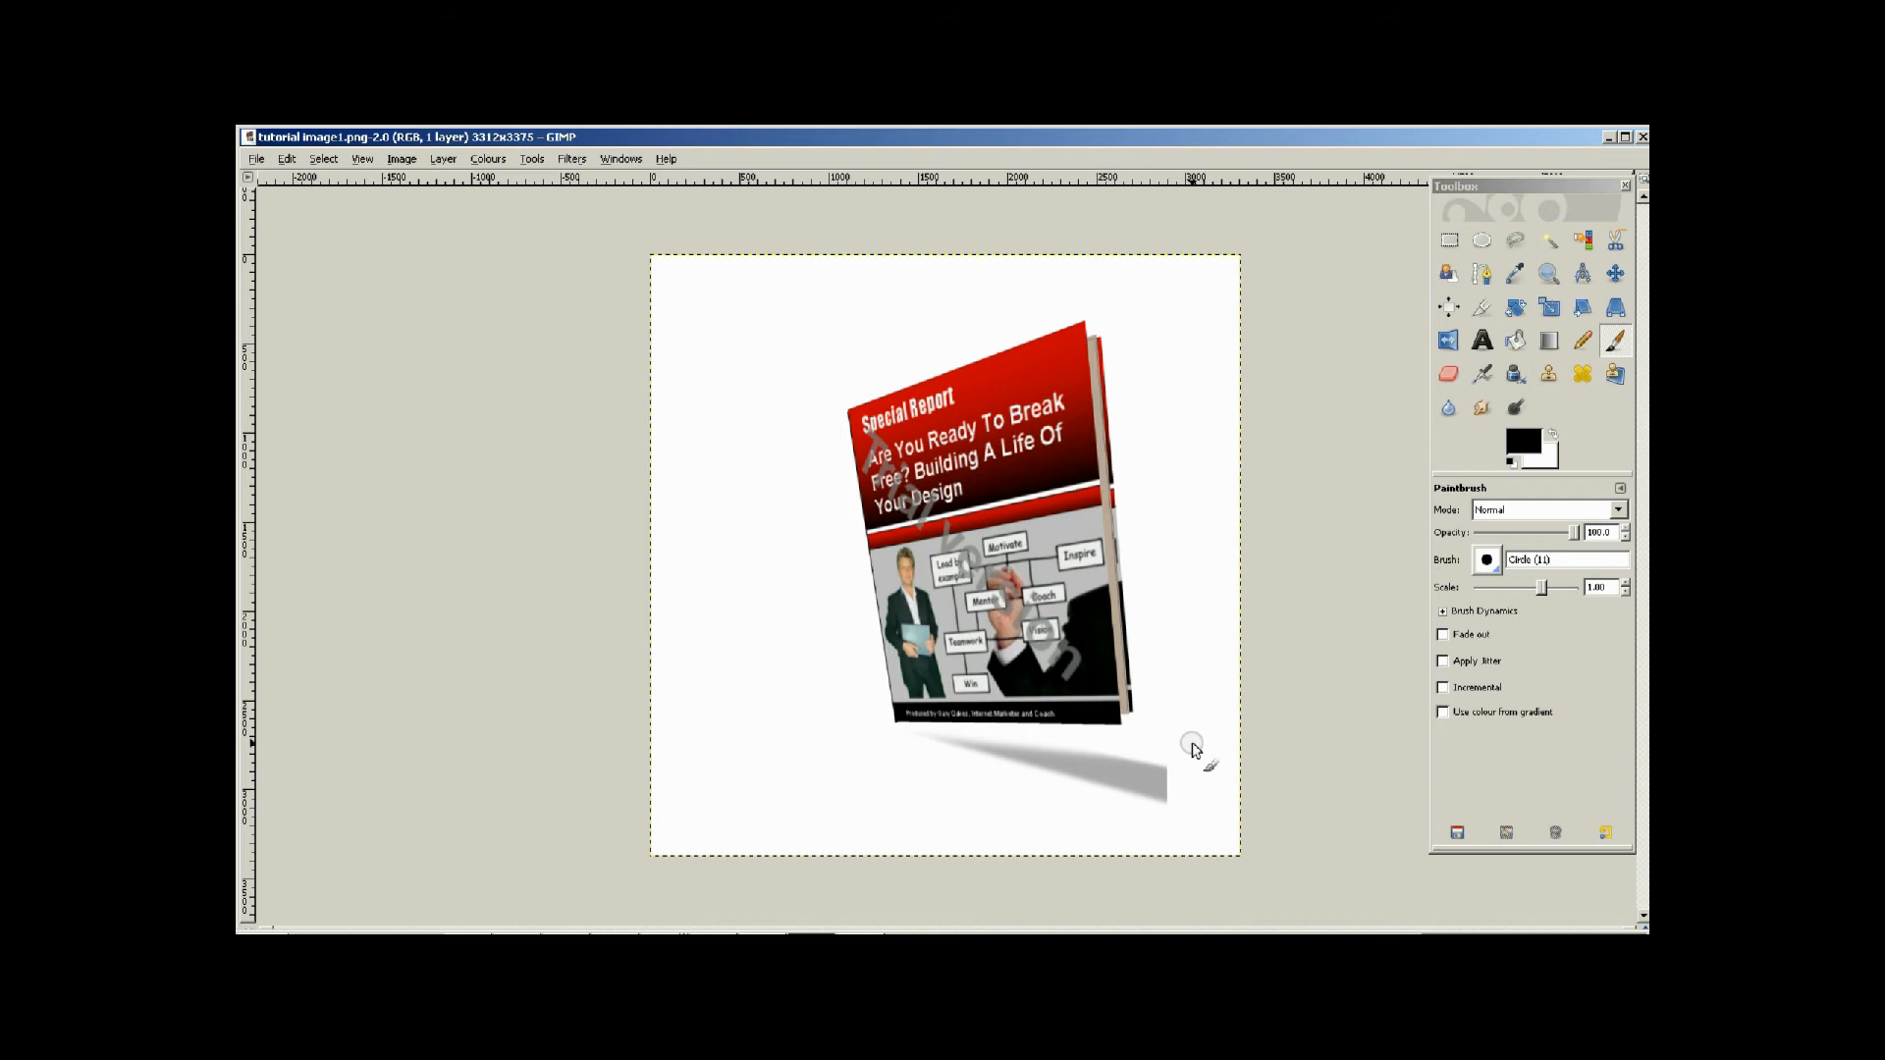
Move the GIMP image window aside to uncover the desktop icons.
left_click(1626, 139)
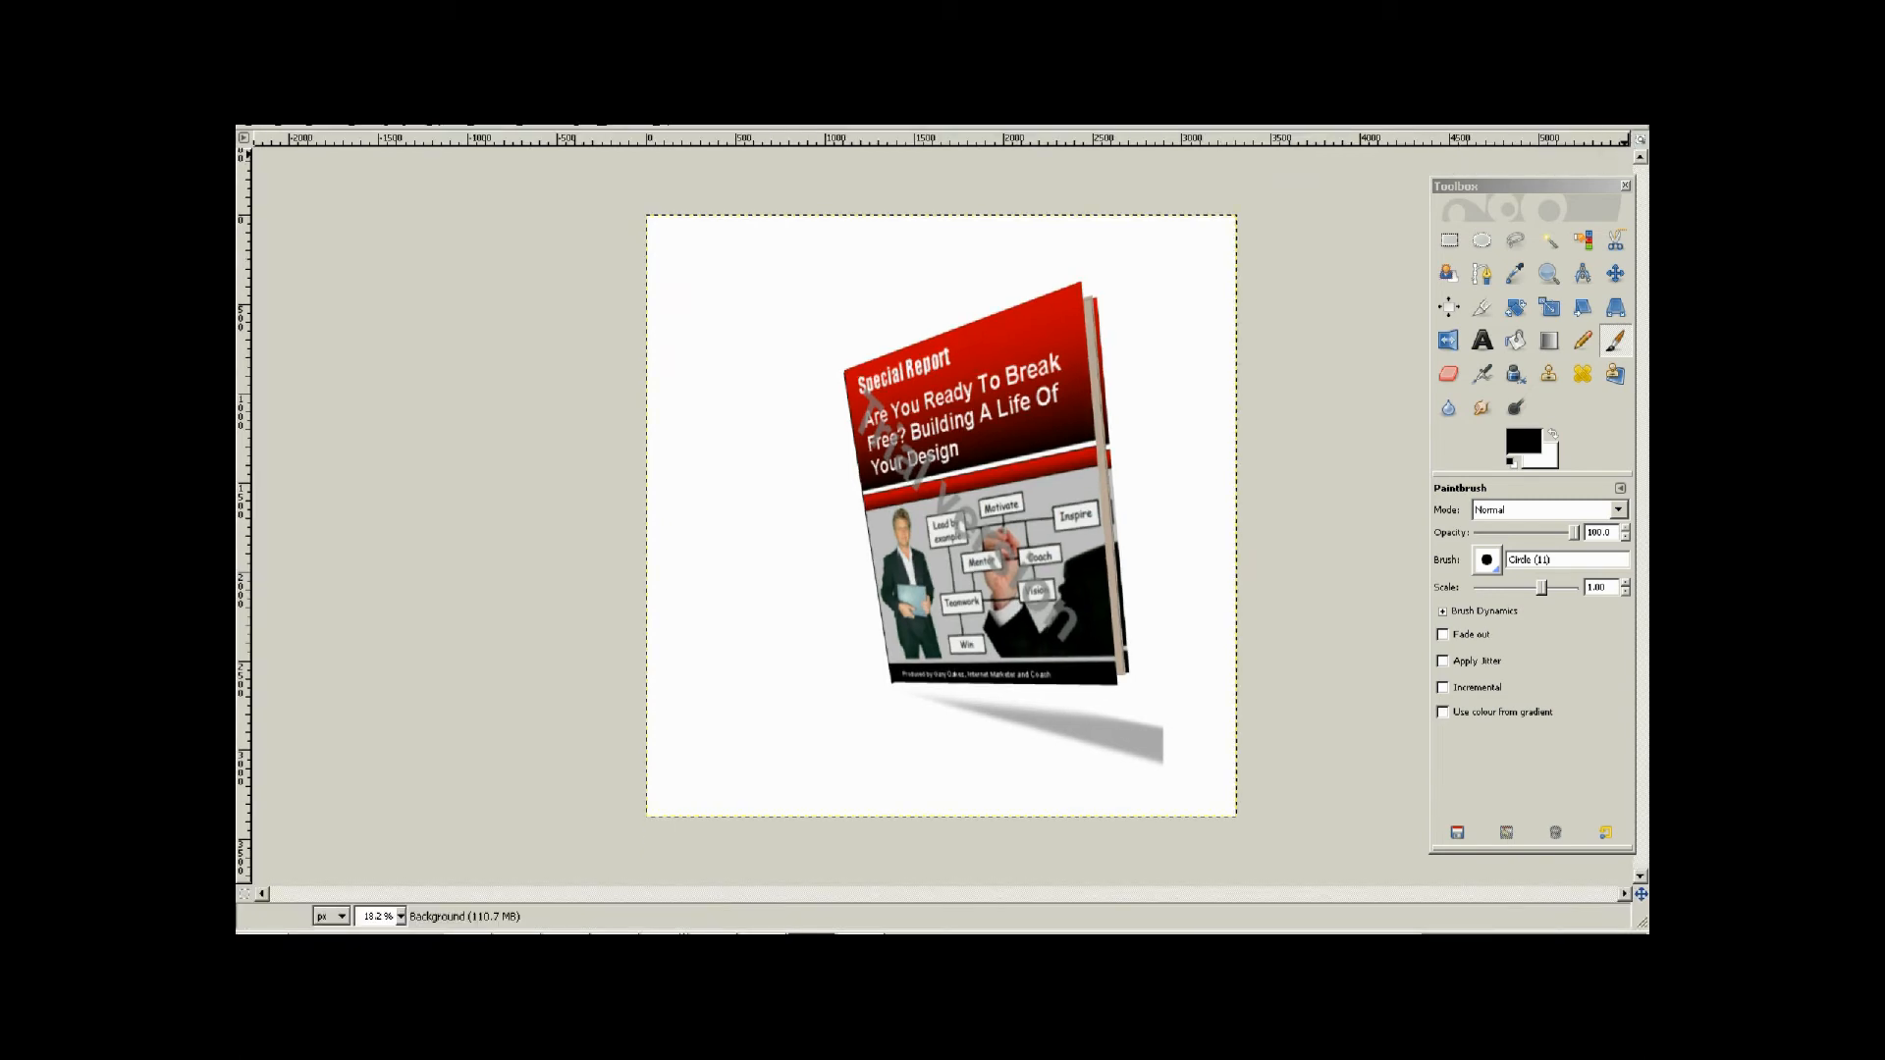
left_click(1622, 99)
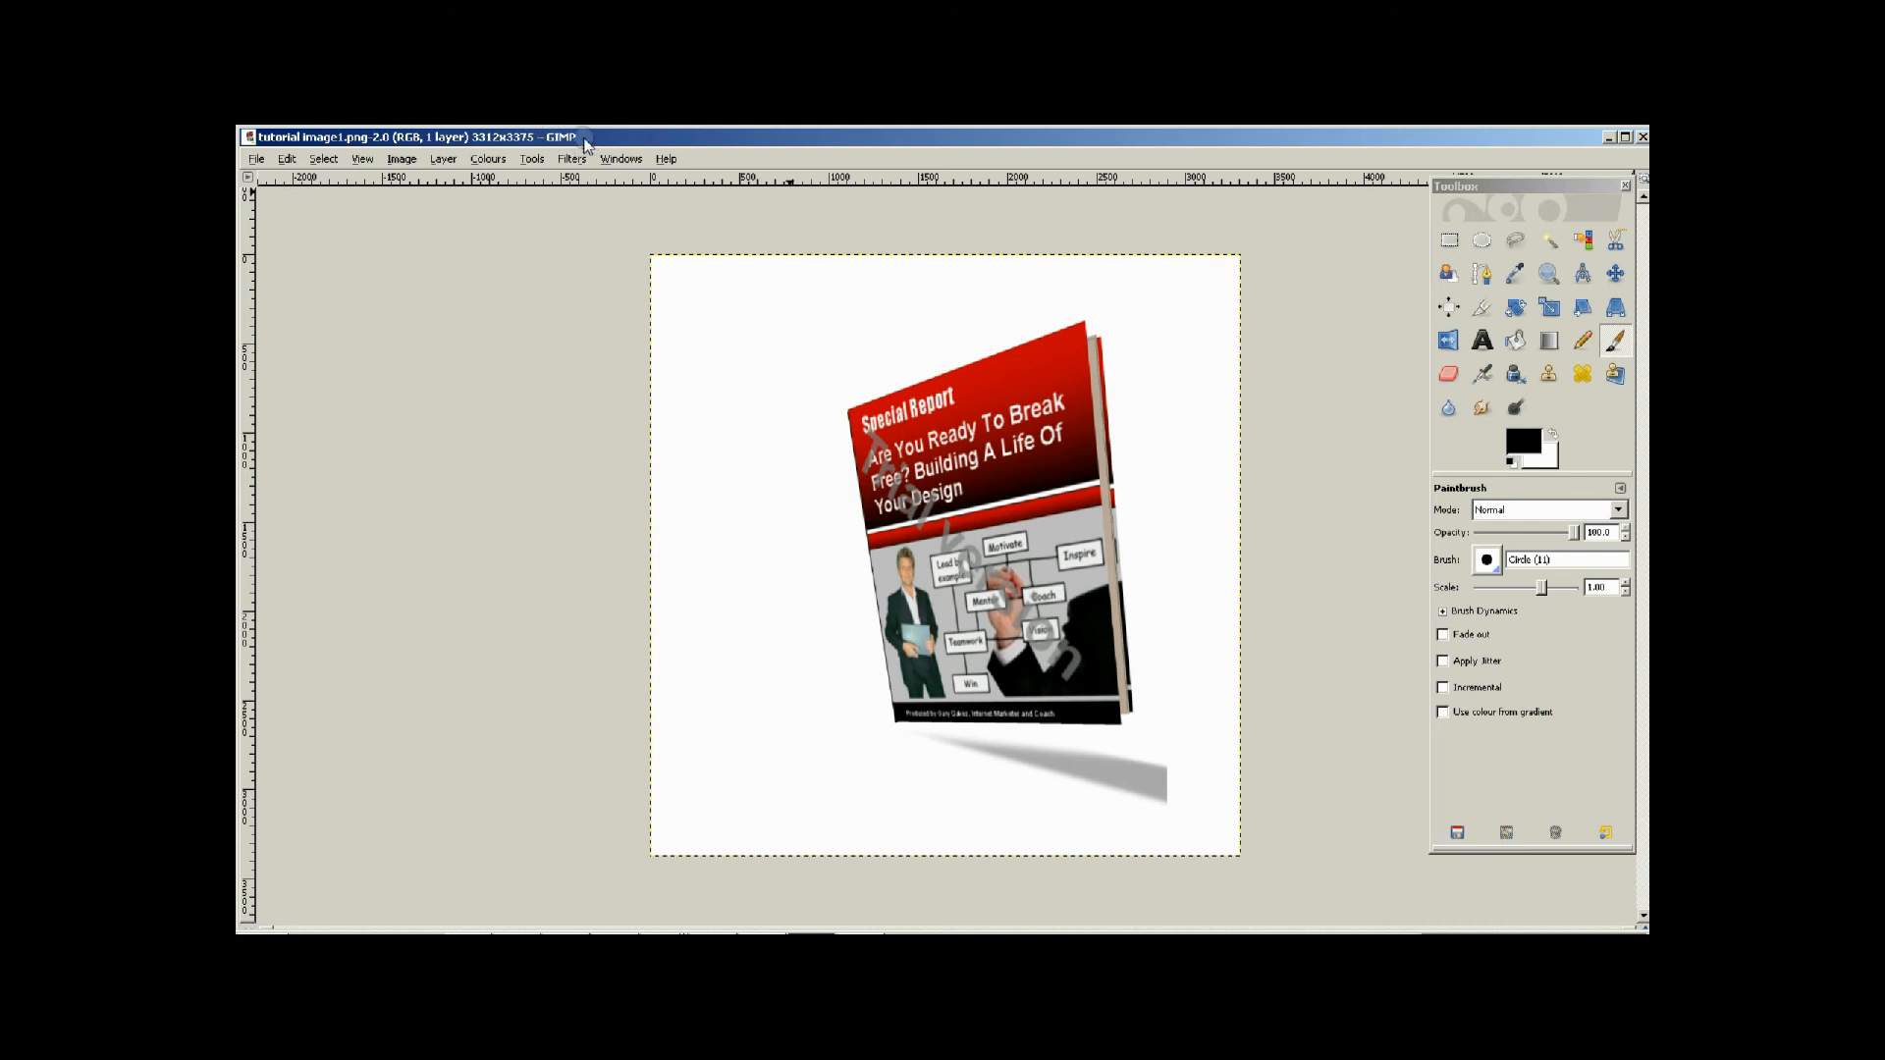
left_click_drag(458, 138, 783, 140)
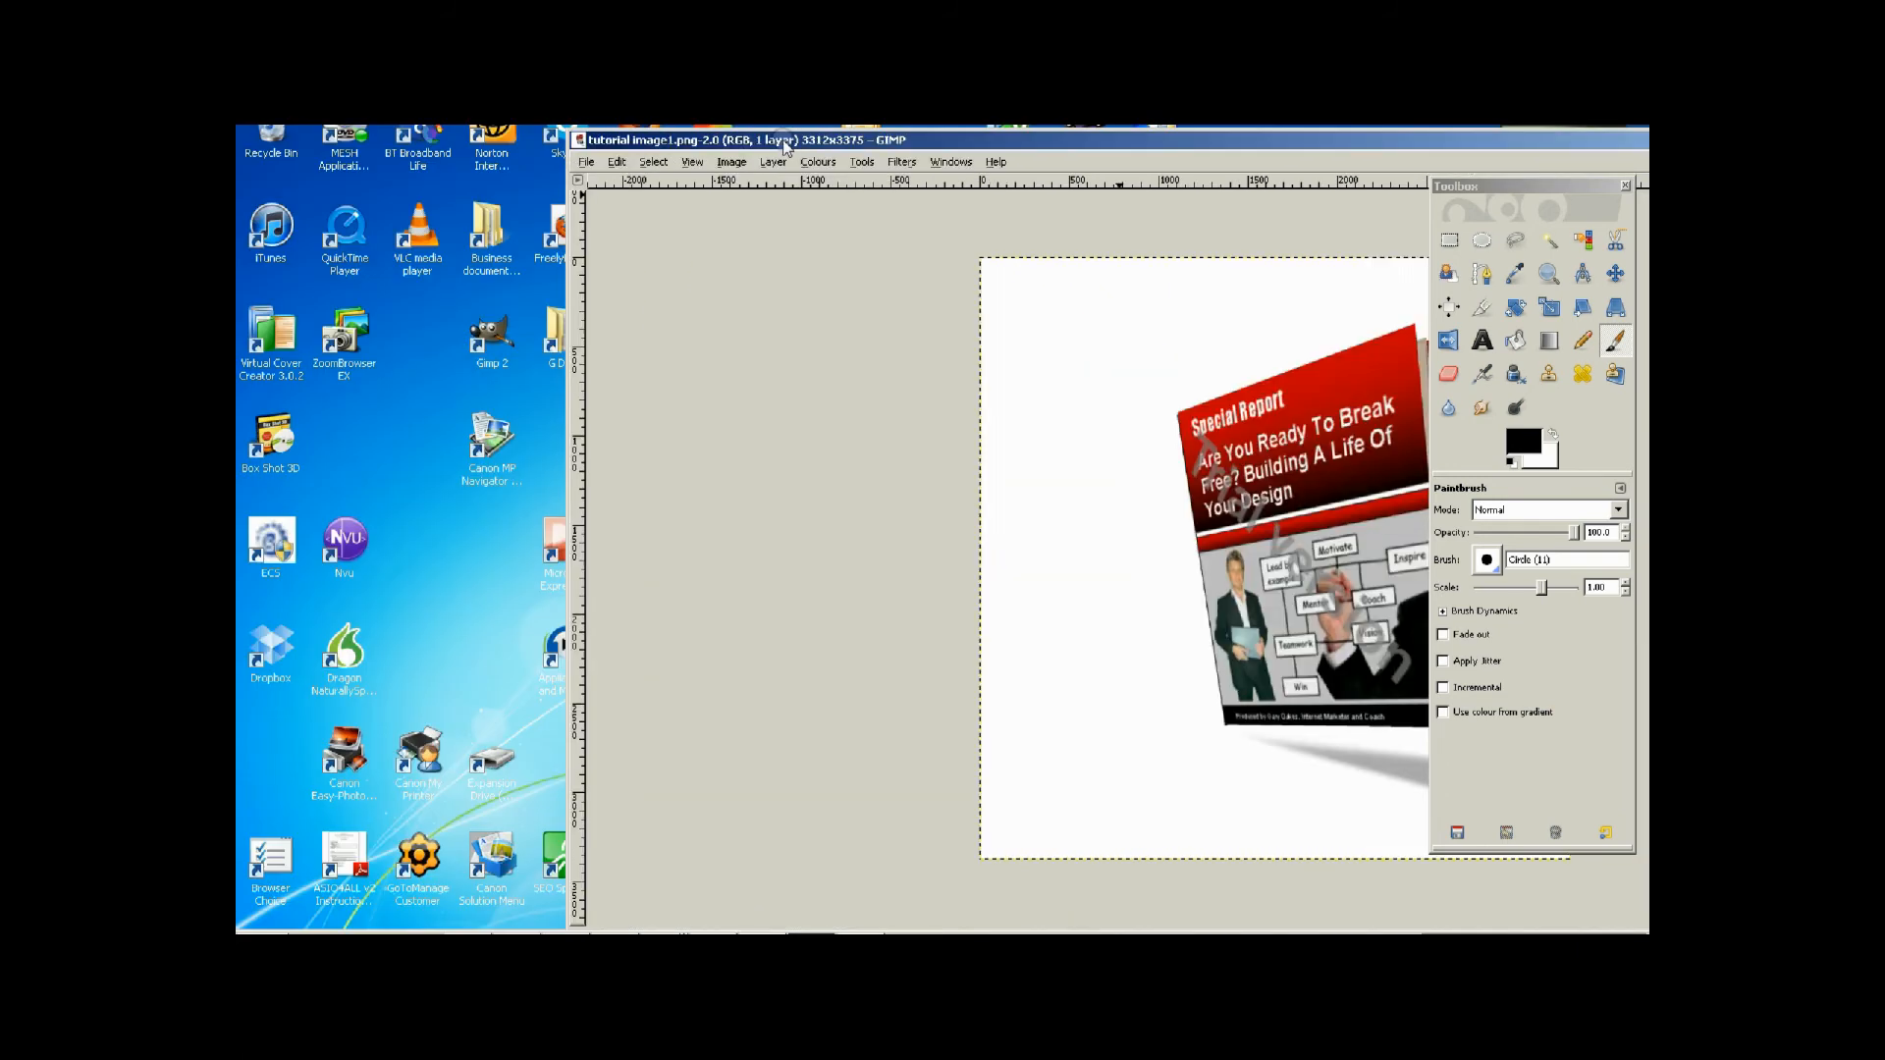
left_click(321, 934)
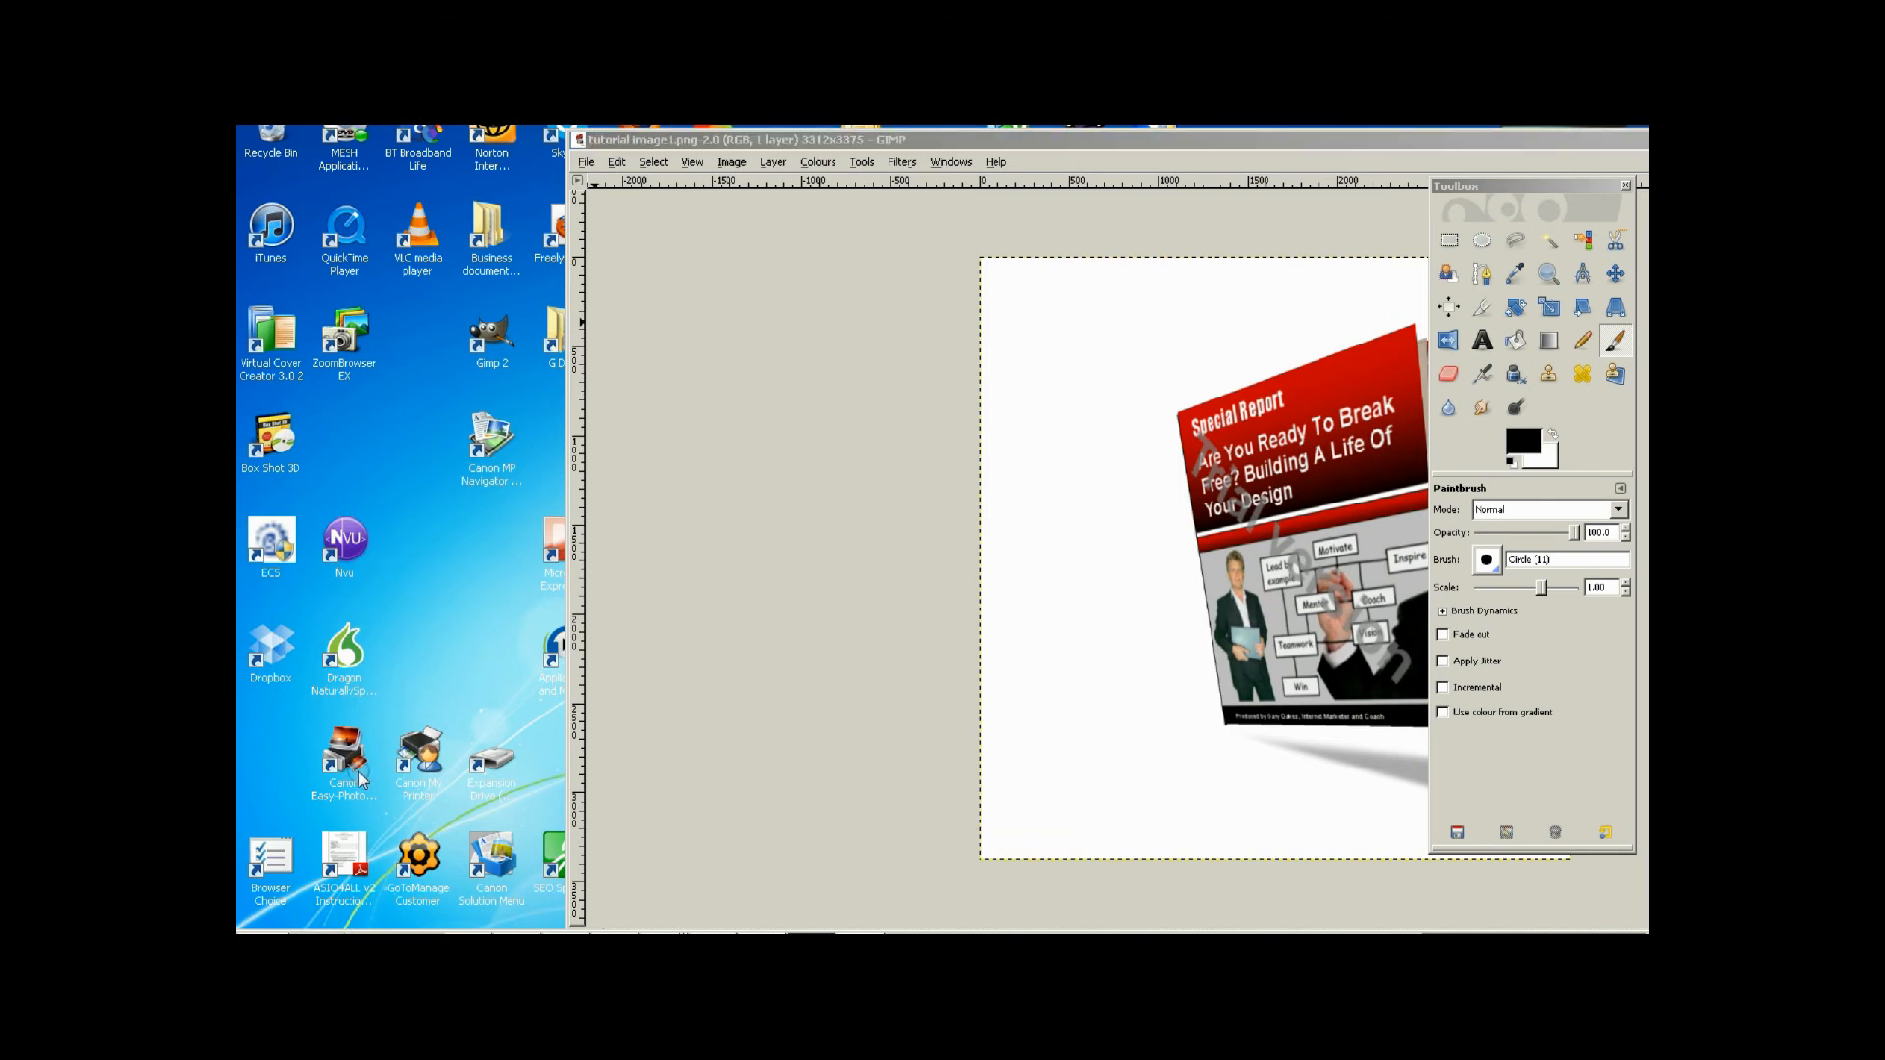
Add the flat cover image 2012-05-27_0006 from the Business library's Jing folder to the GIMP image as a new layer and move the window back.
double_click(361, 780)
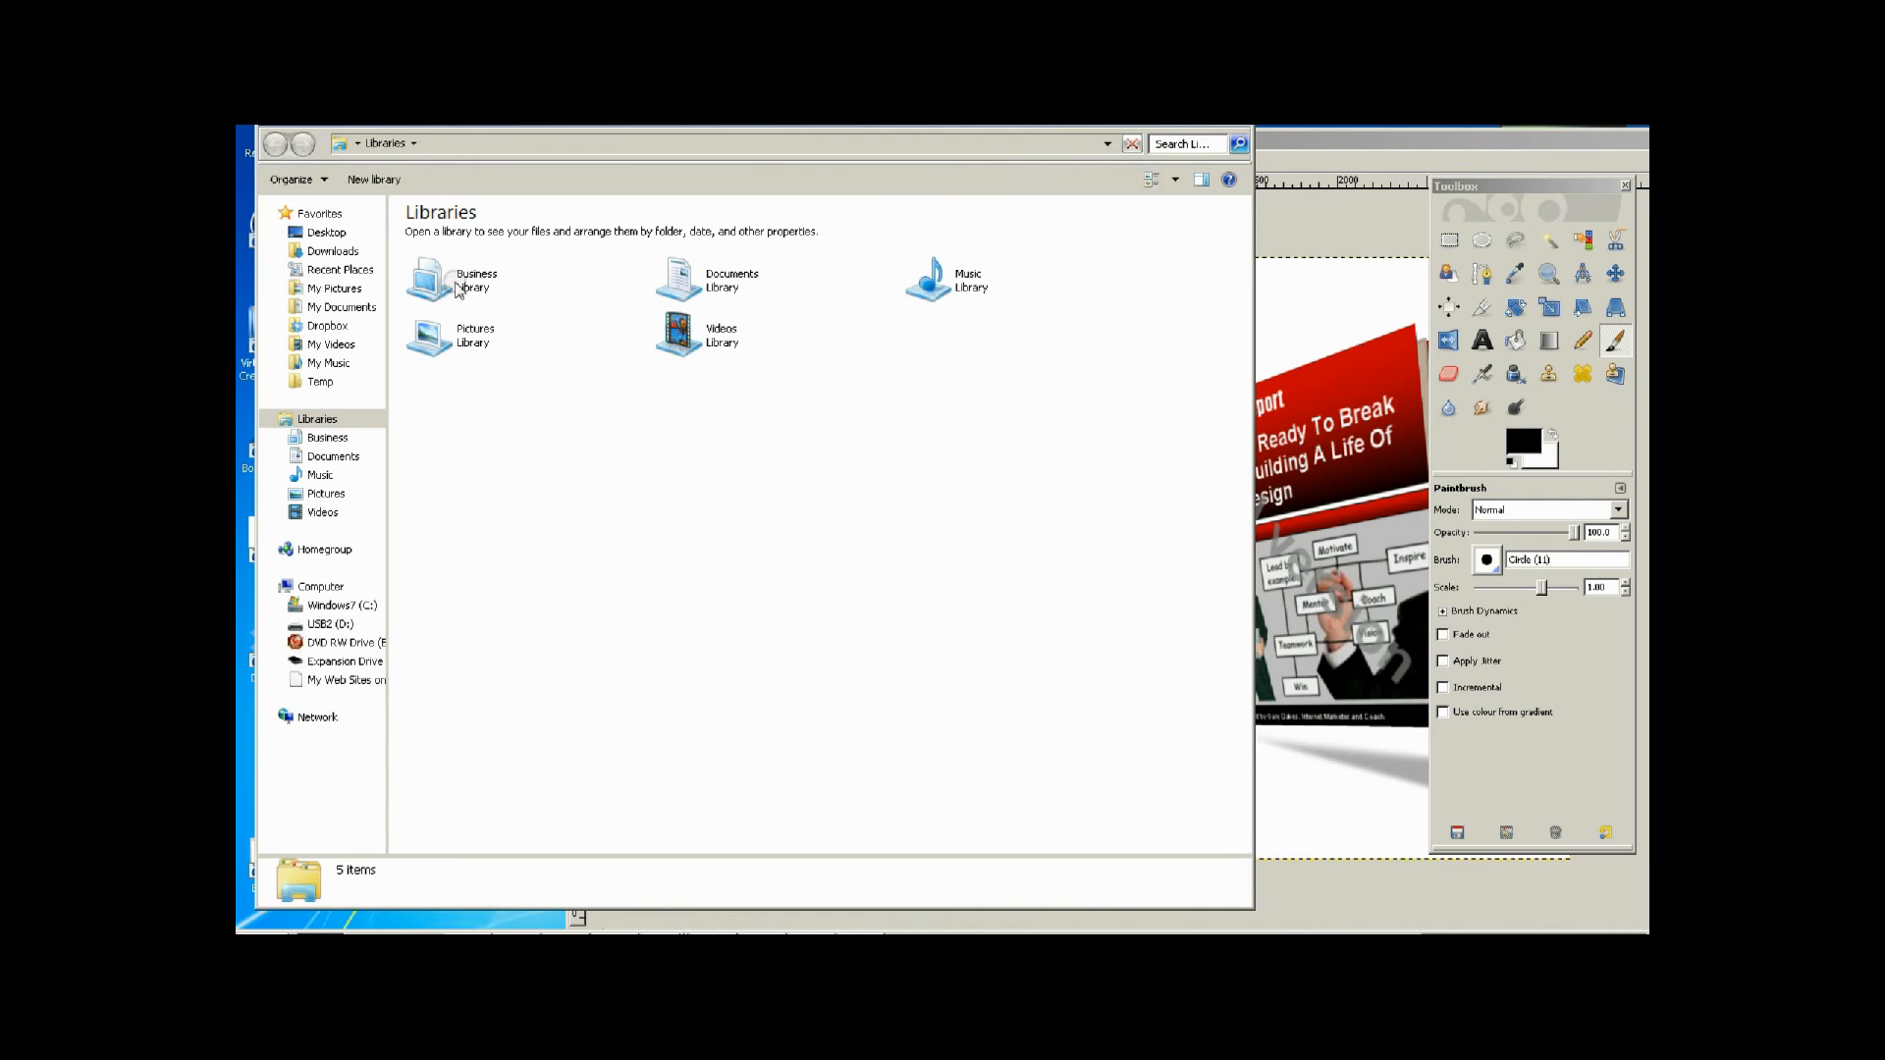
double_click(440, 284)
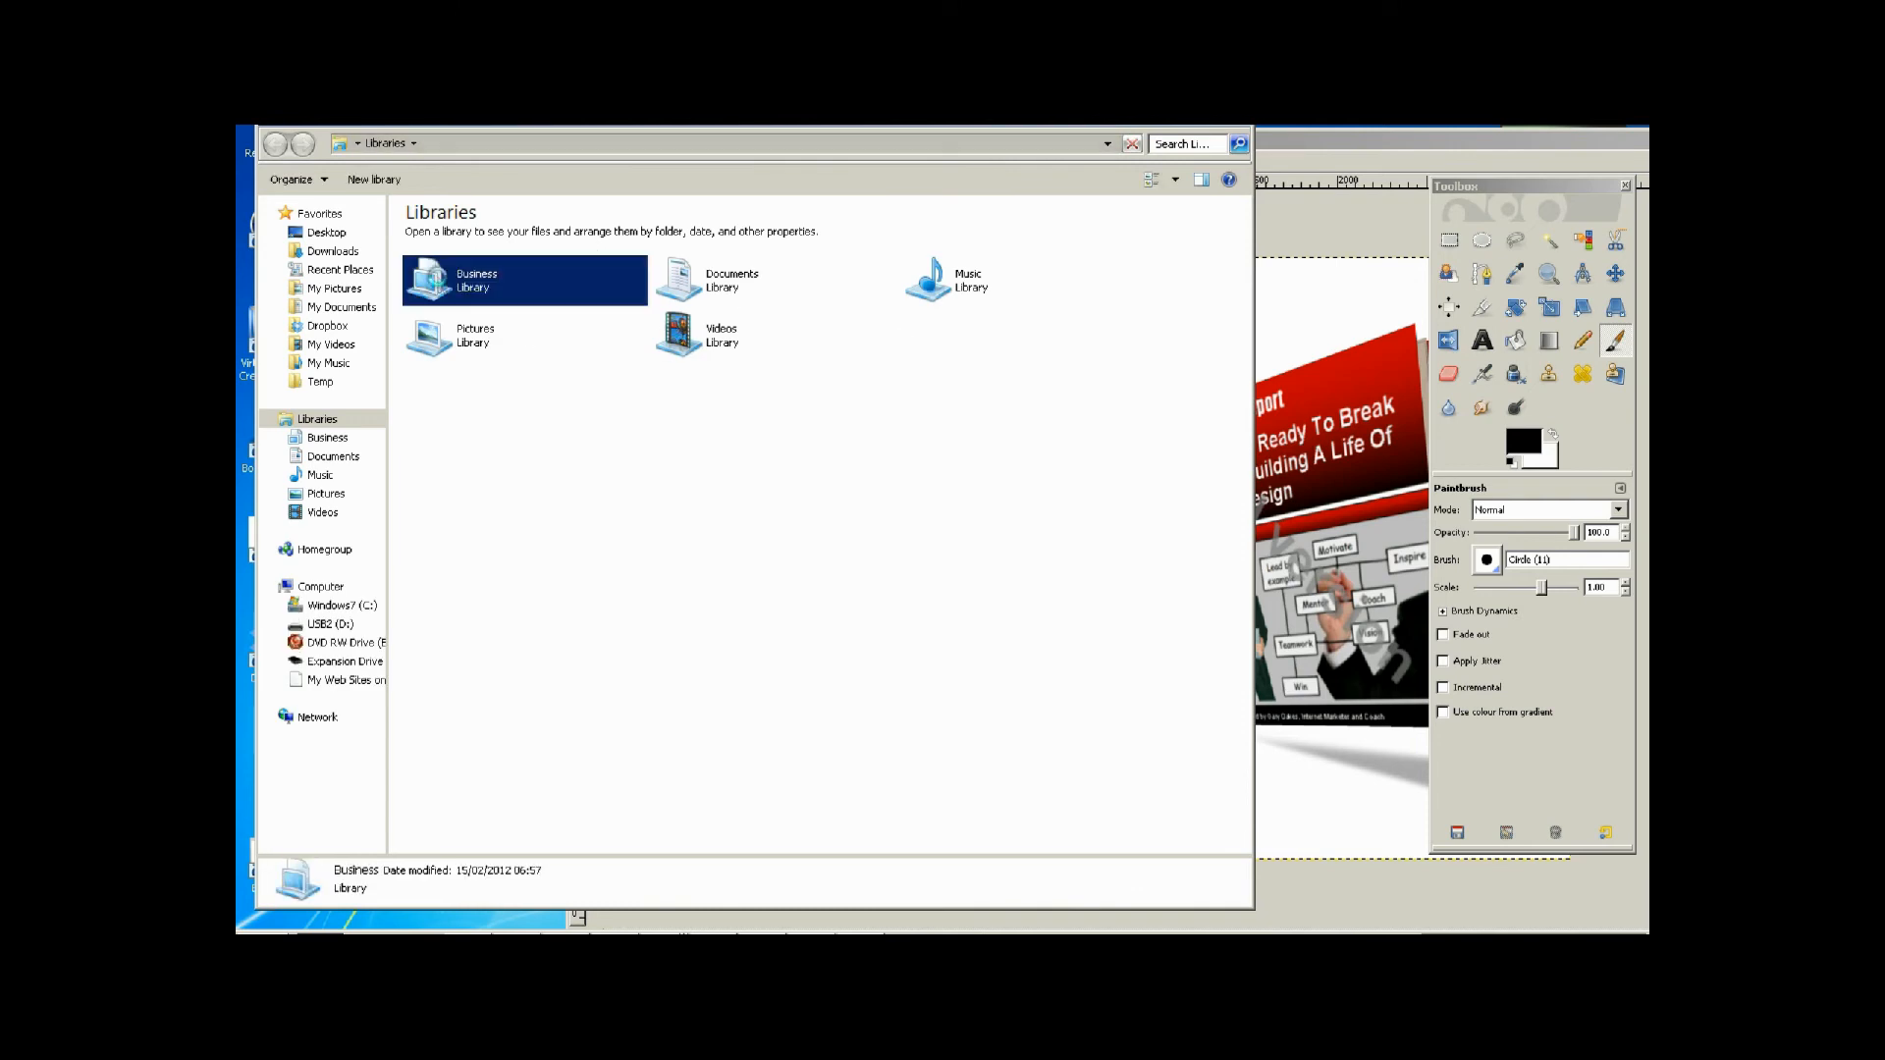
left_click(664, 478)
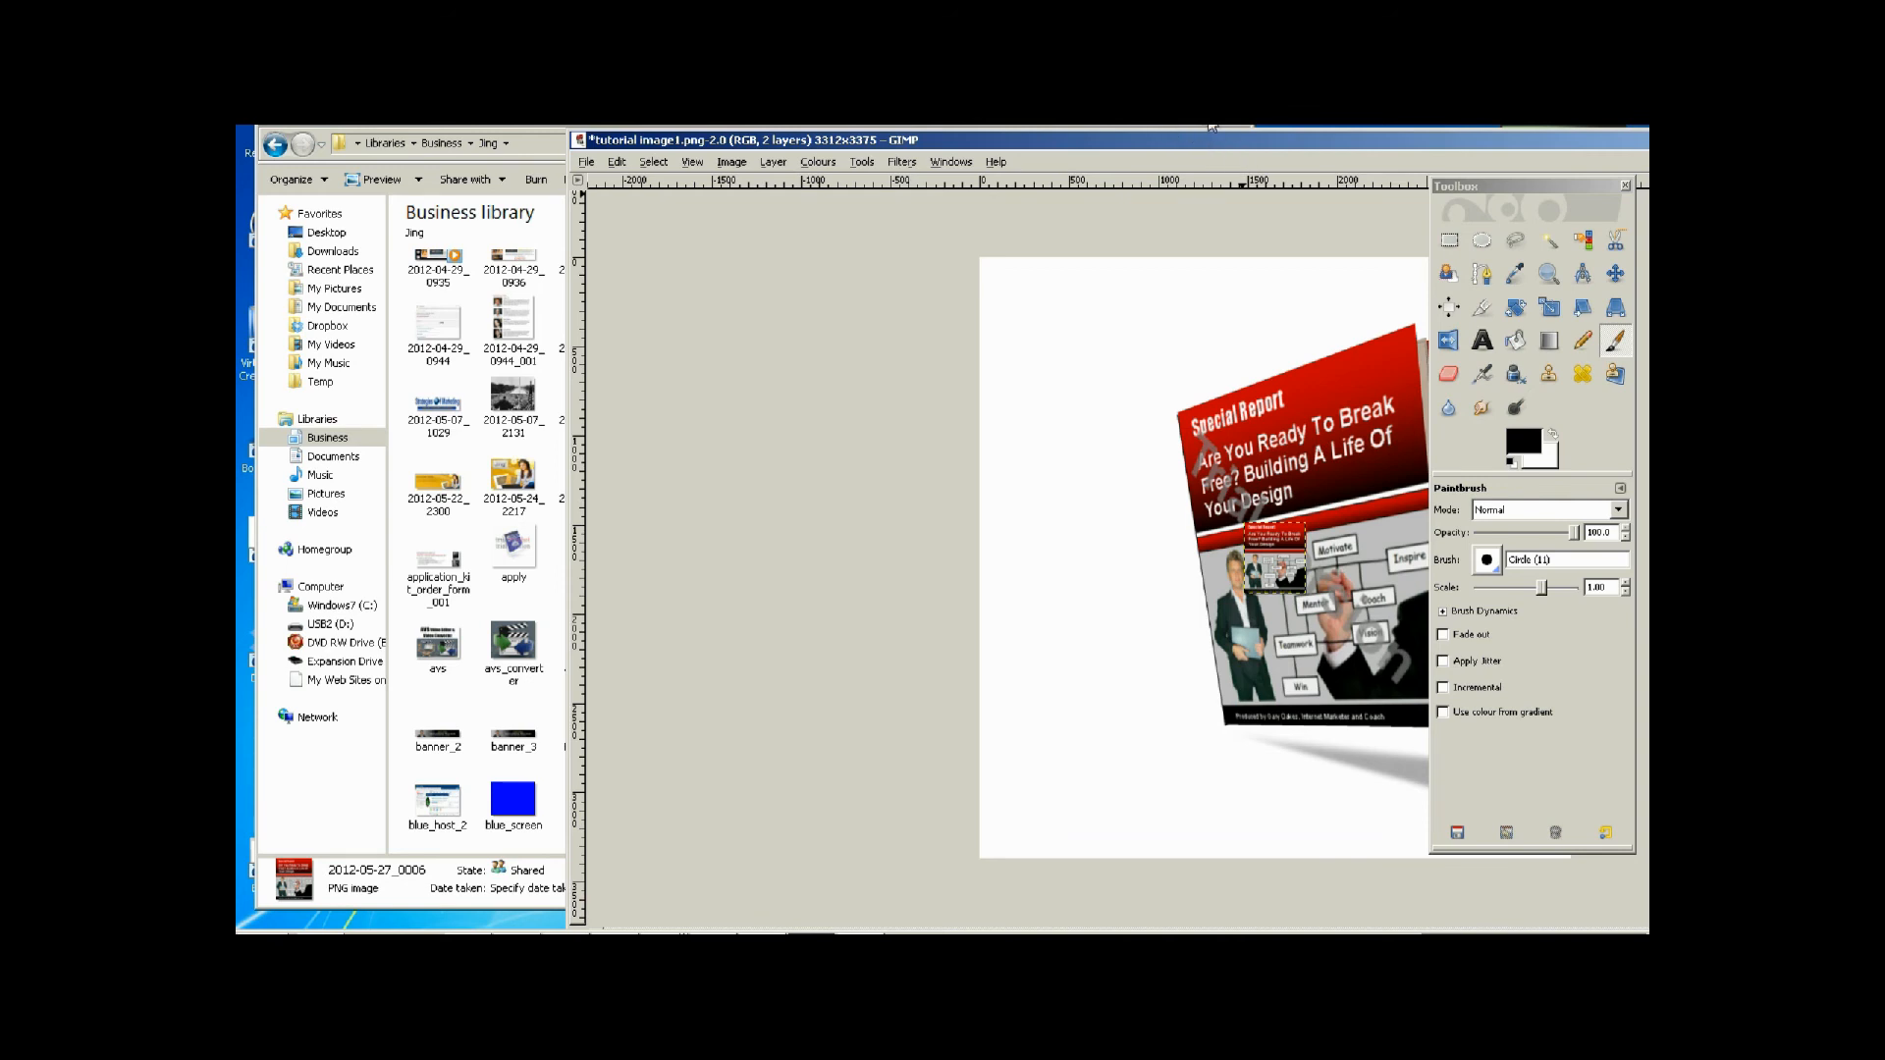
left_click_drag(1042, 146, 707, 147)
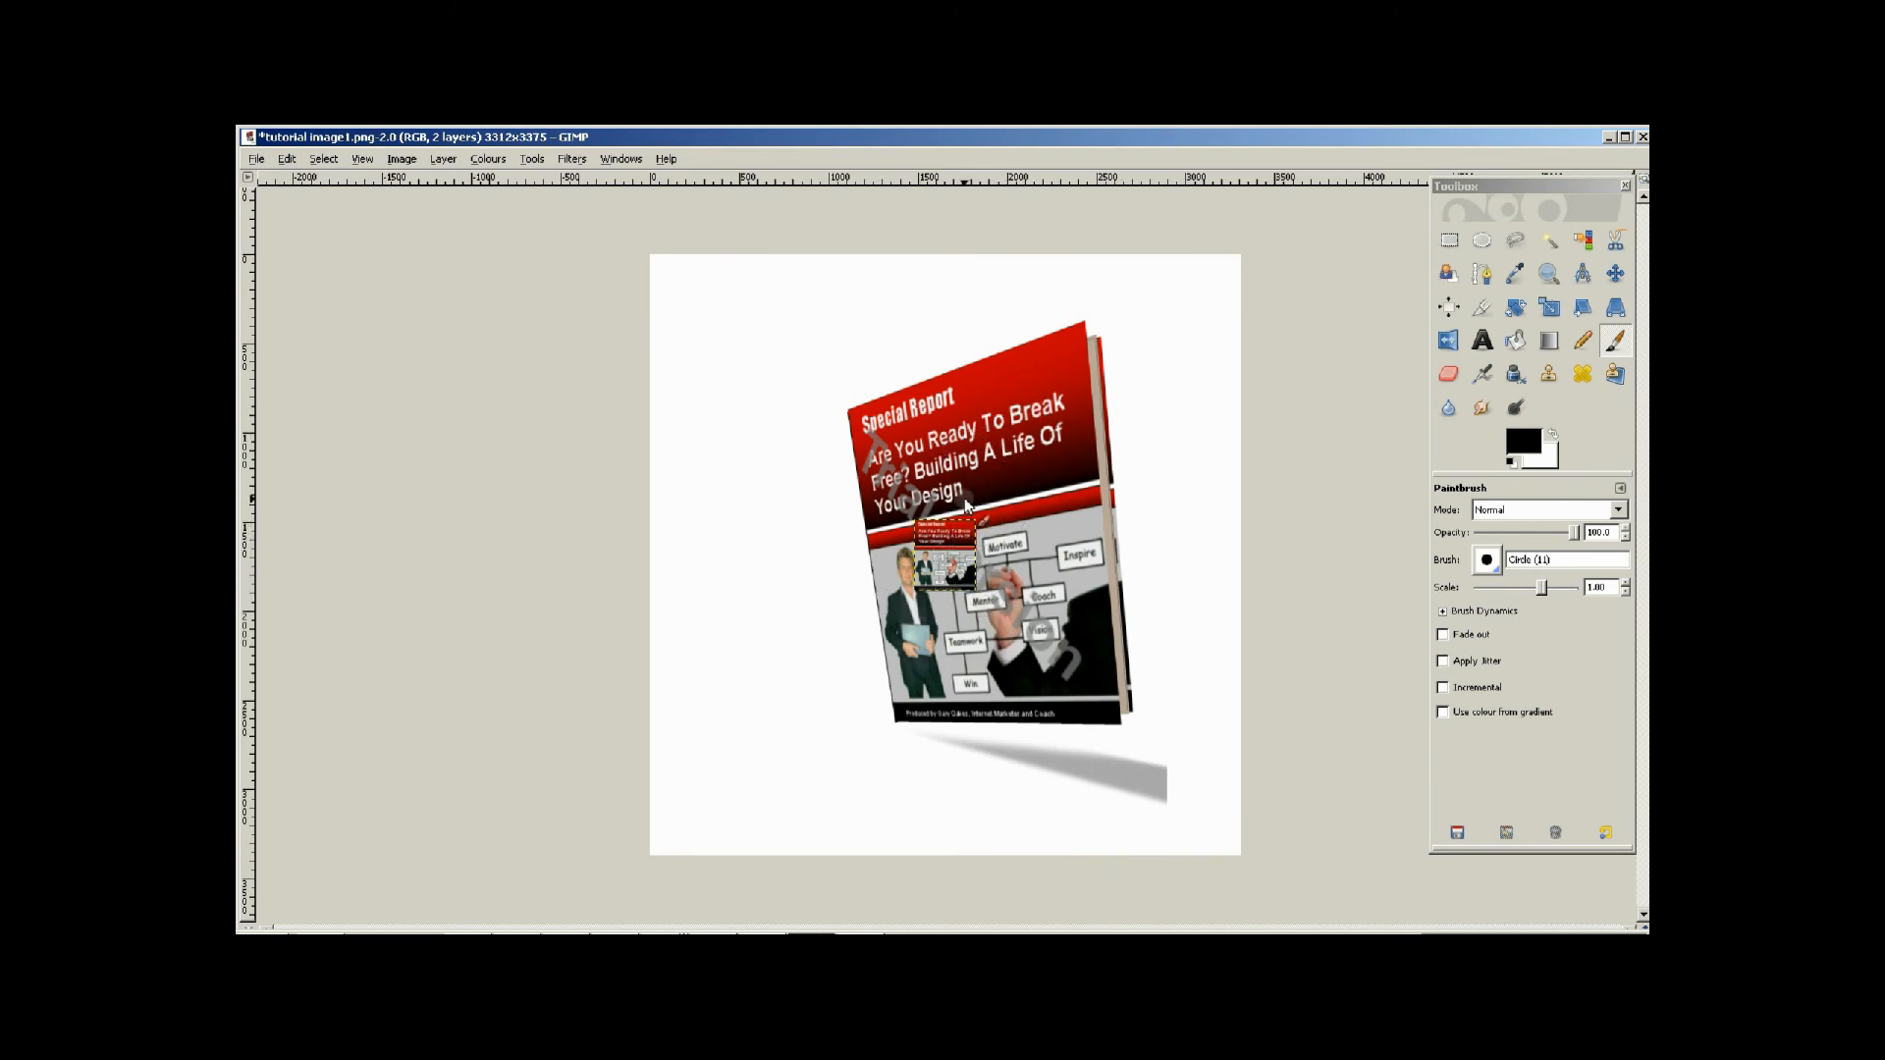
Apply a Perspective transform to the flat cover layer, matching its four corners to the front face of the 3D book.
left_click(1616, 308)
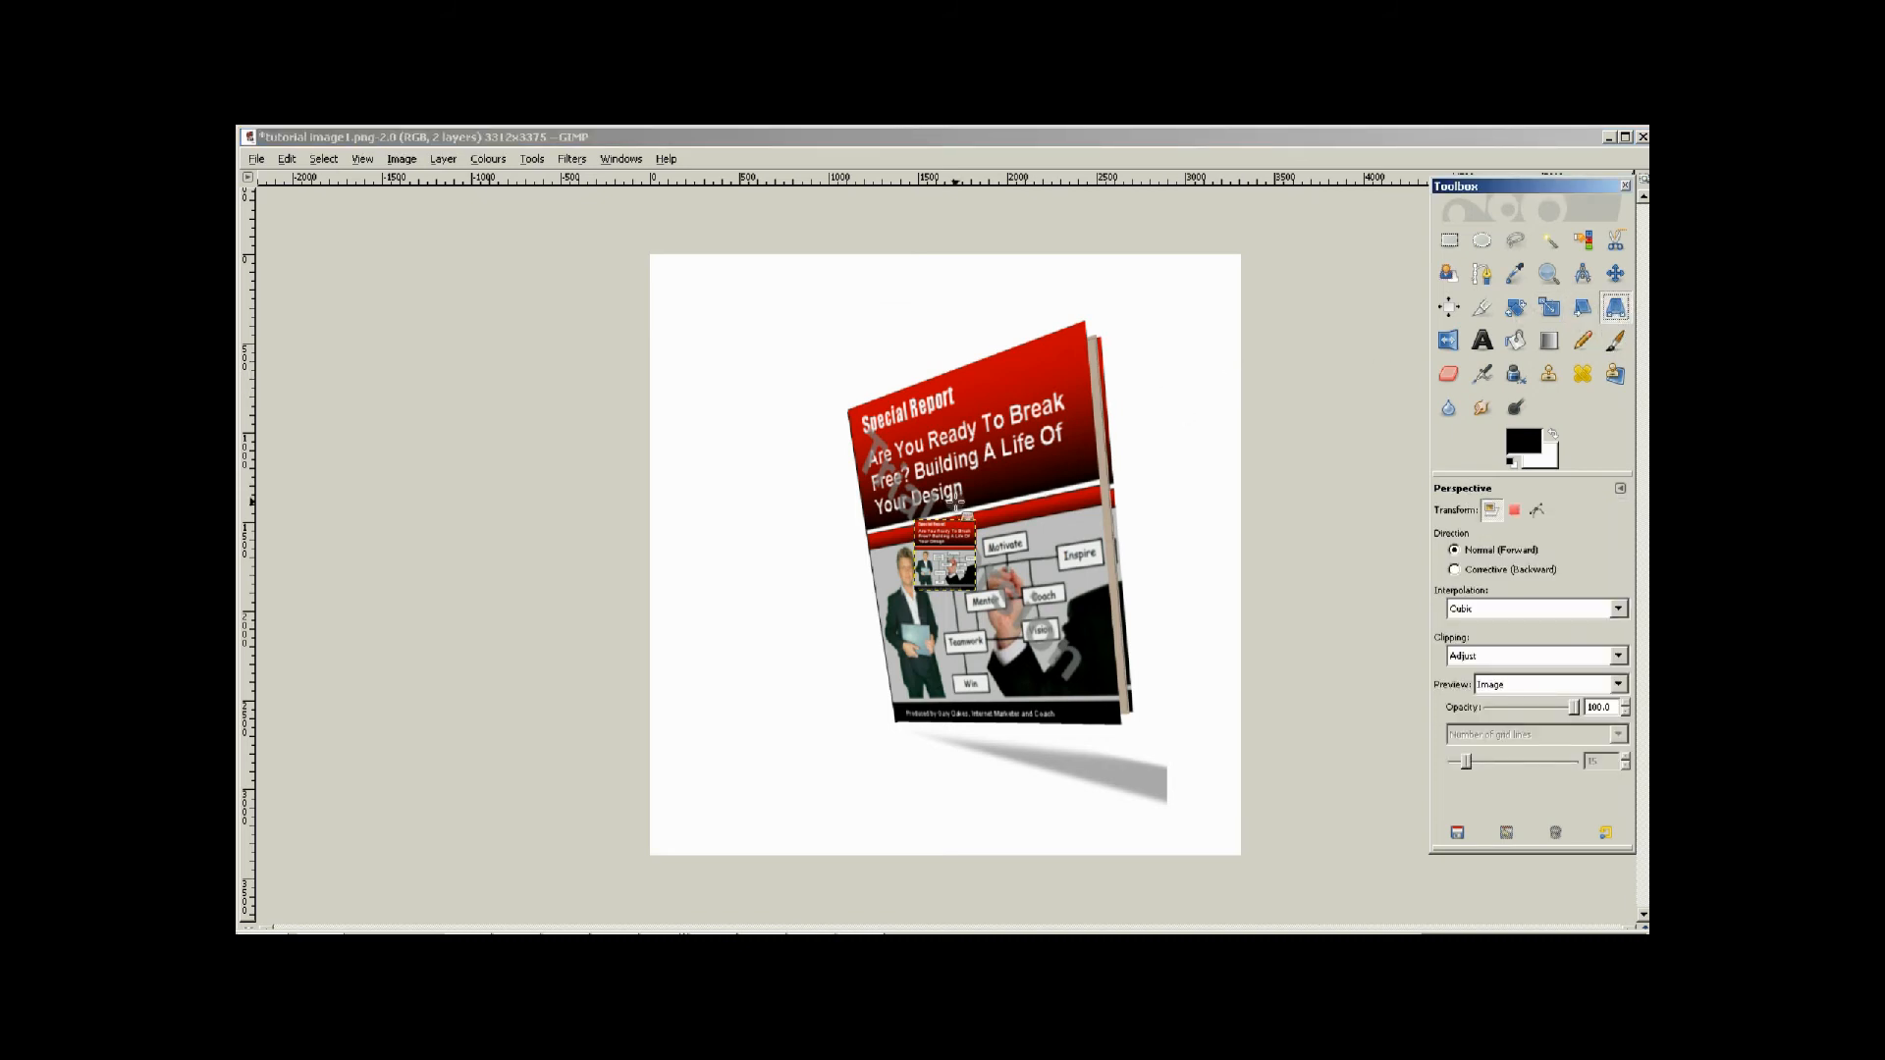
left_click(920, 535)
left_click_drag(913, 519, 851, 411)
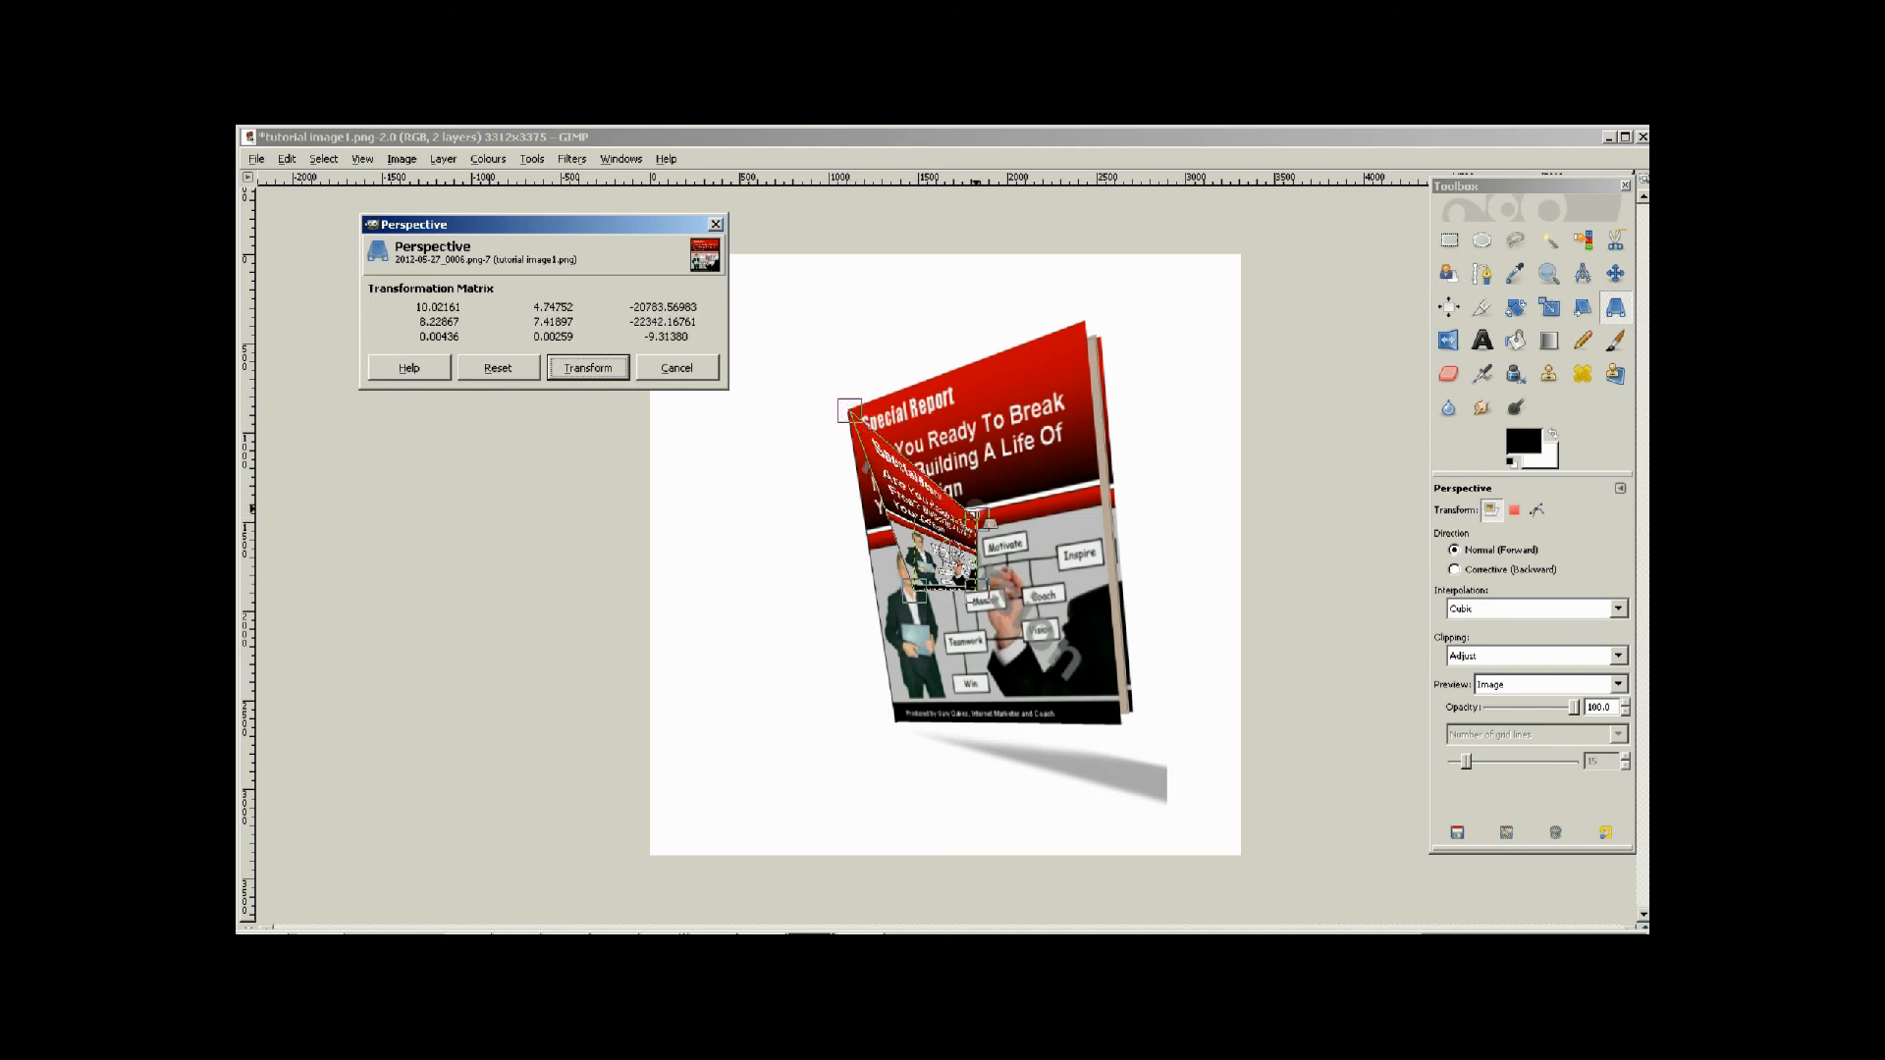
left_click_drag(977, 518, 1085, 320)
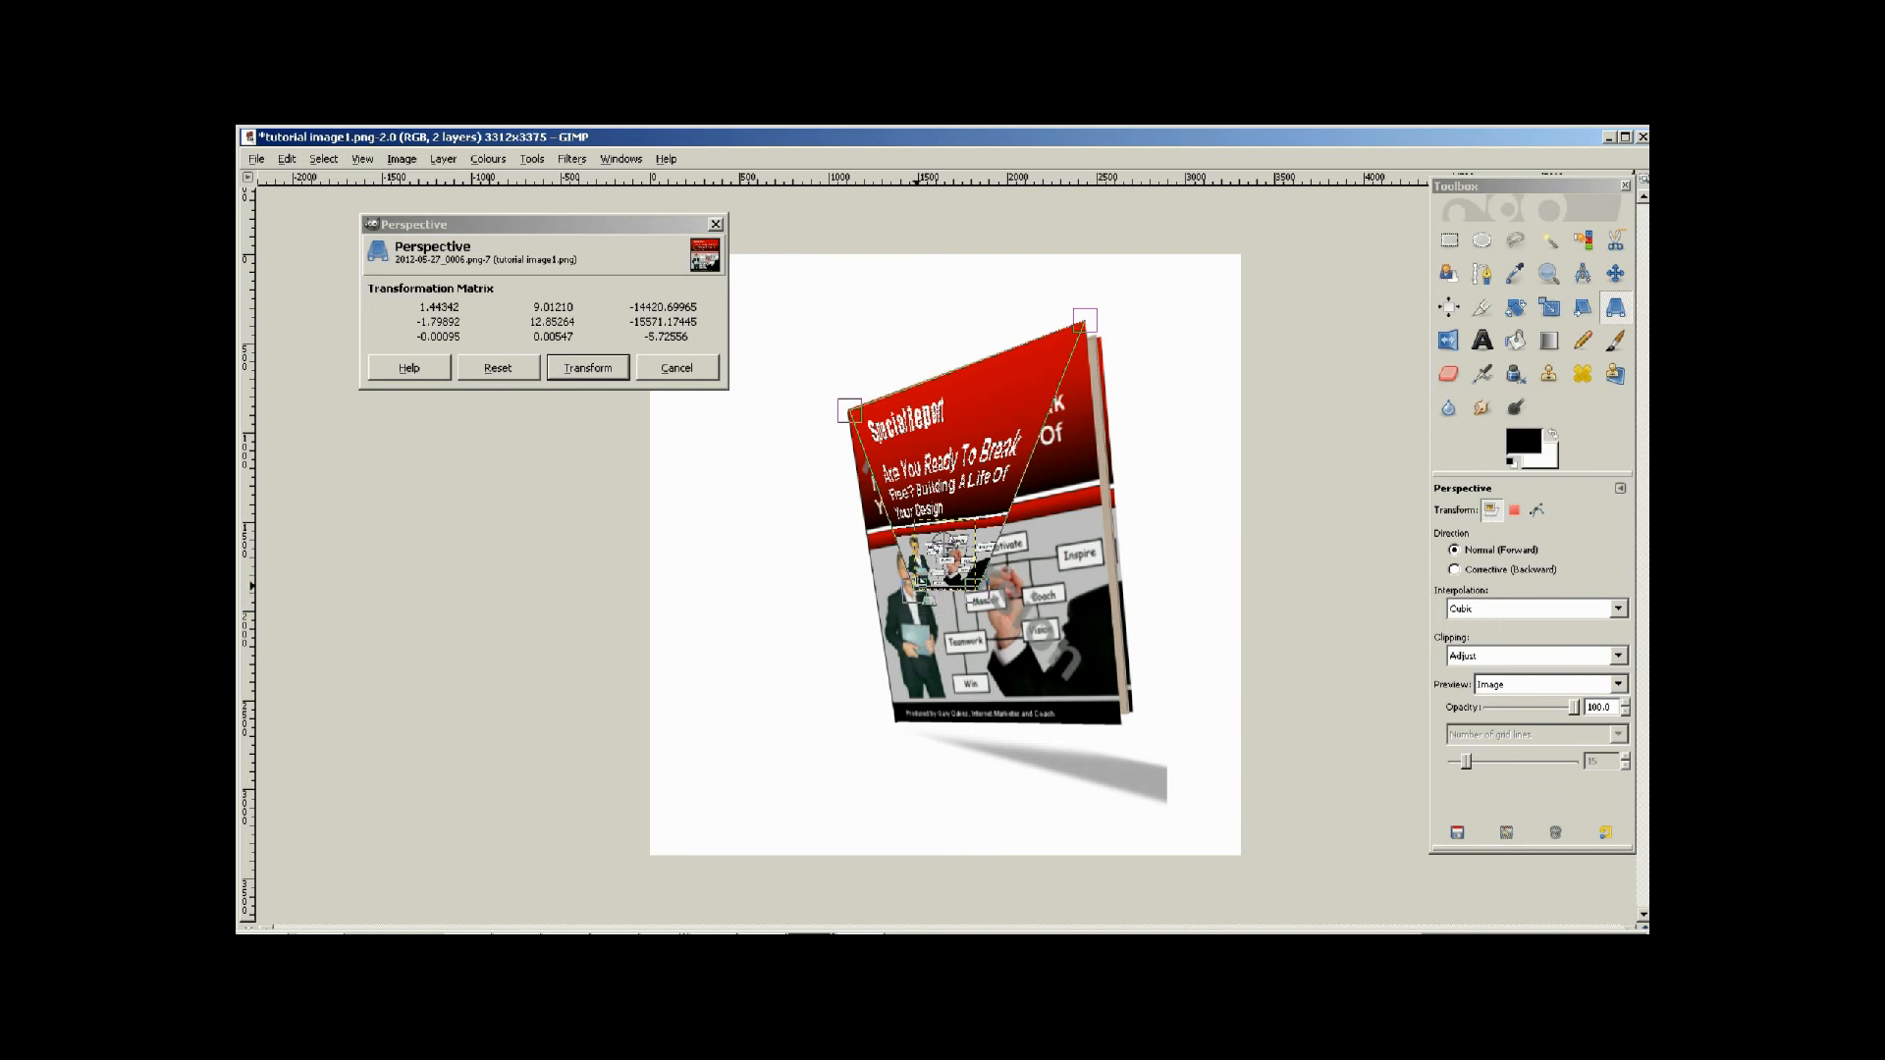
left_click_drag(918, 582, 896, 720)
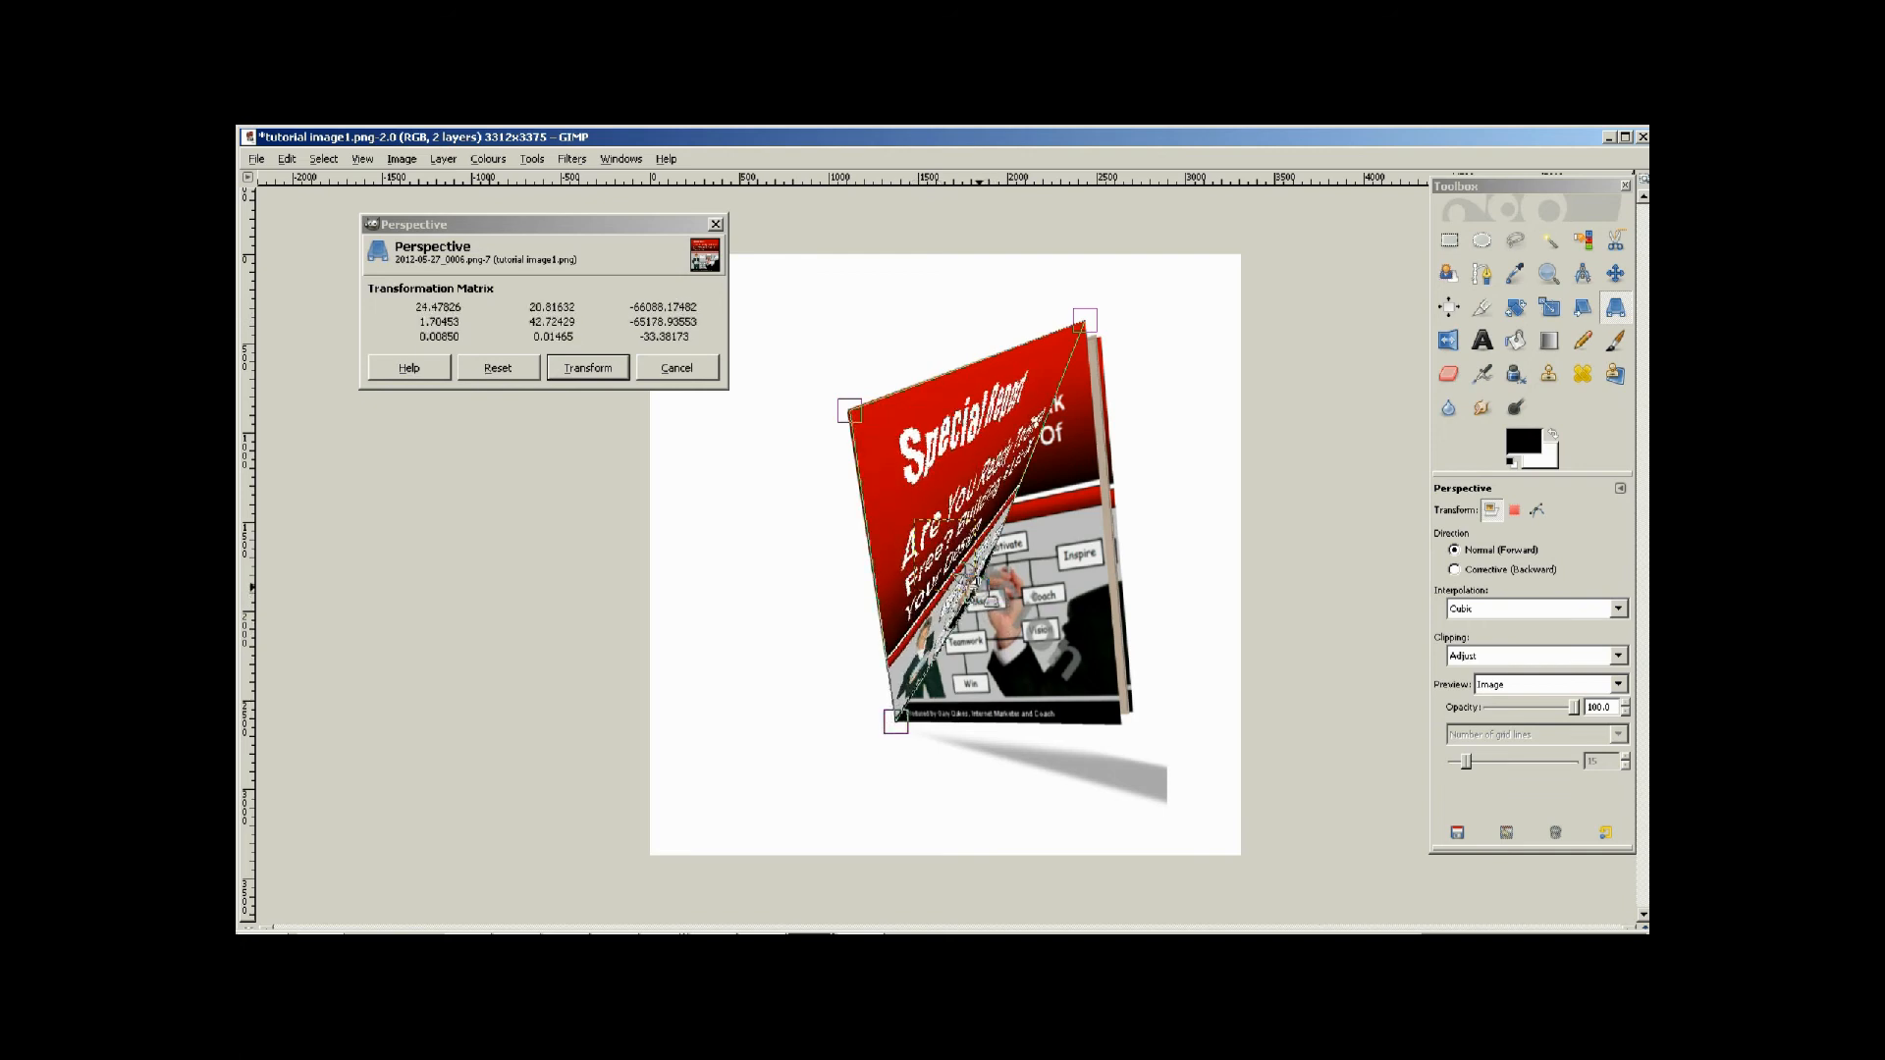
left_click_drag(1031, 636, 1134, 736)
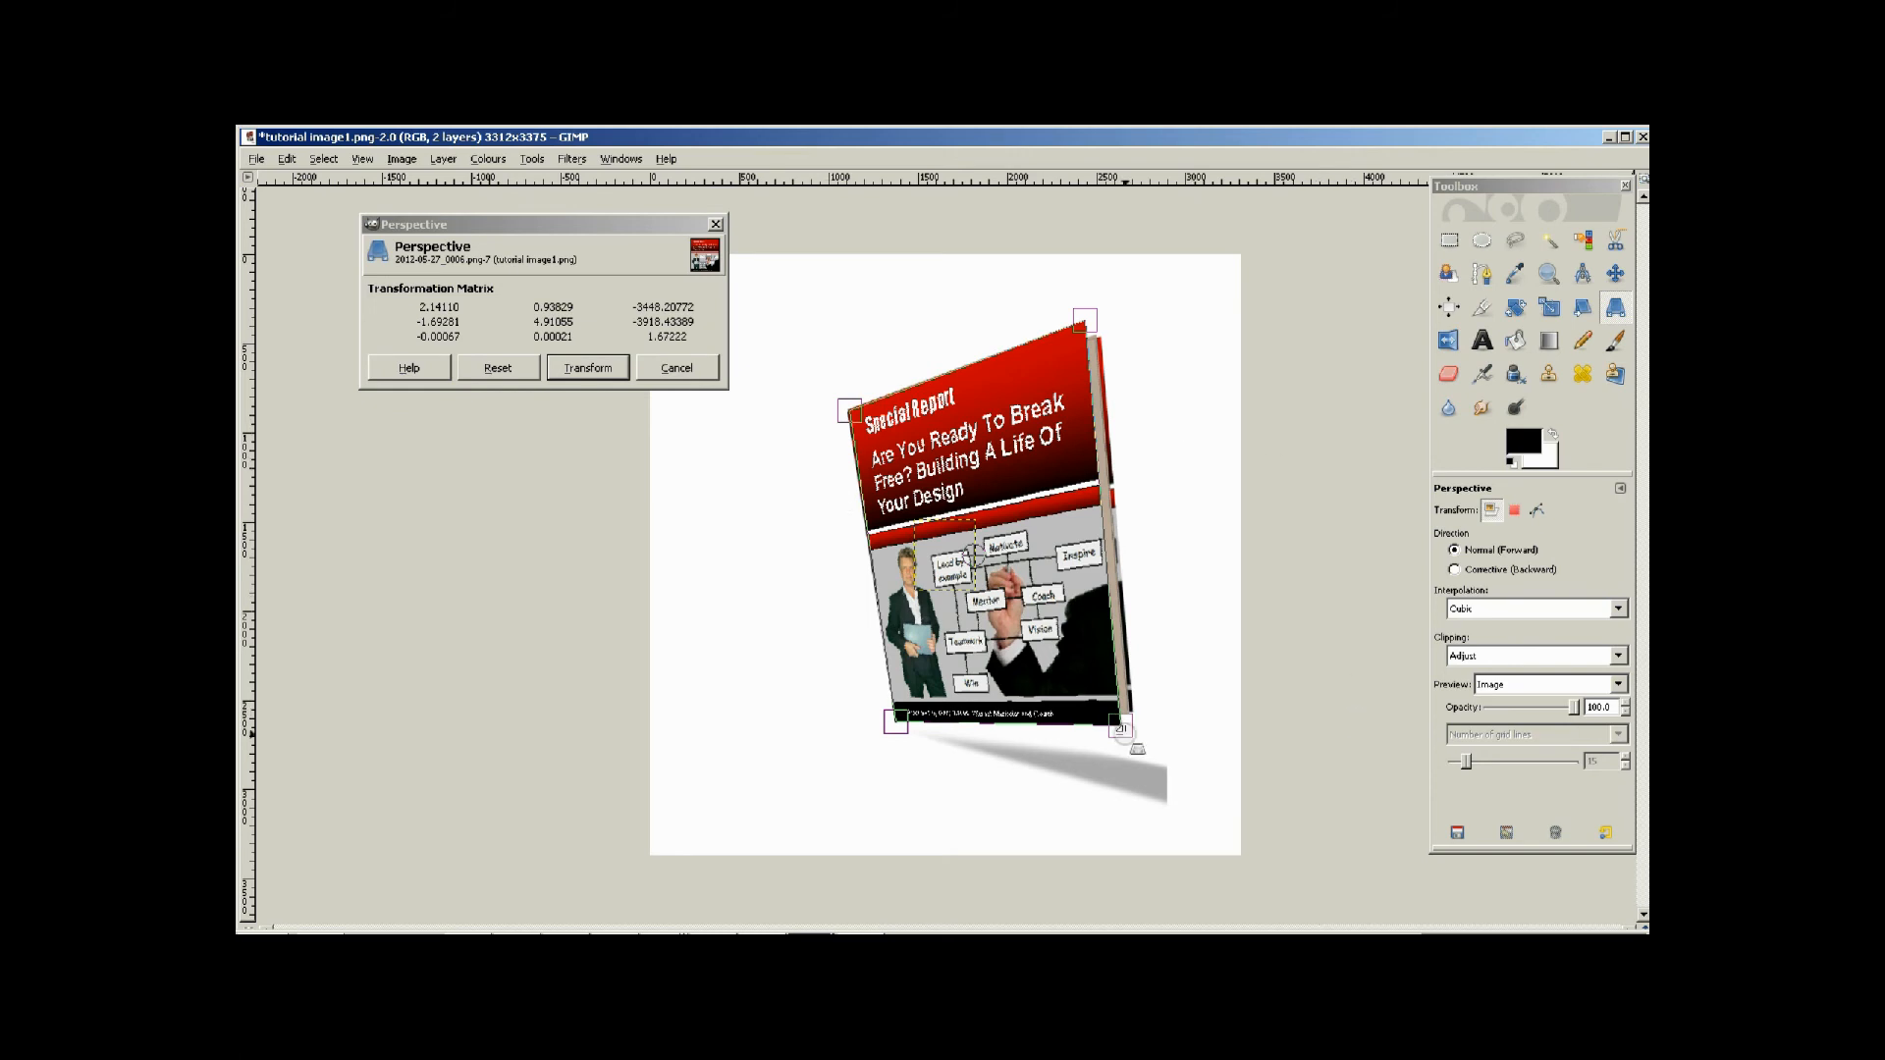
left_click(586, 373)
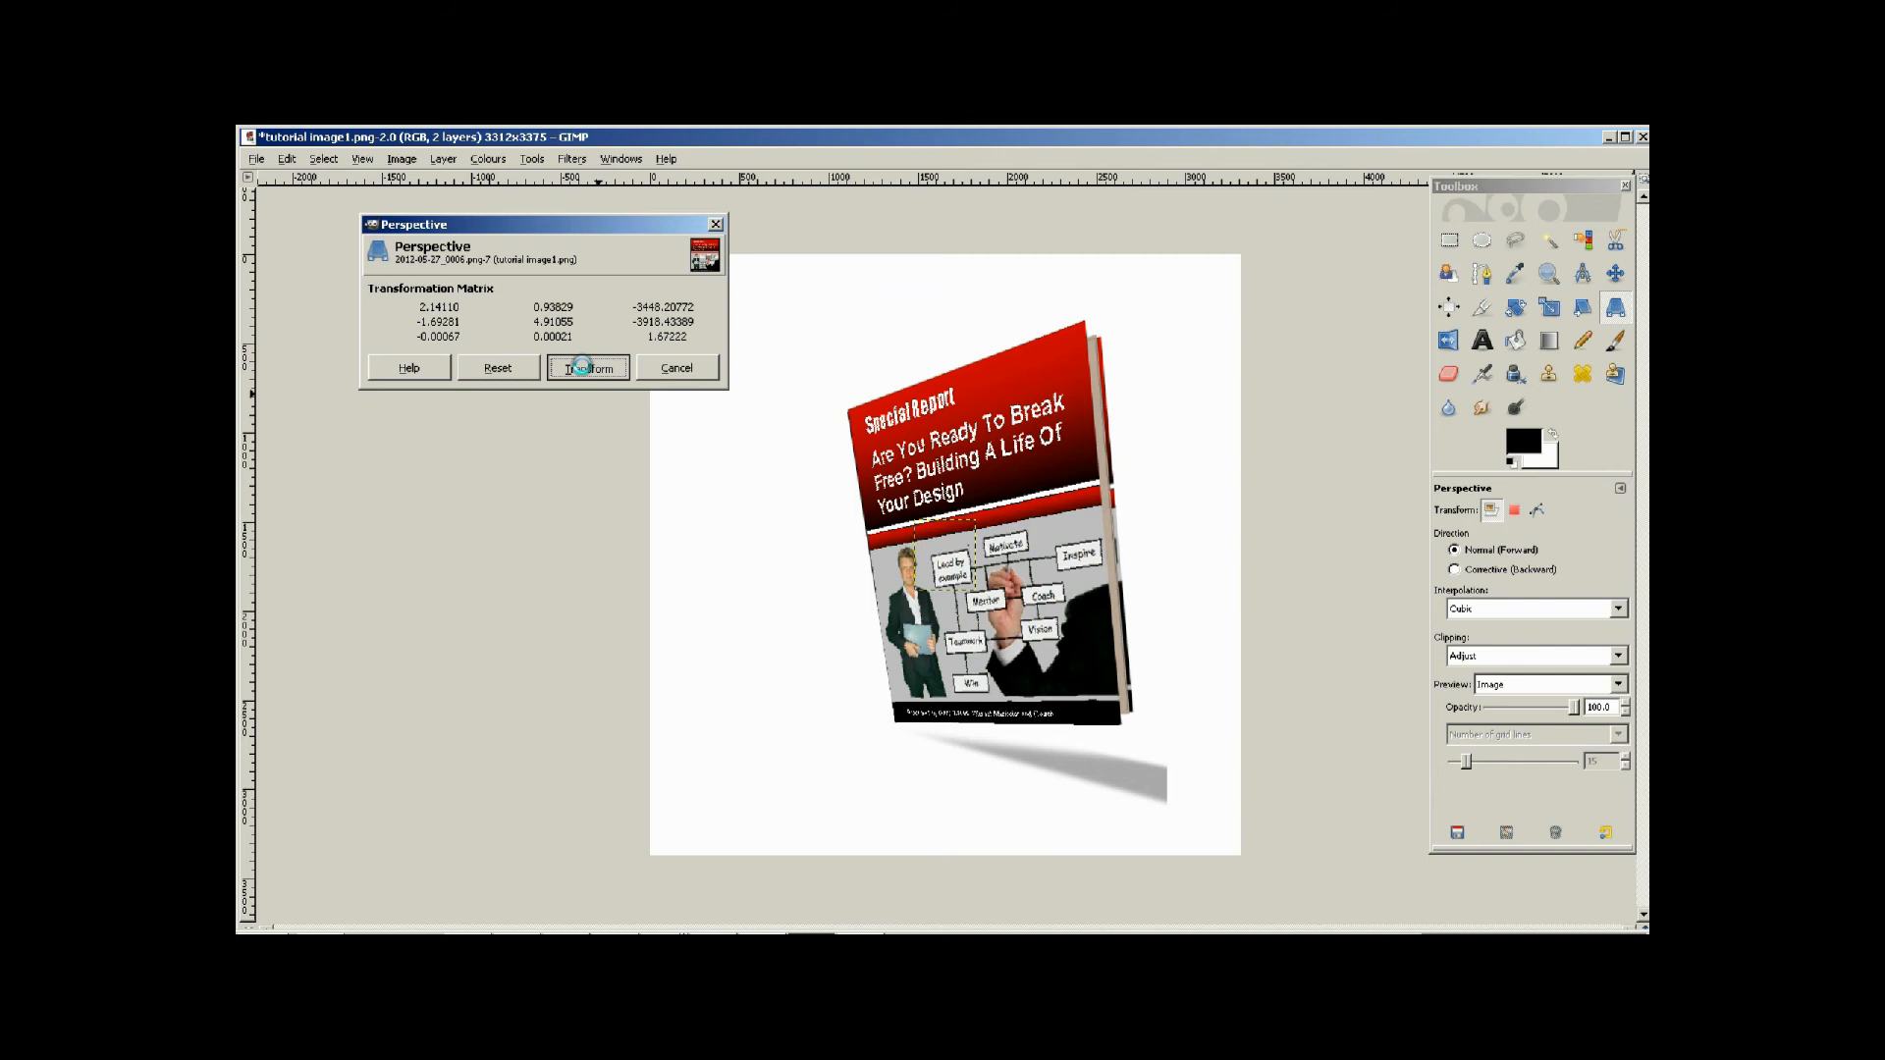
left_click(582, 367)
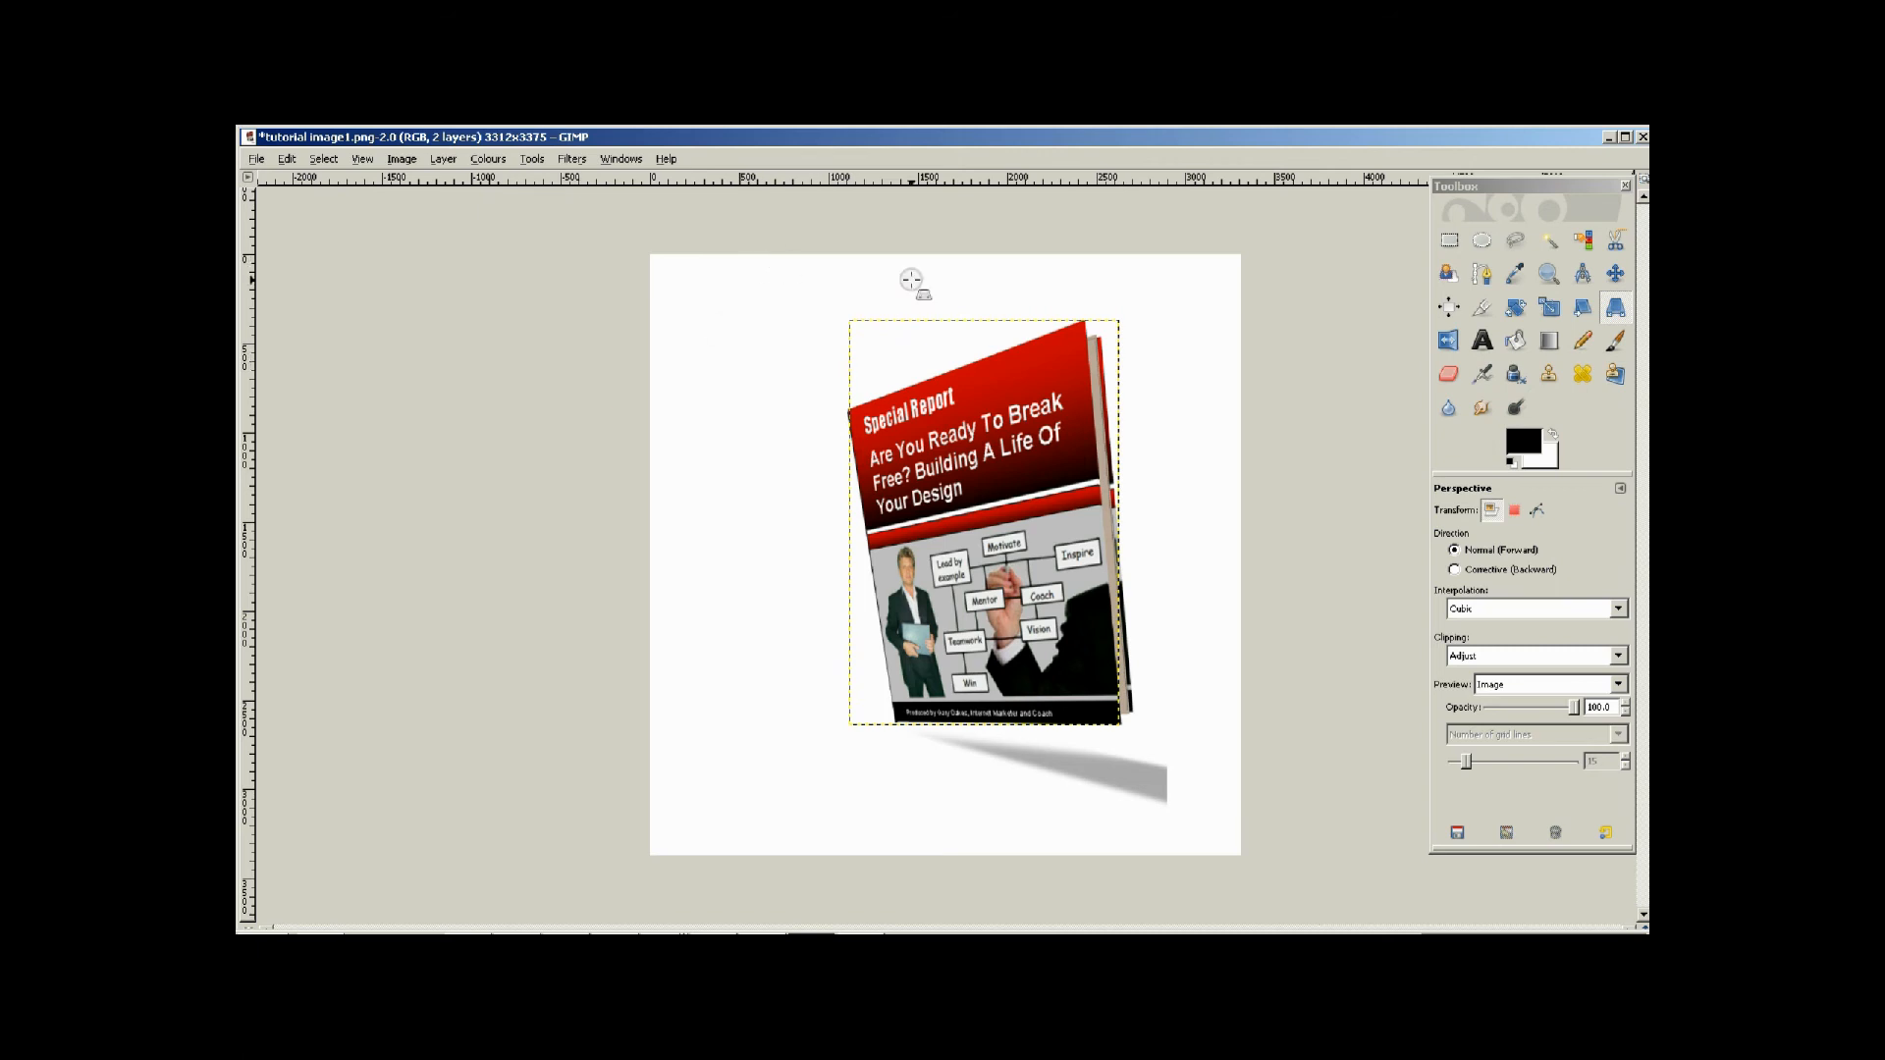
Select a rectangle of 1985 by 2788 px around the book and its shadow, and crop the image to it.
left_click(1449, 242)
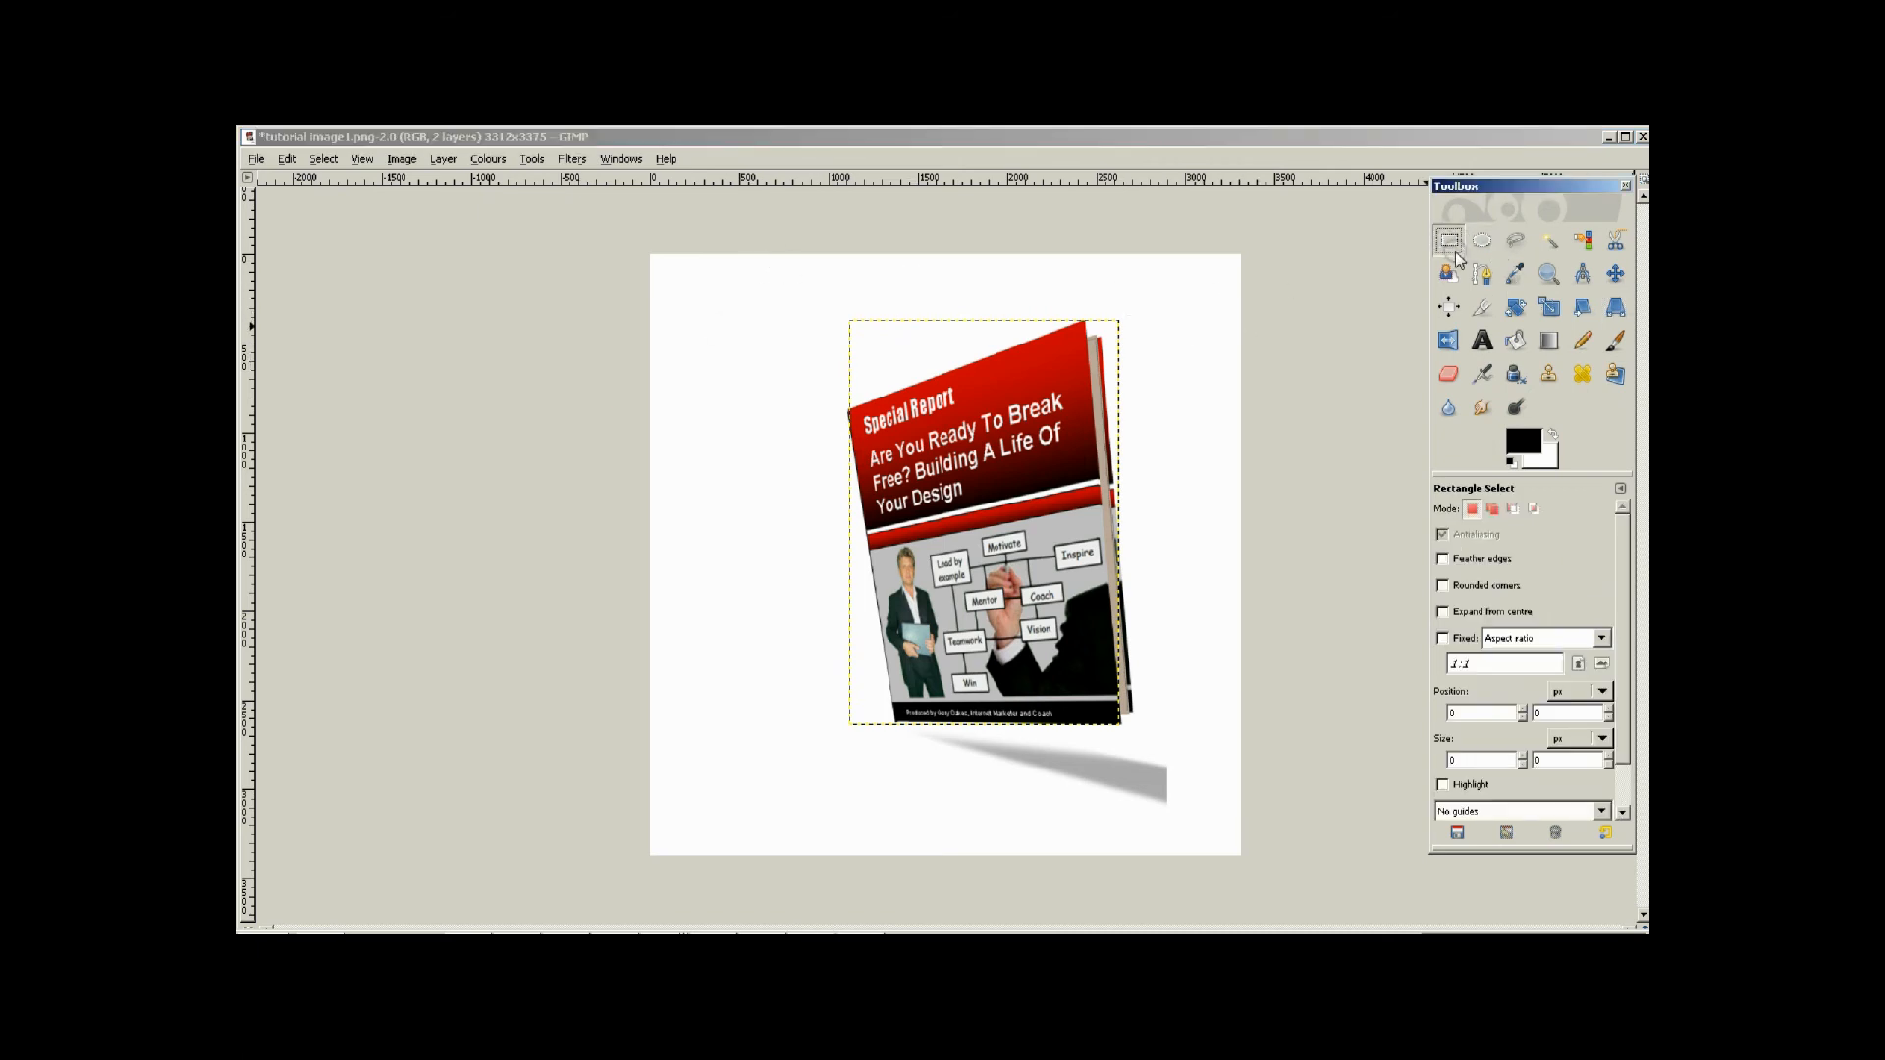
left_click_drag(830, 314, 1183, 810)
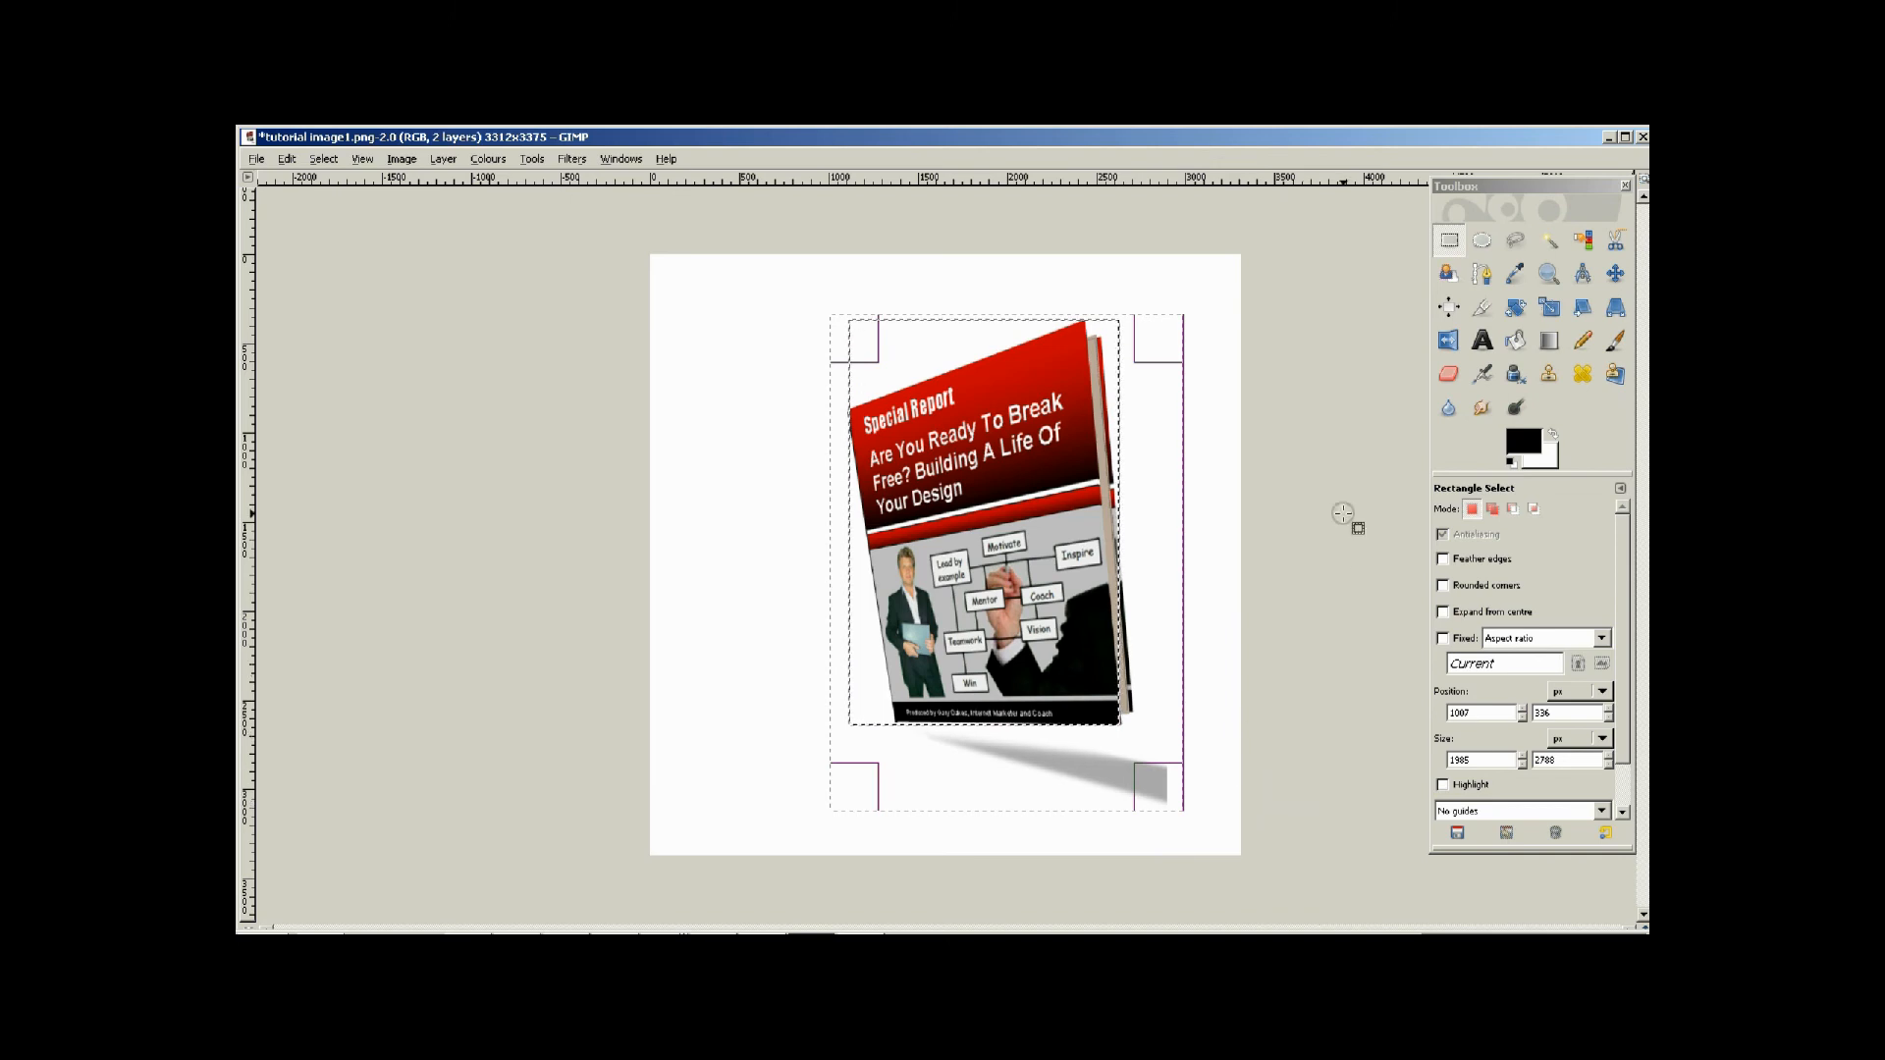
left_click(400, 160)
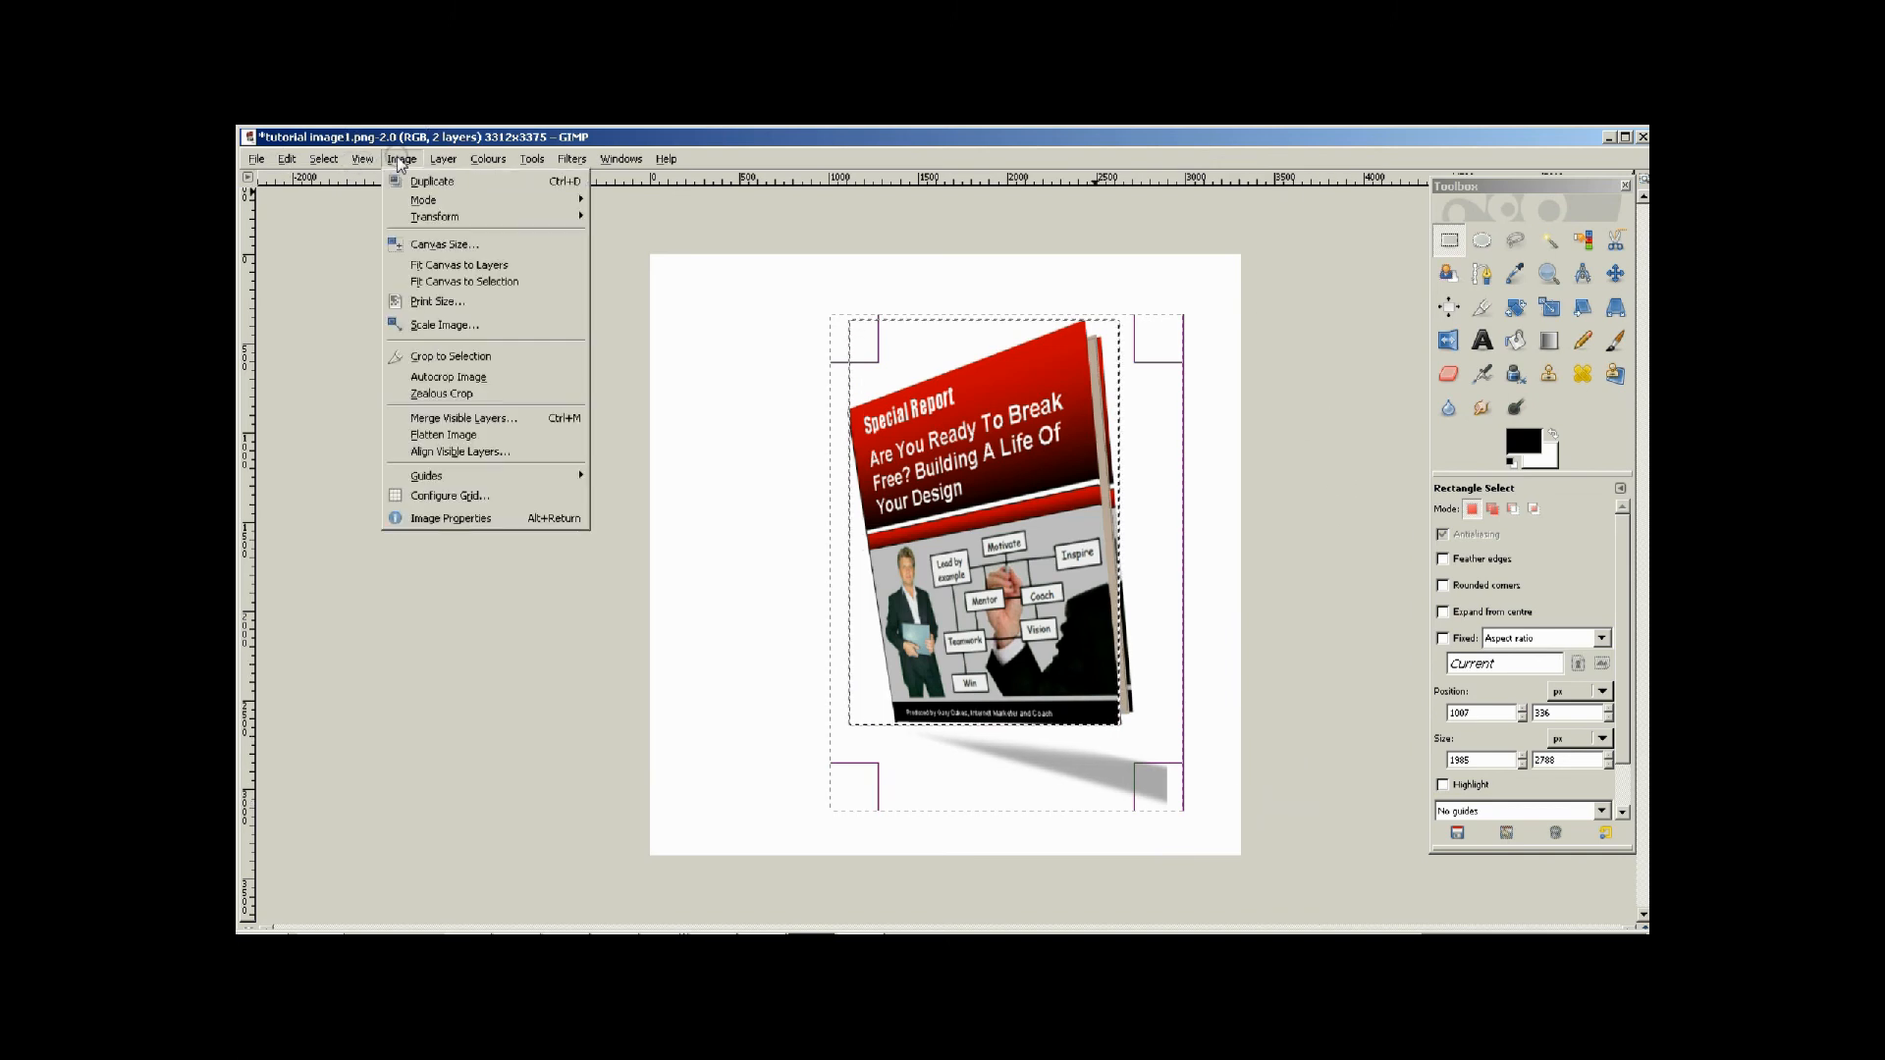
left_click(458, 357)
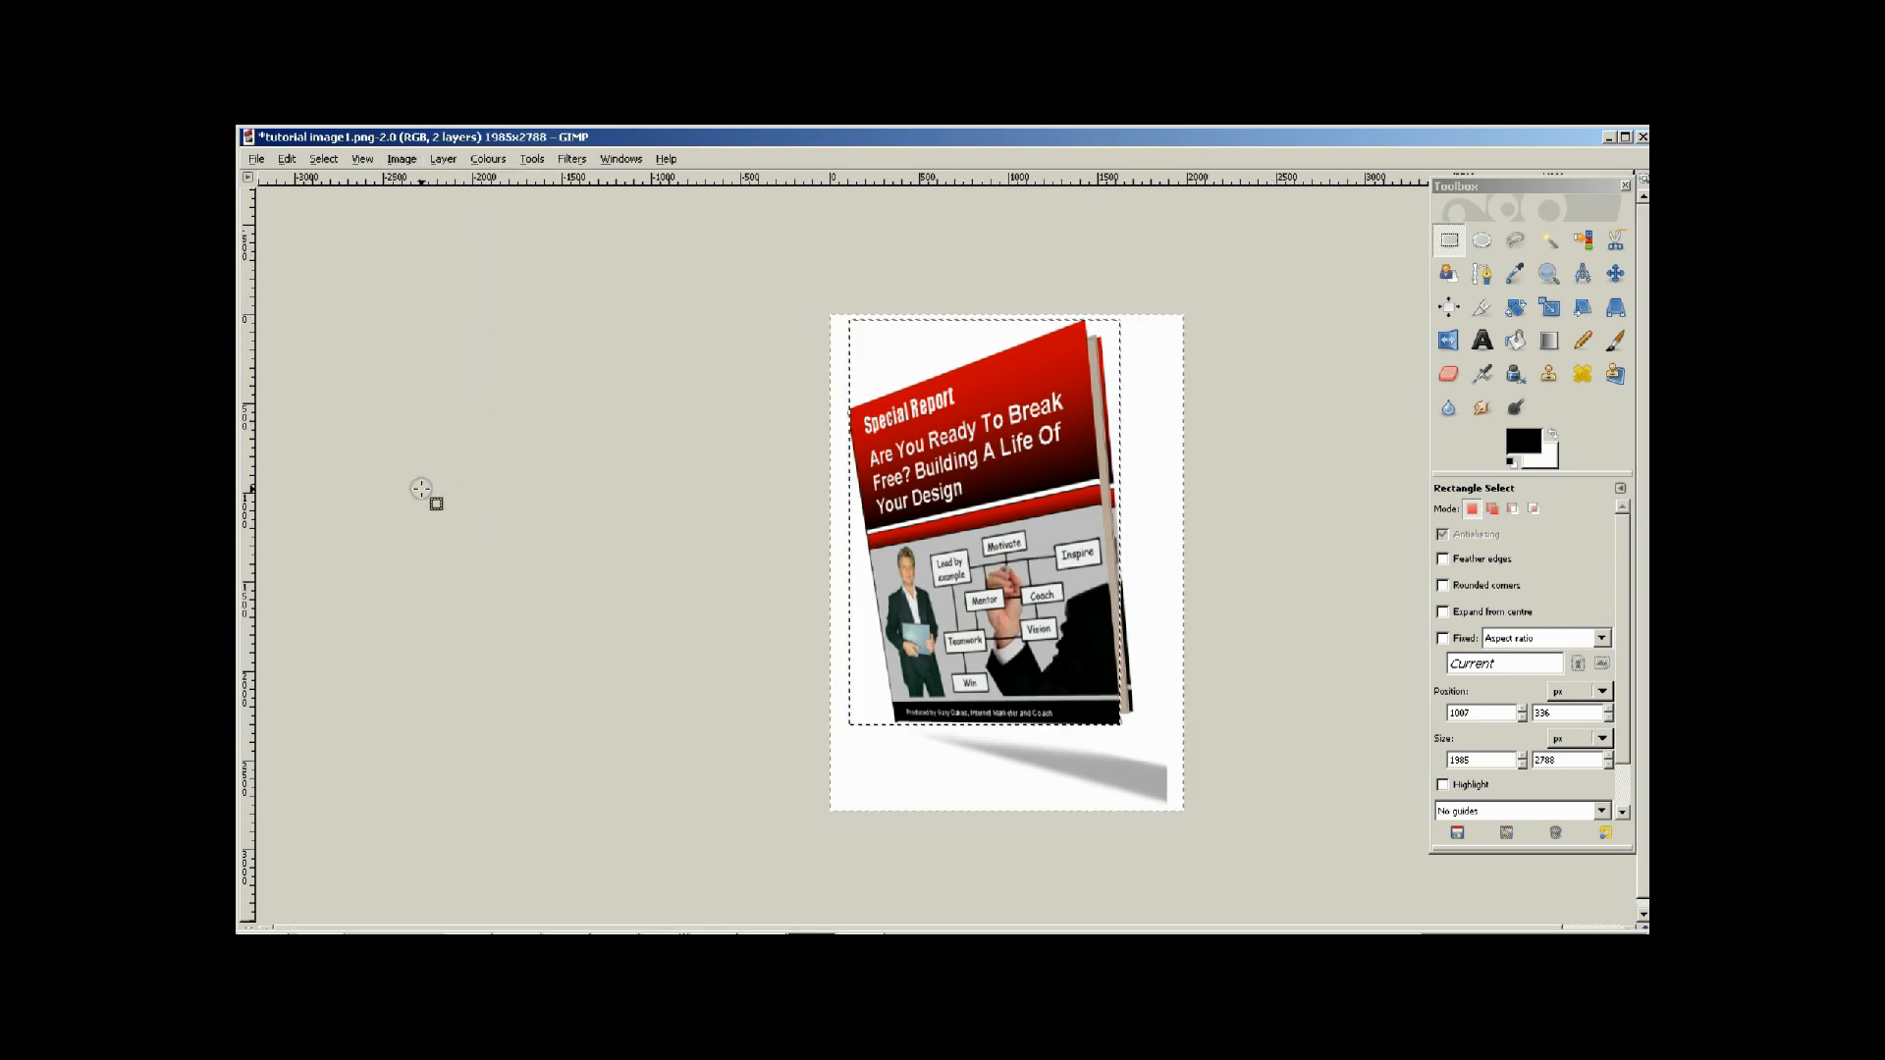
Save the image as tutorial image2.png in the ebooks covers folder, merging visible layers and leaving out the background colour.
left_click(258, 160)
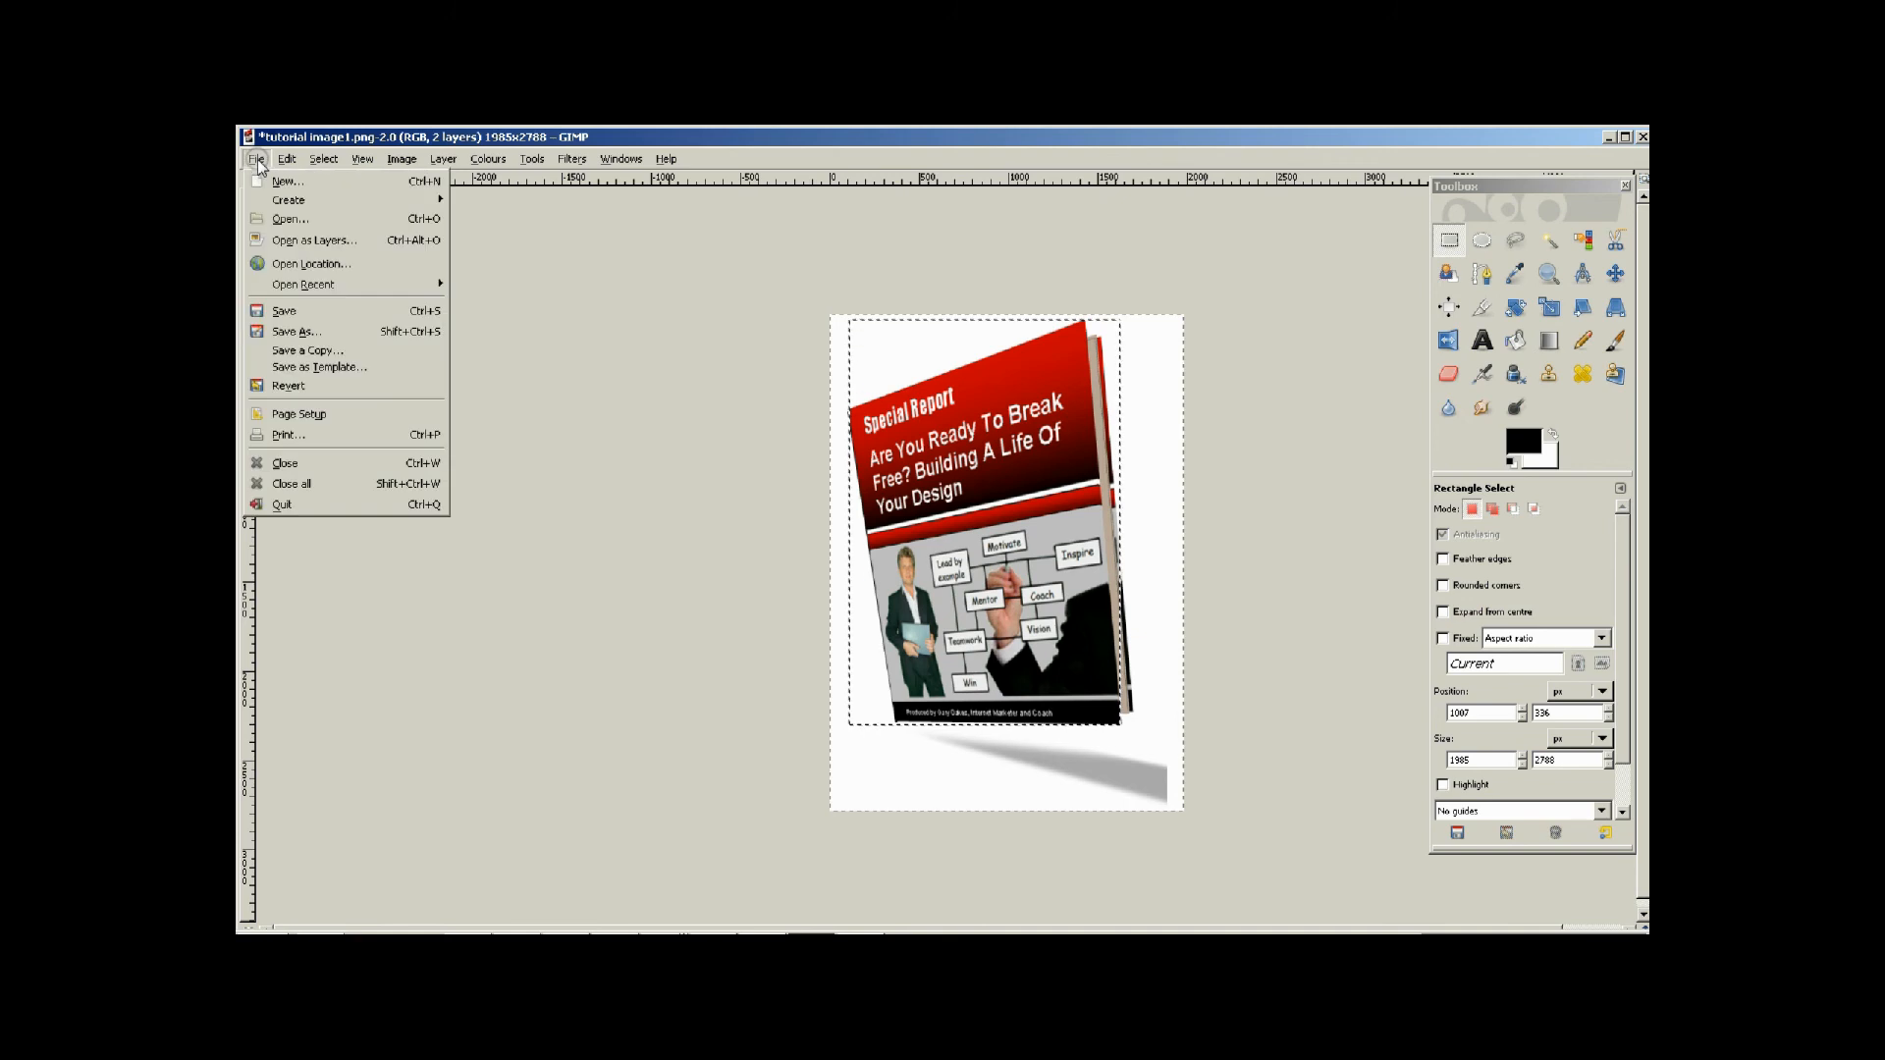
left_click(295, 333)
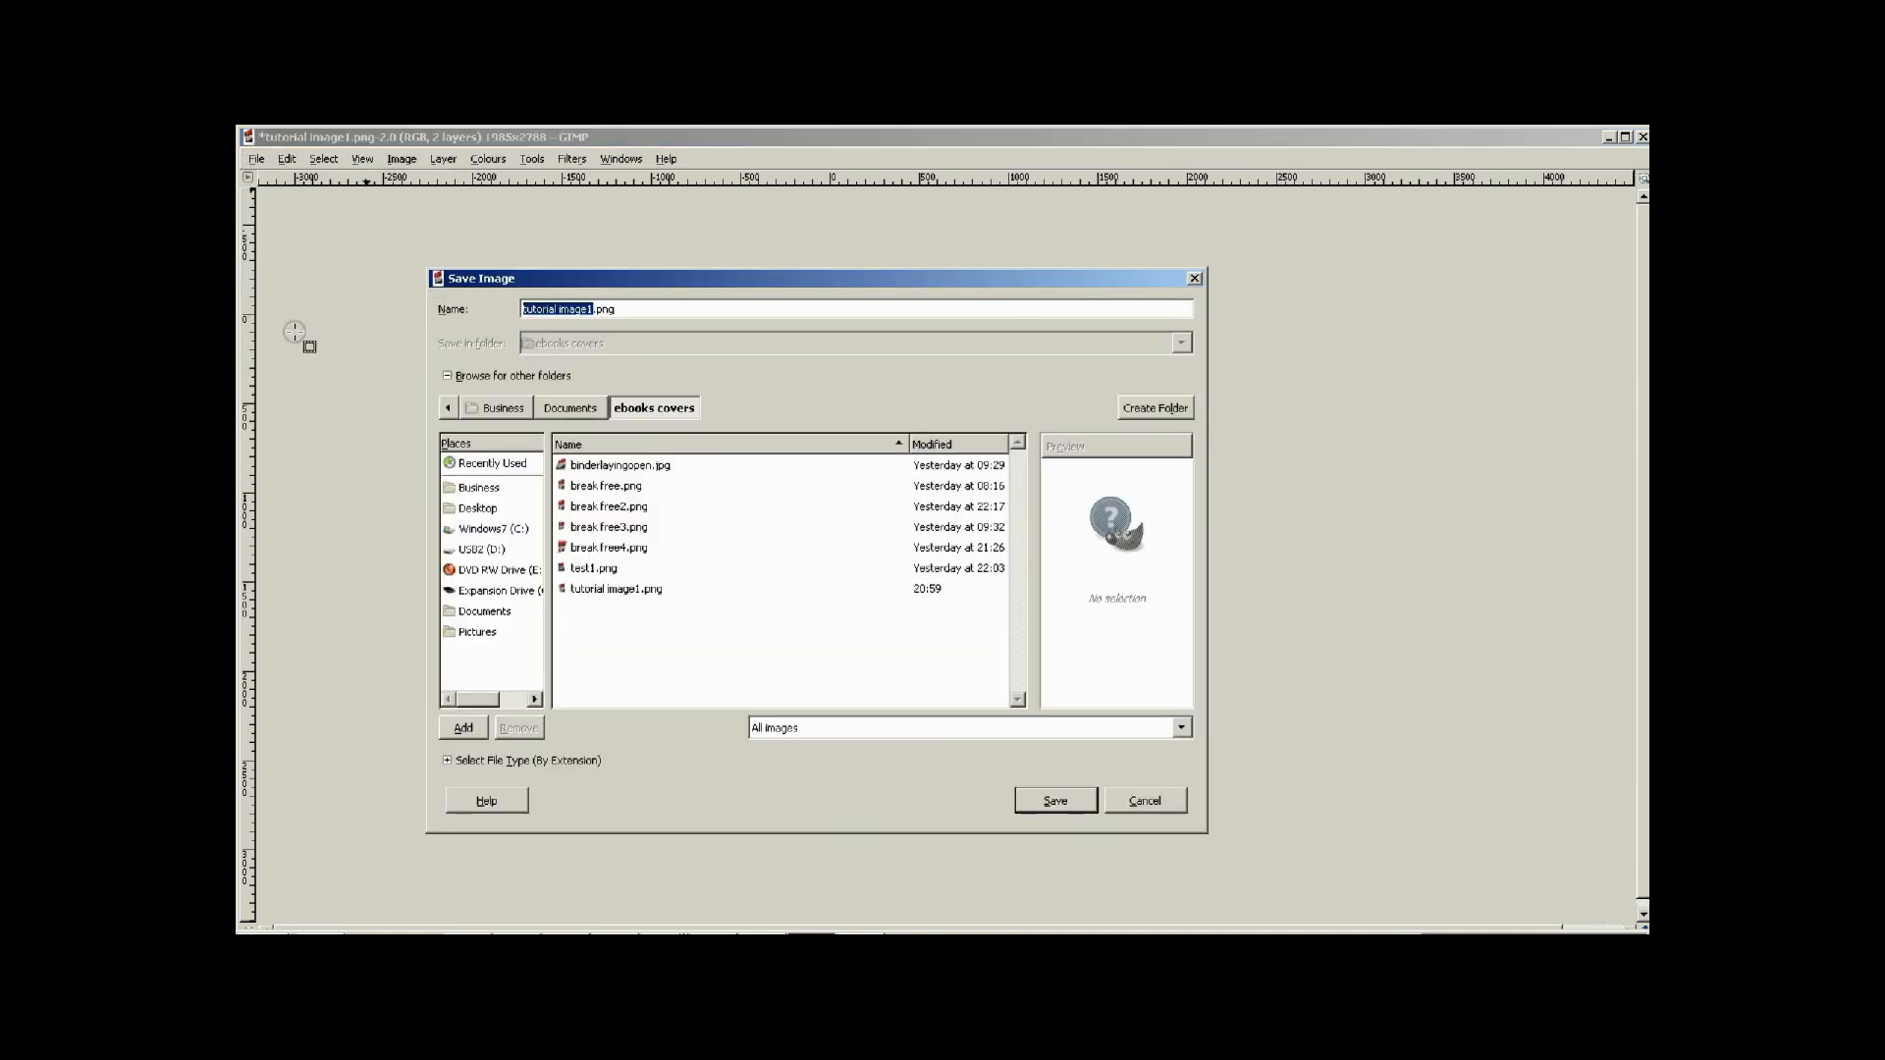
double_click(618, 589)
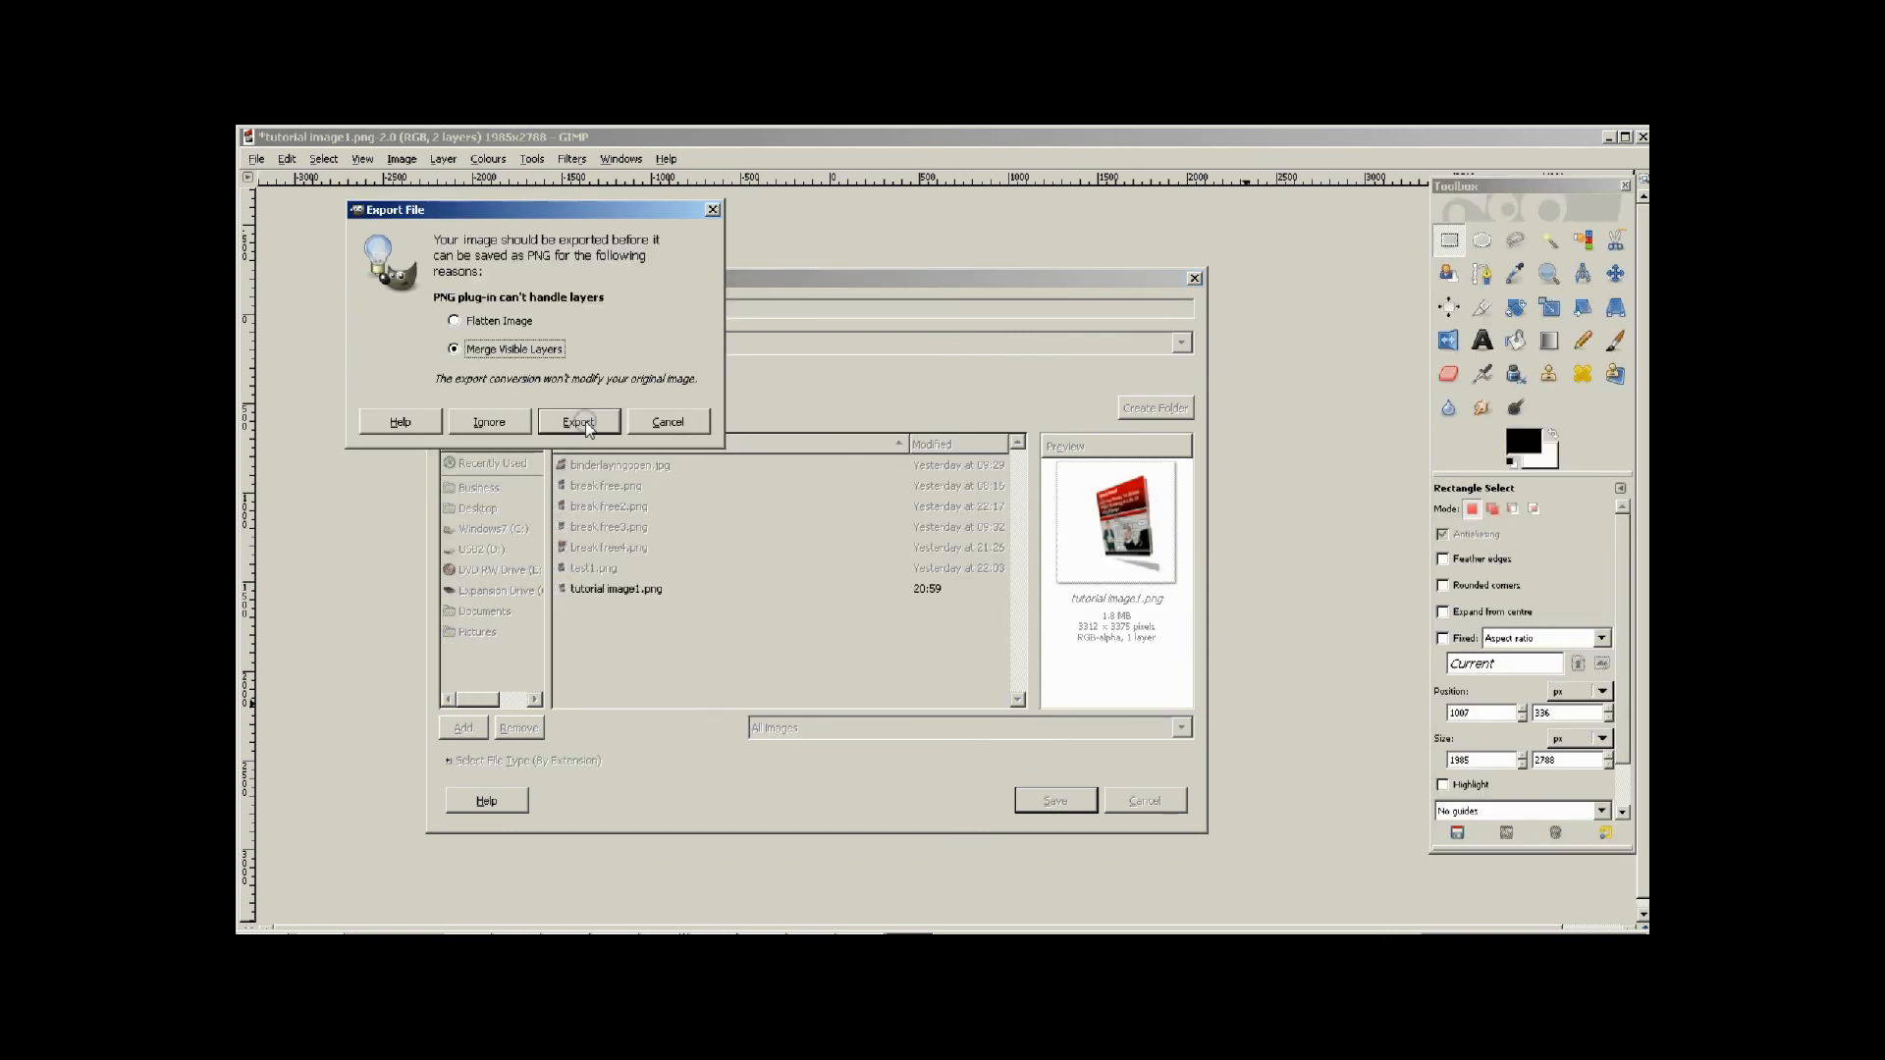
left_click(579, 421)
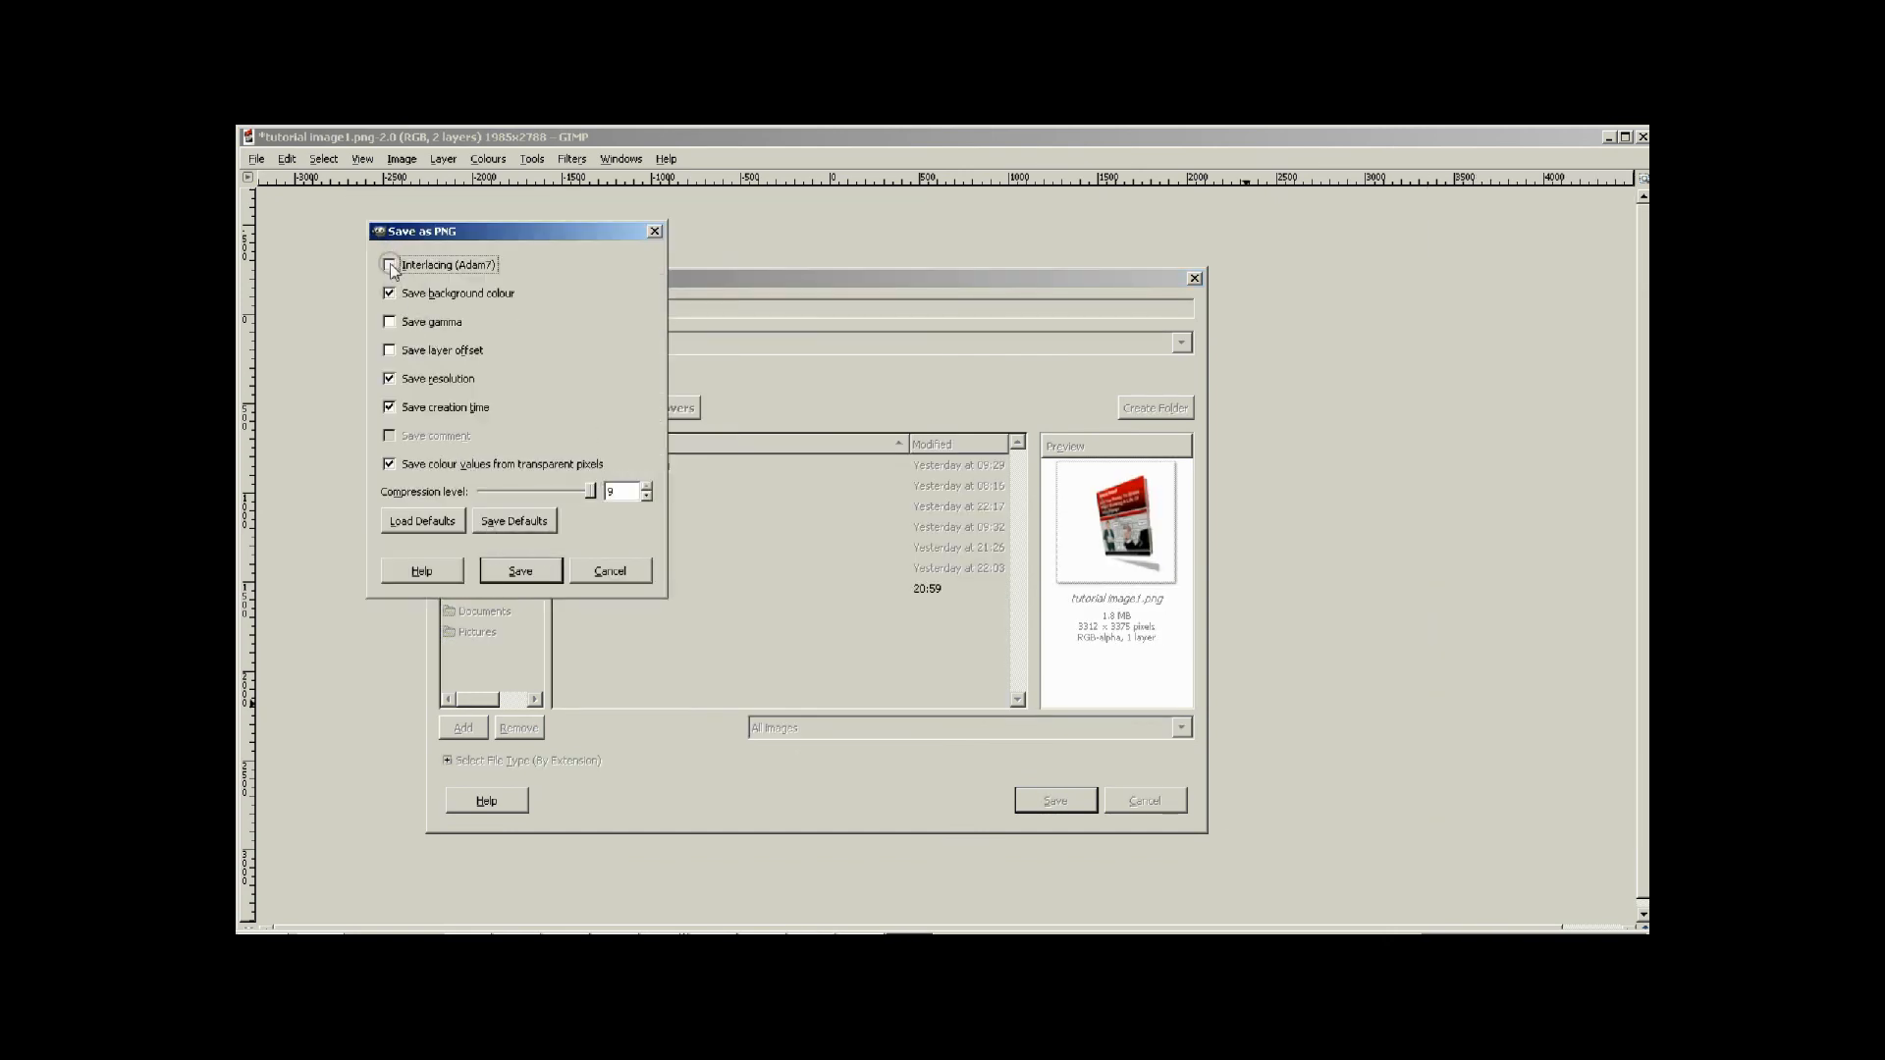
left_click(390, 294)
left_click(521, 573)
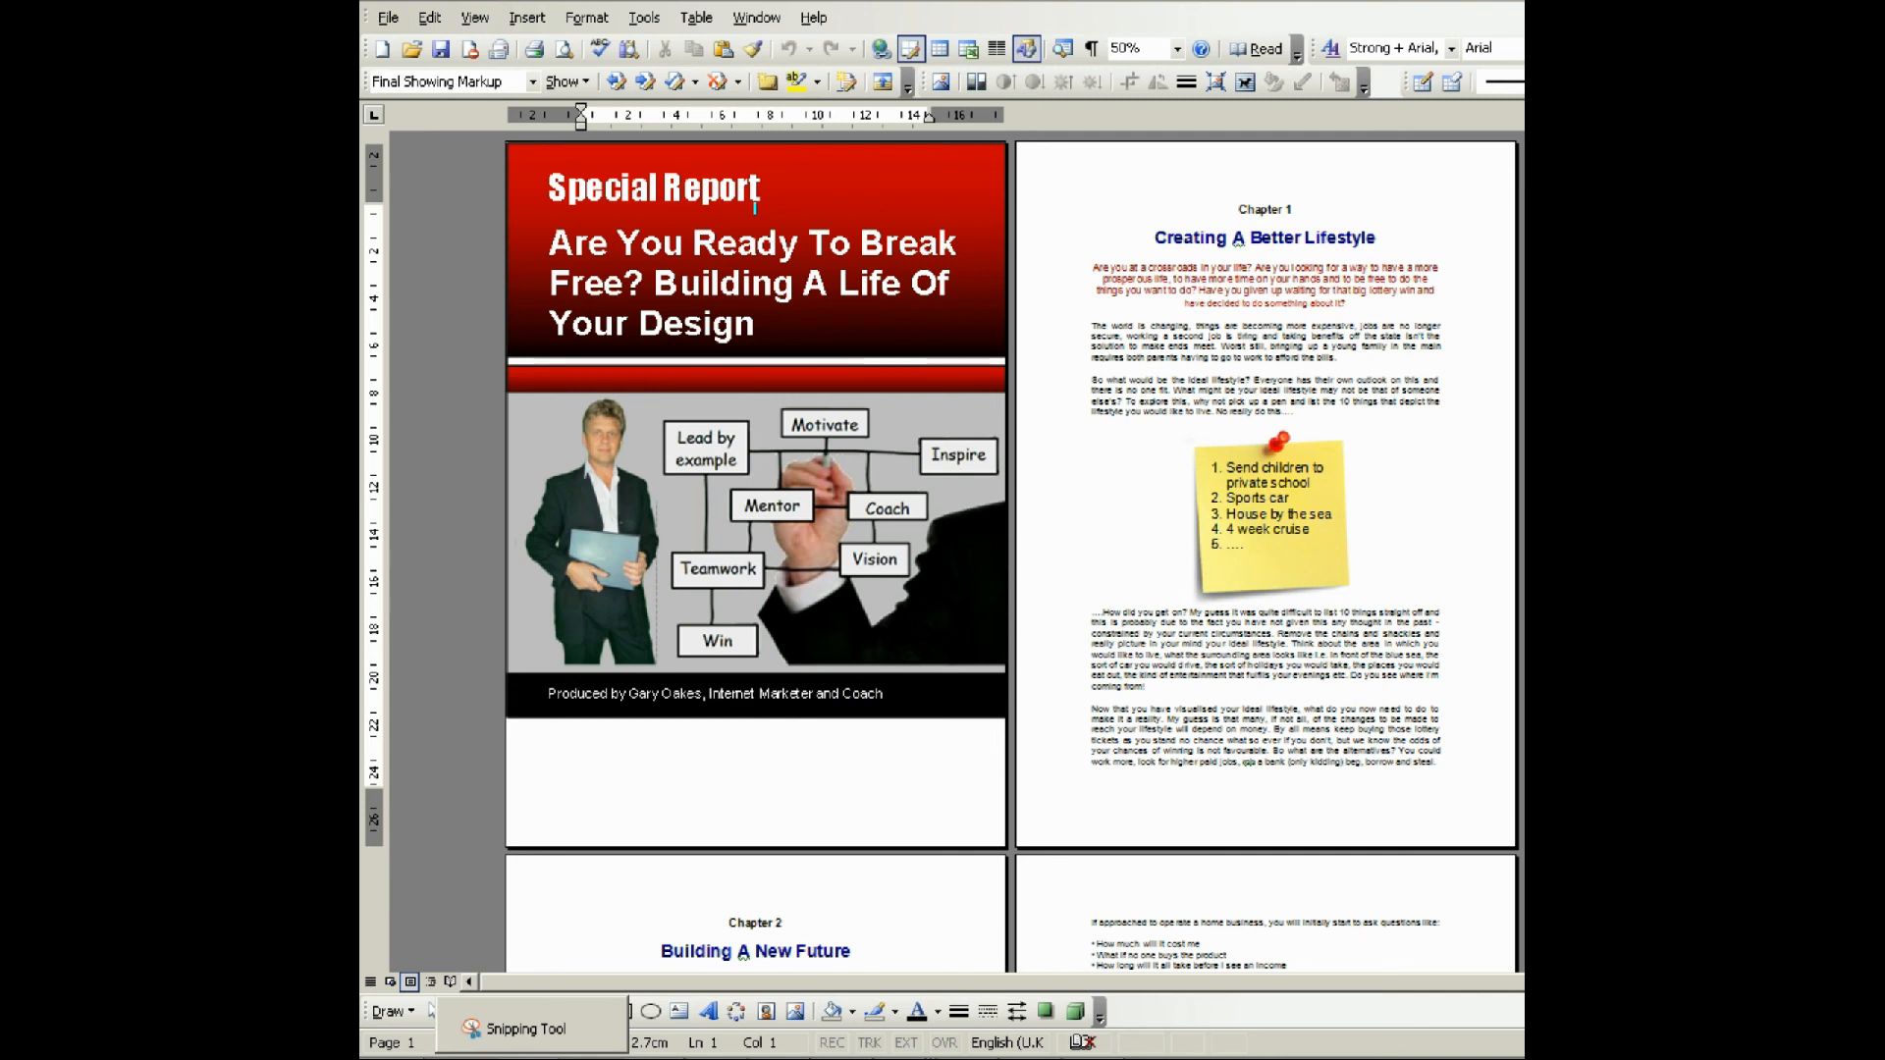
Capture the Special Report cover in the Word document with Snipping Tool and close it without saving the snip.
left_click(526, 1029)
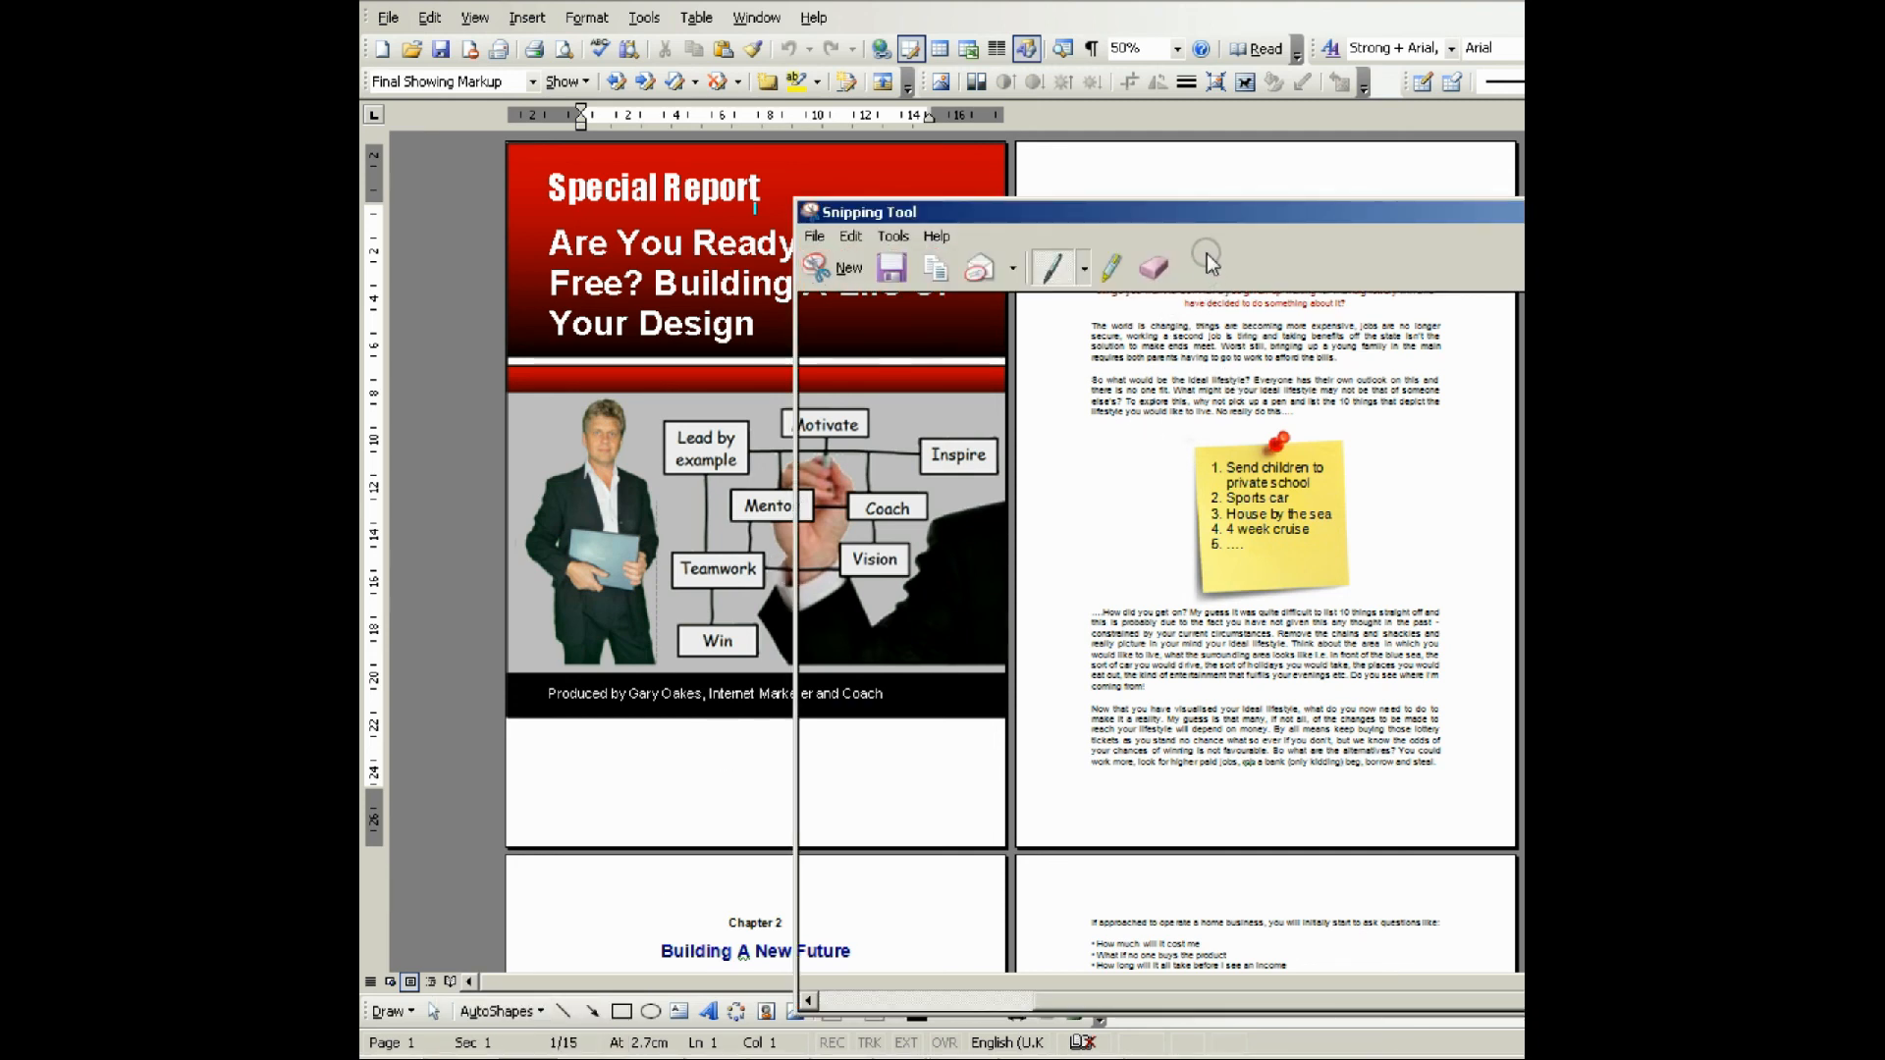
left_click(848, 262)
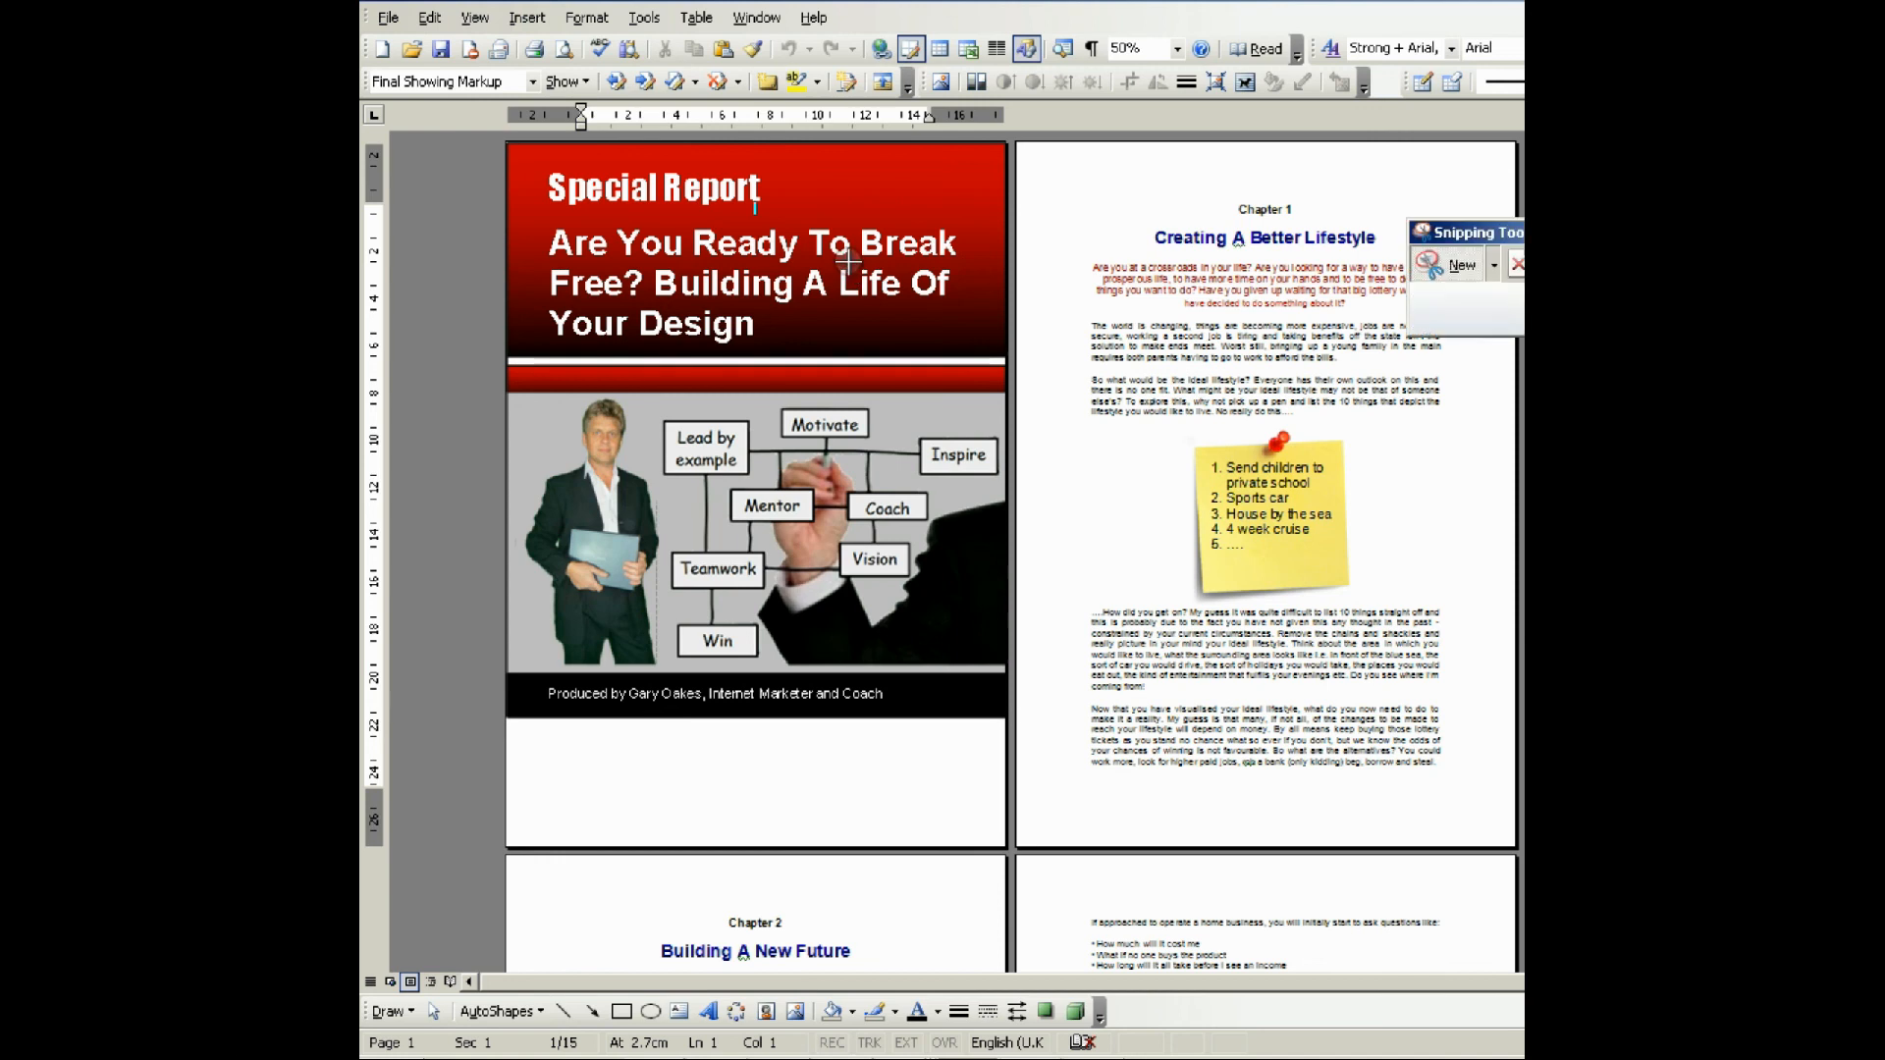
left_click_drag(505, 144, 1006, 719)
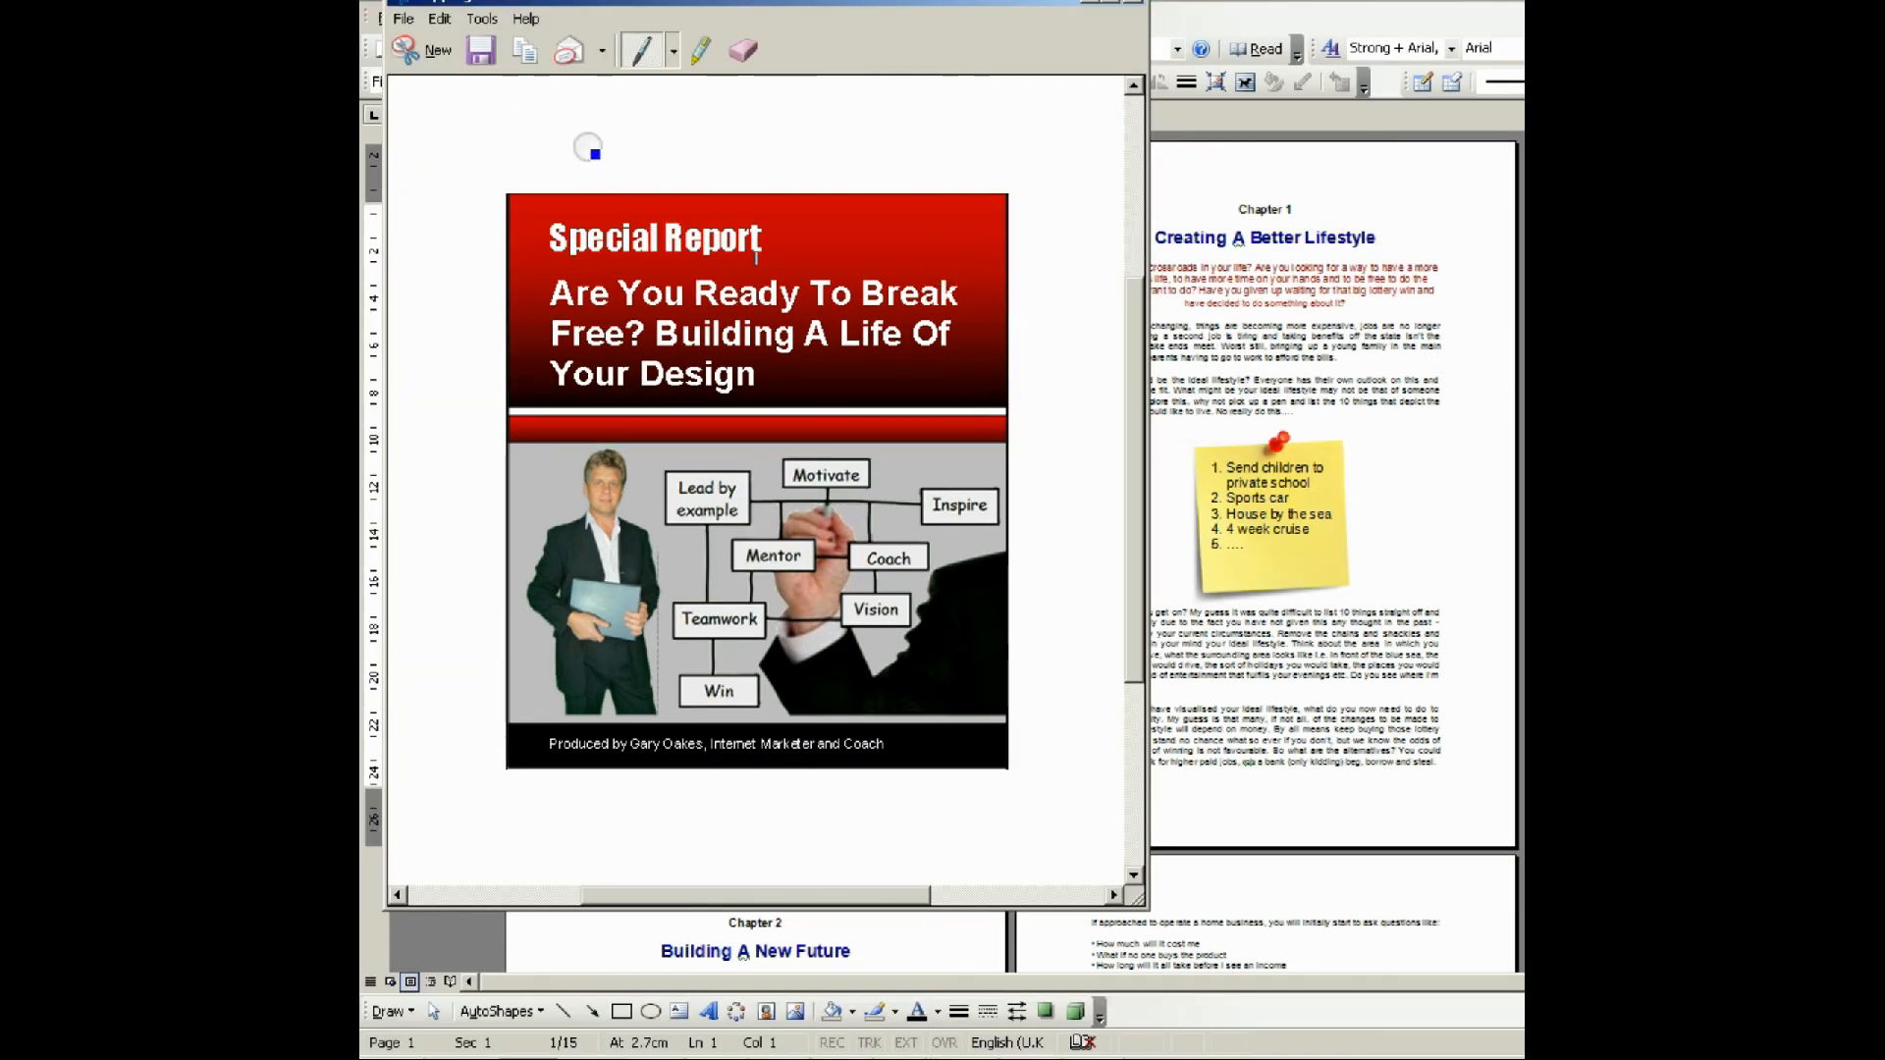
left_click(1133, 3)
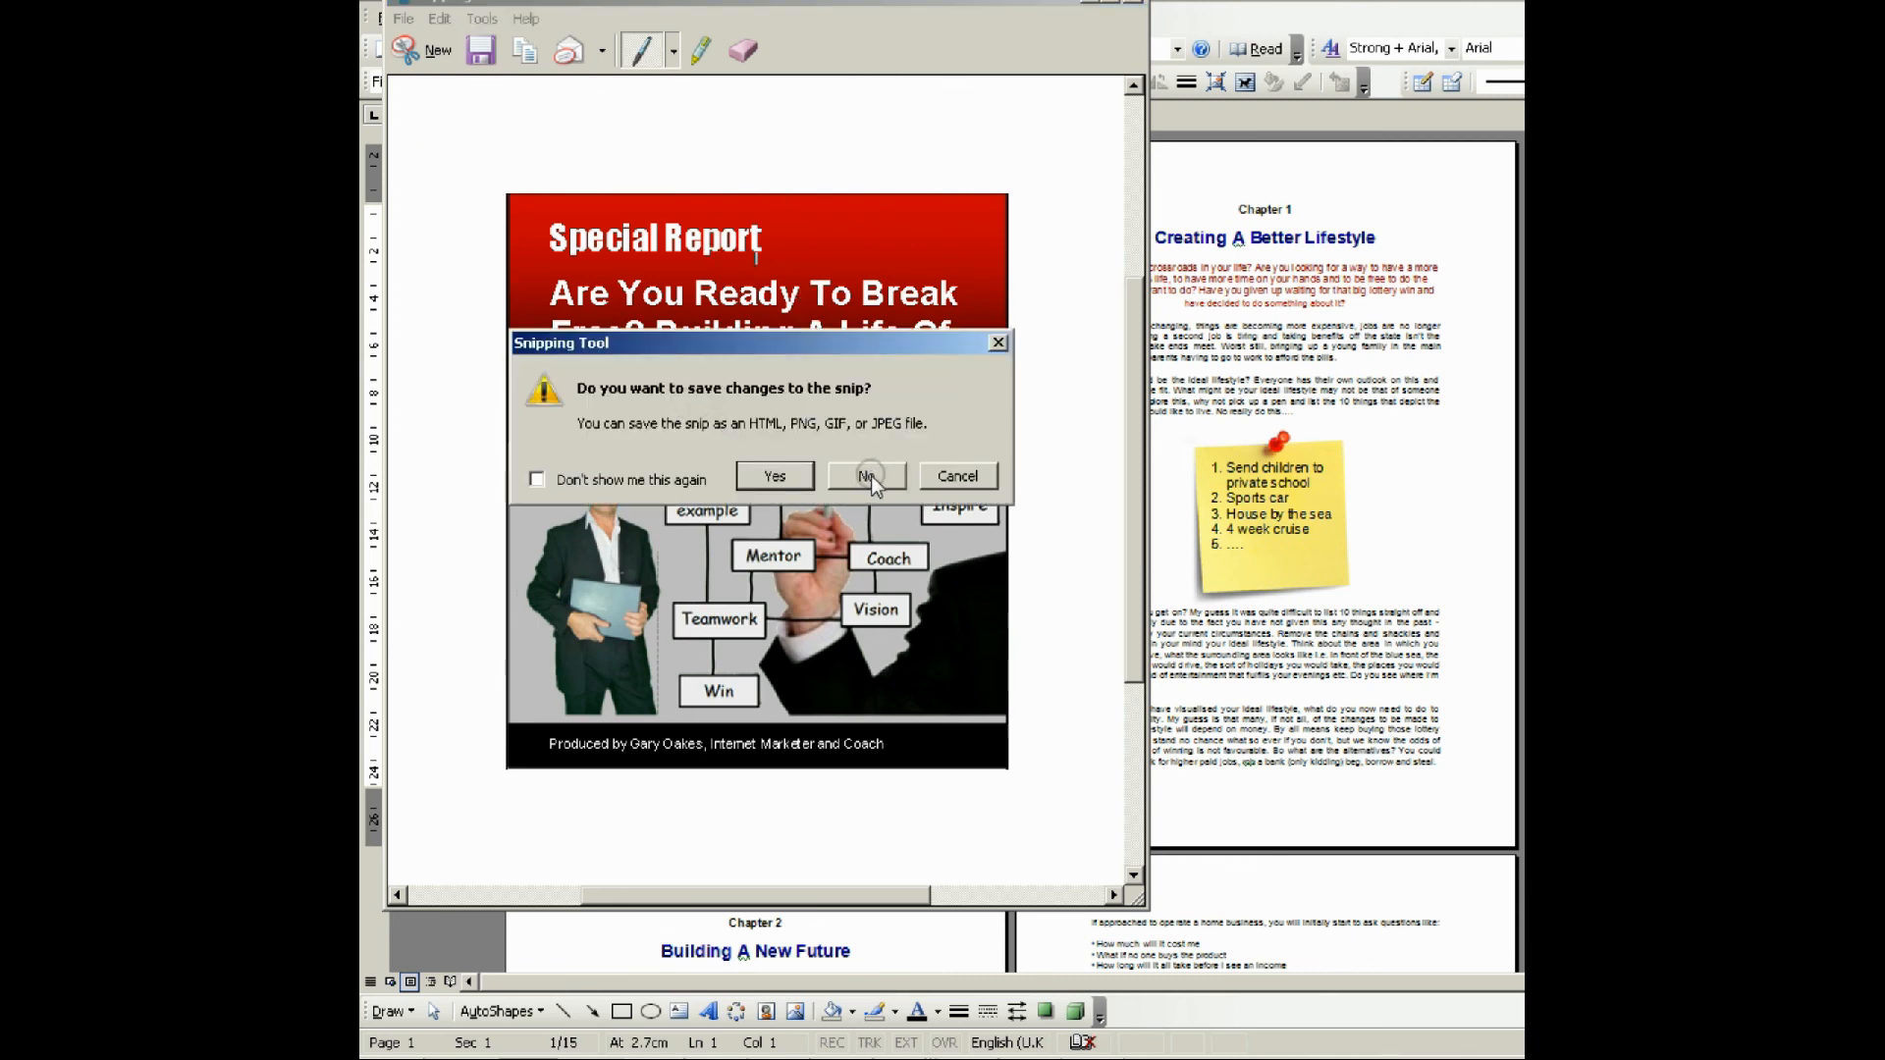
left_click(870, 475)
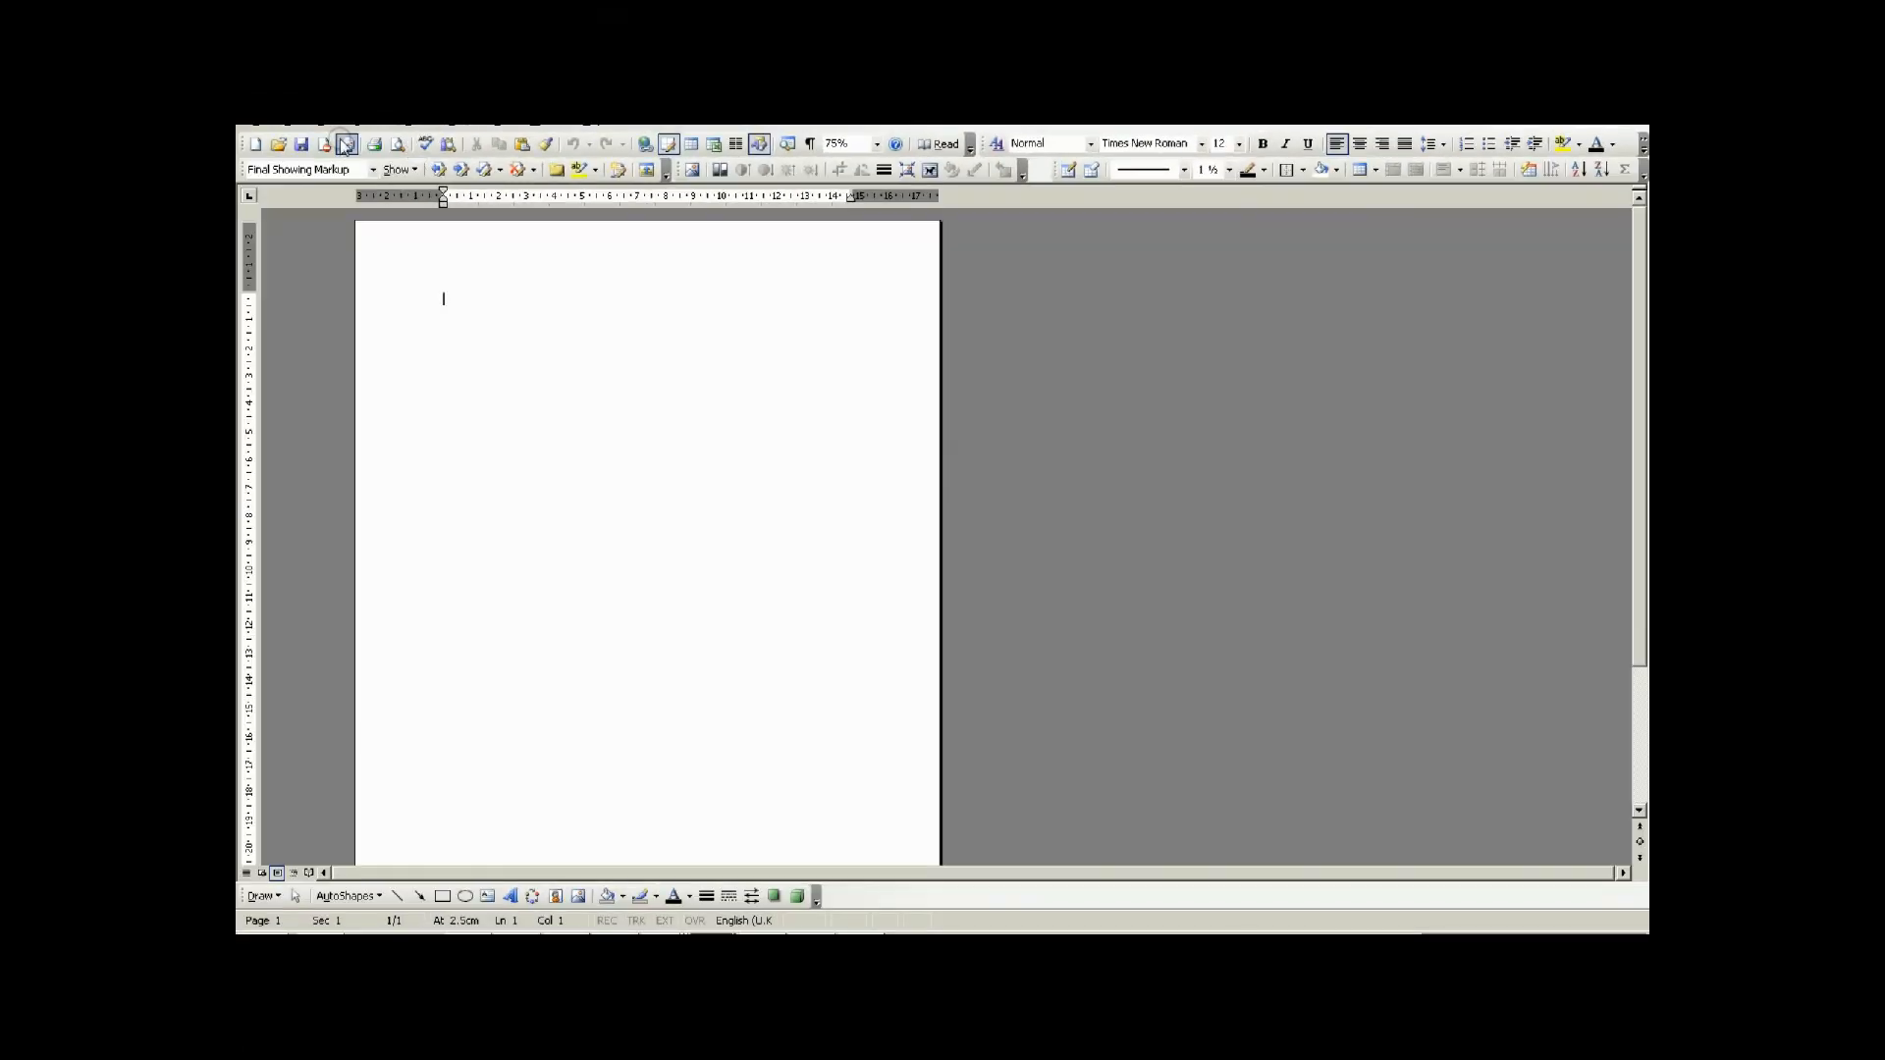
Insert the picture tutorial image2 from the ebooks covers folder into the blank Word document.
left_click(369, 126)
mouse_move(395, 166)
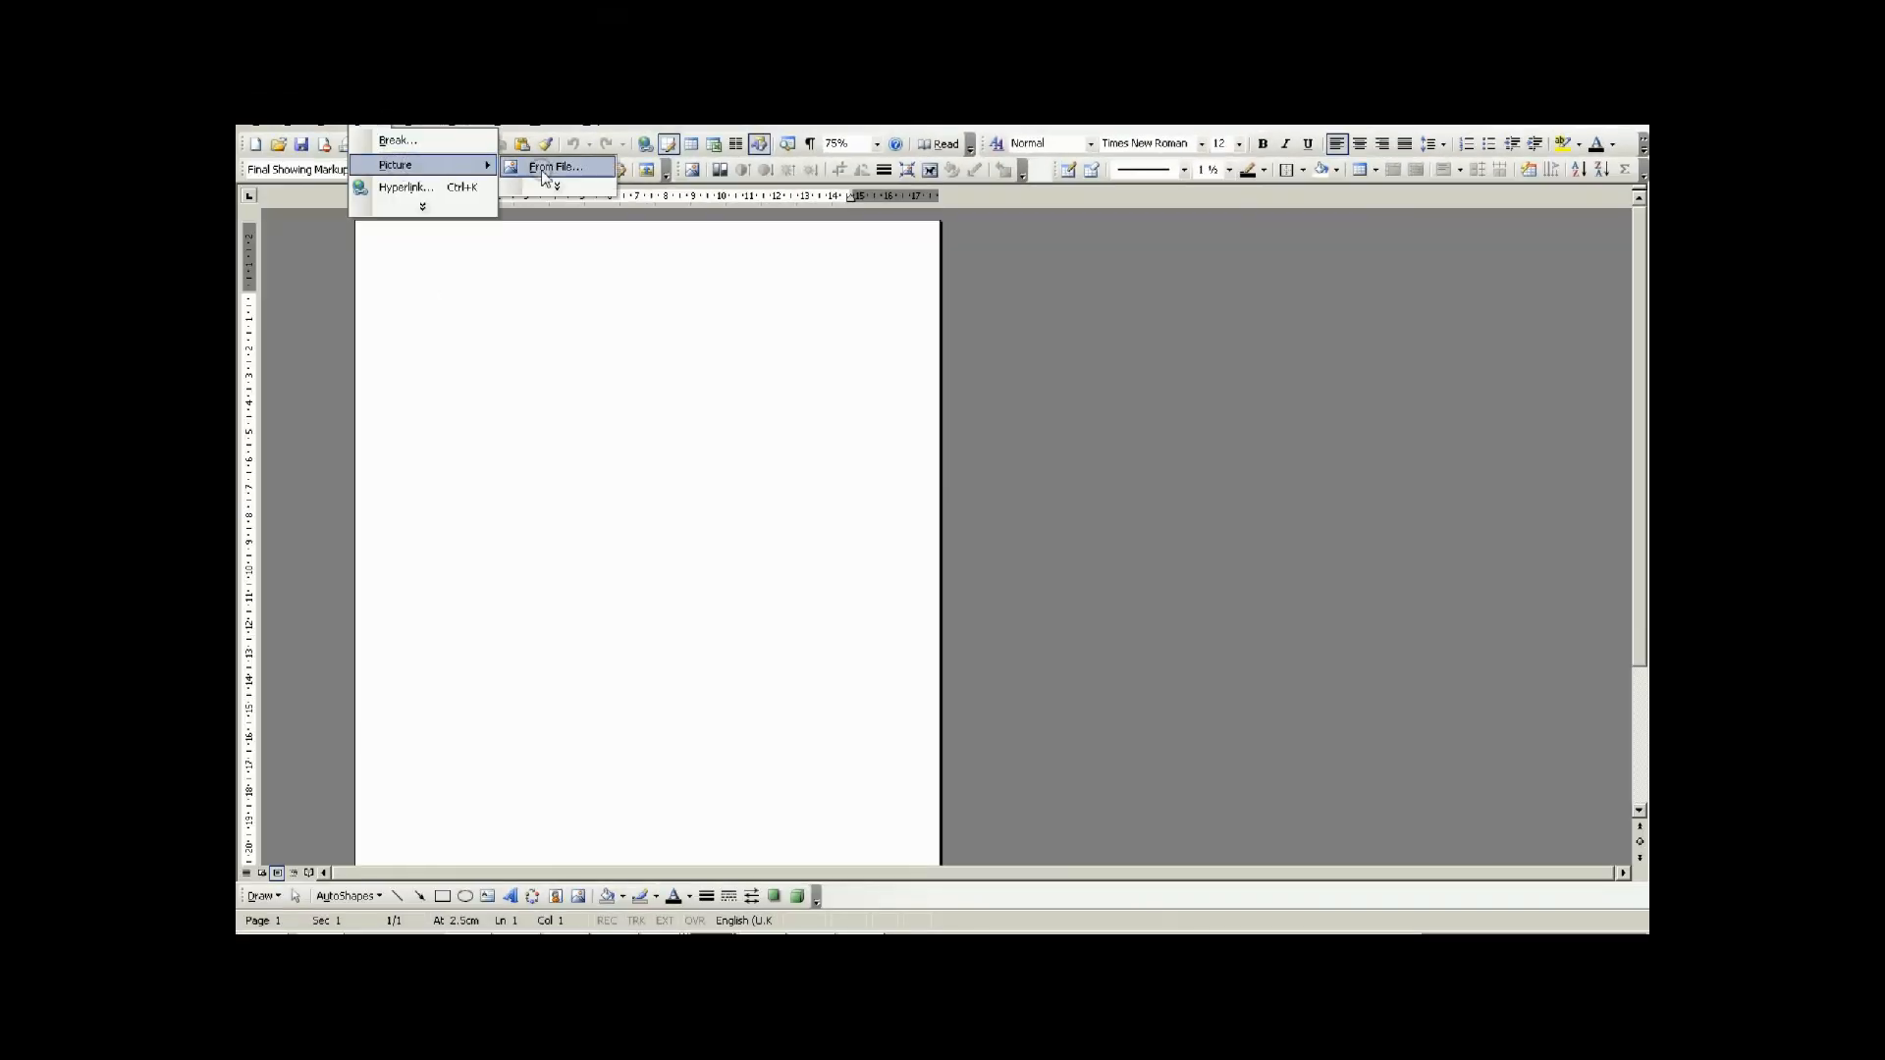
left_click(546, 169)
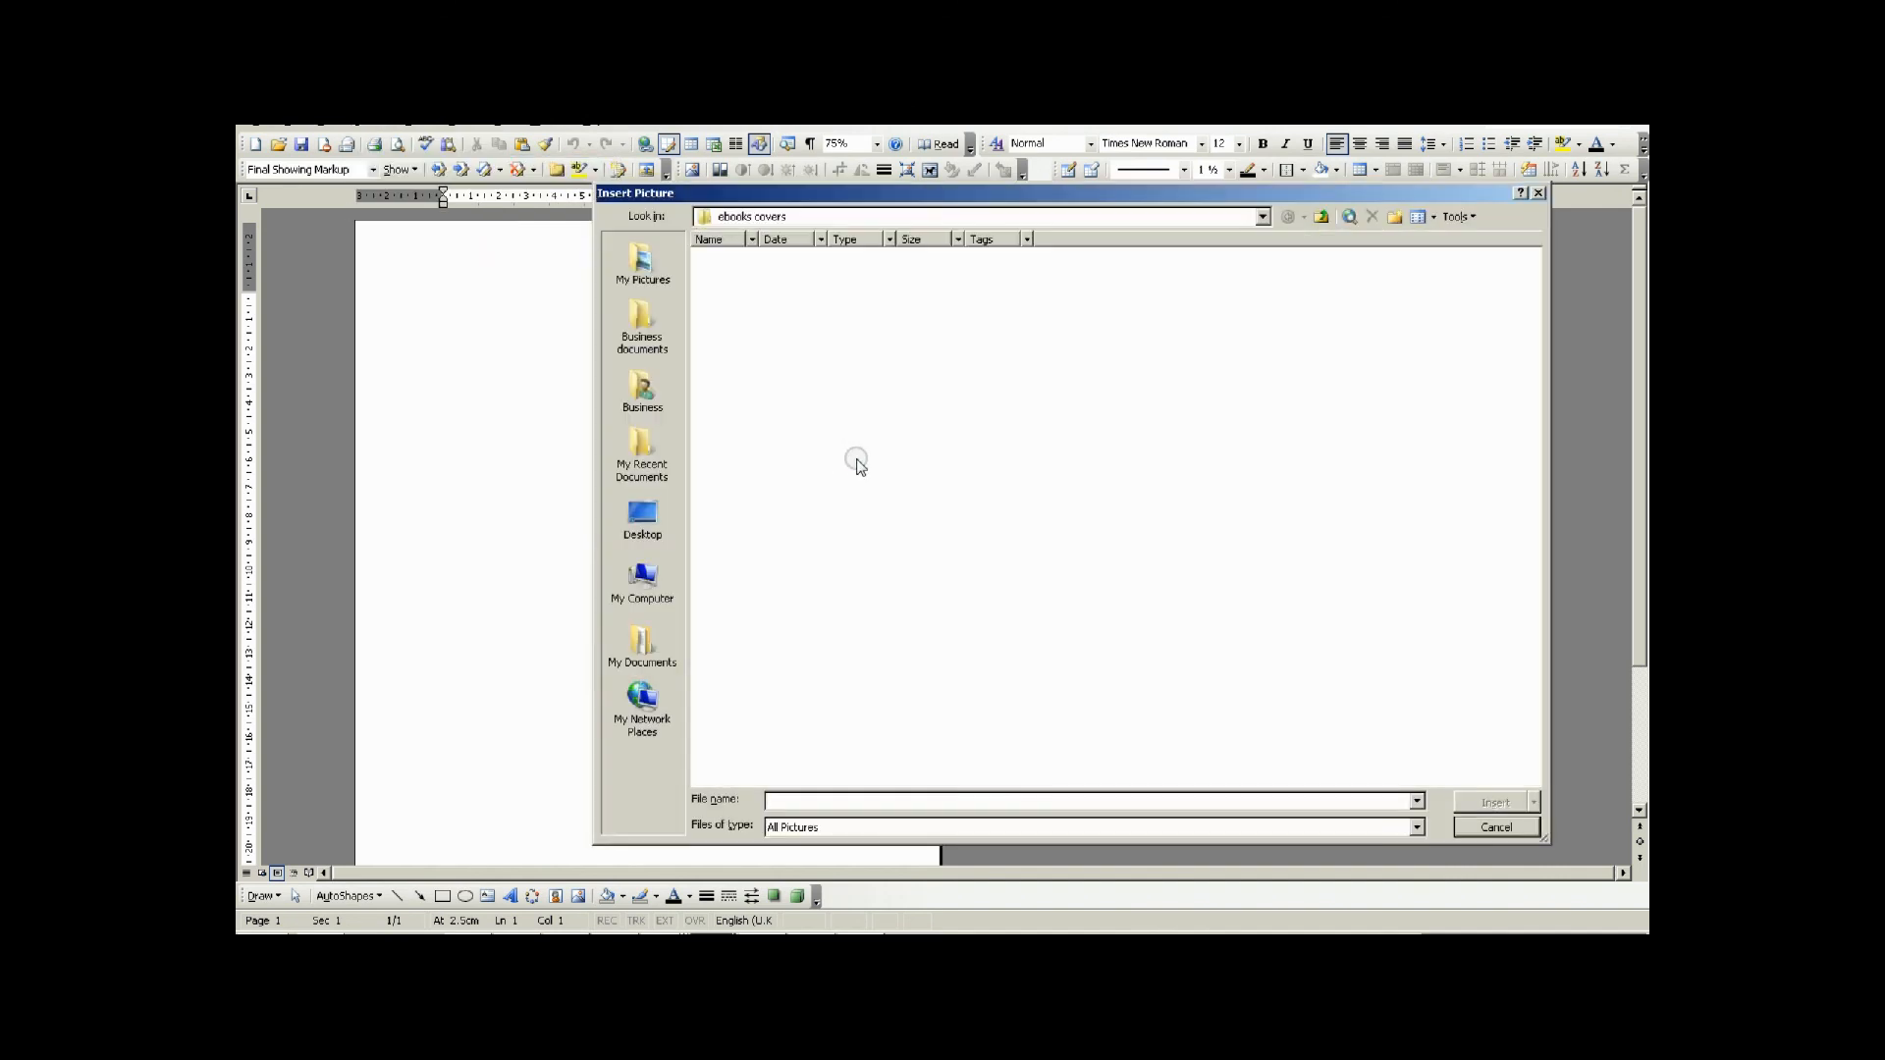
left_click(1240, 279)
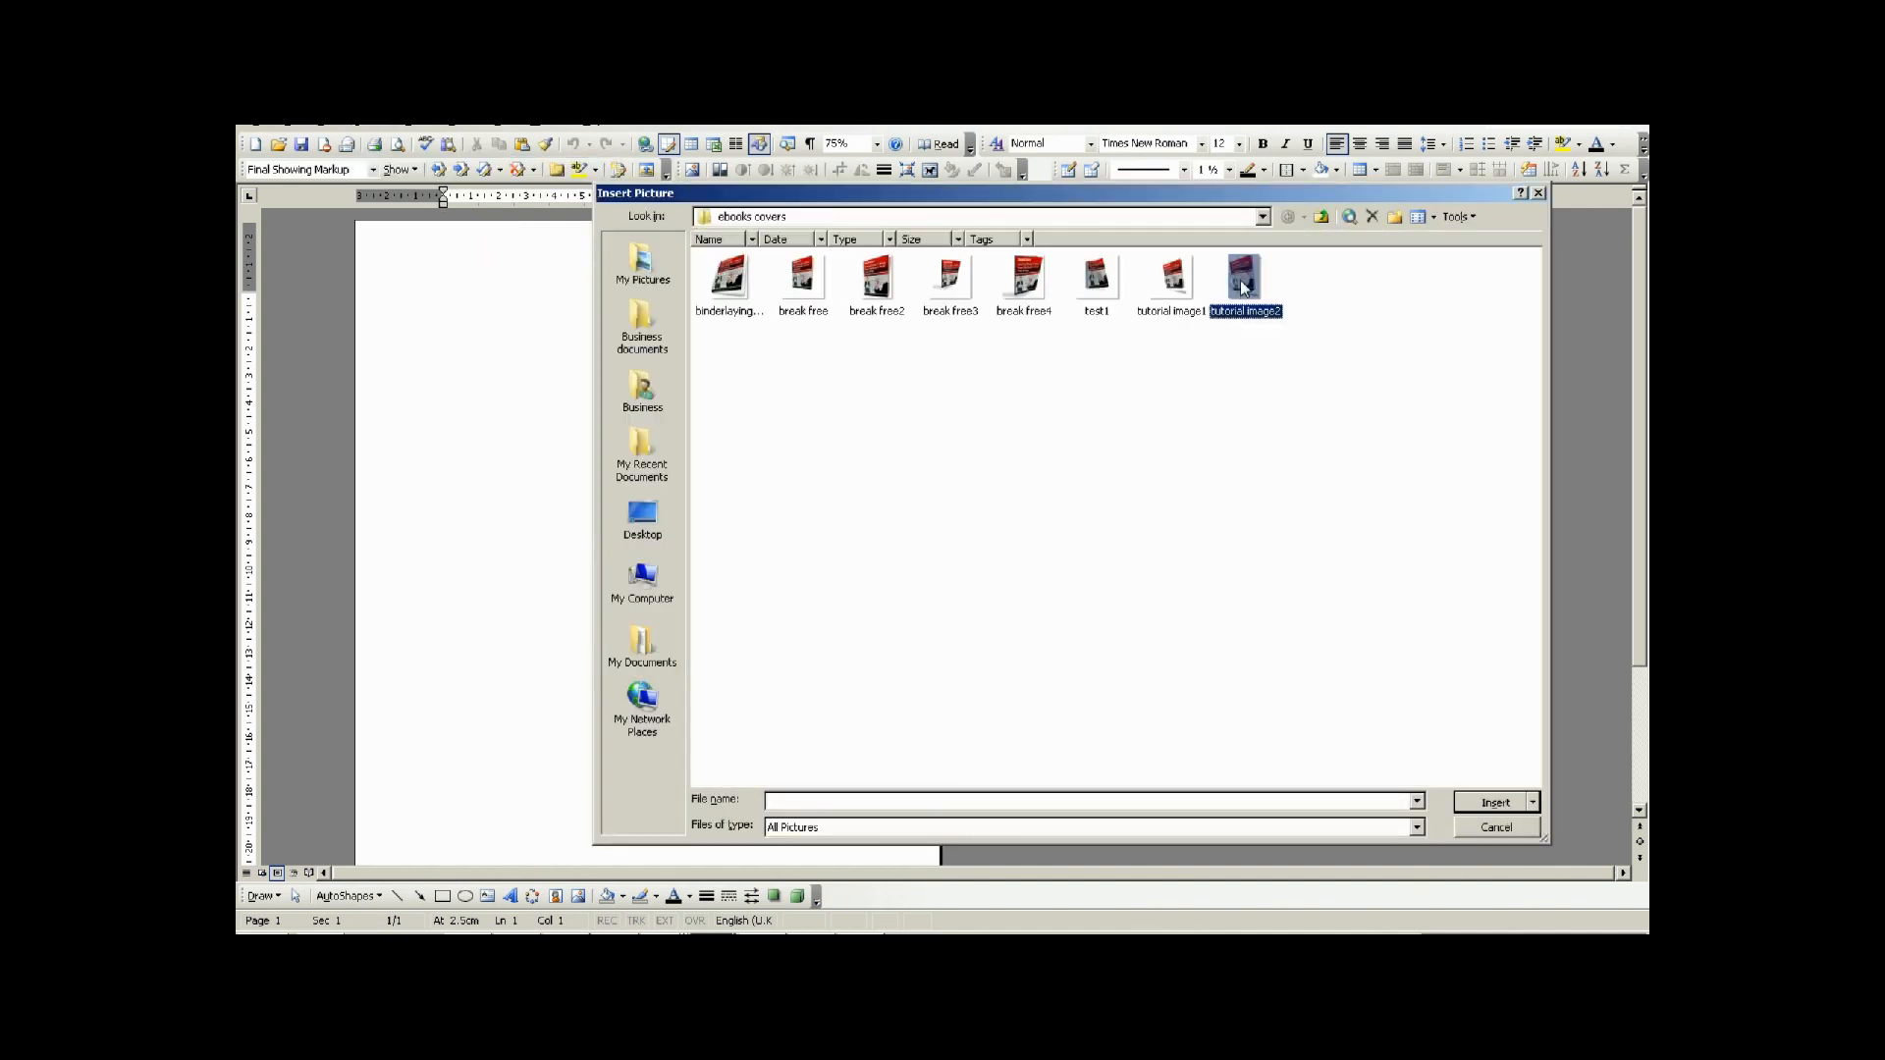
left_click(1492, 802)
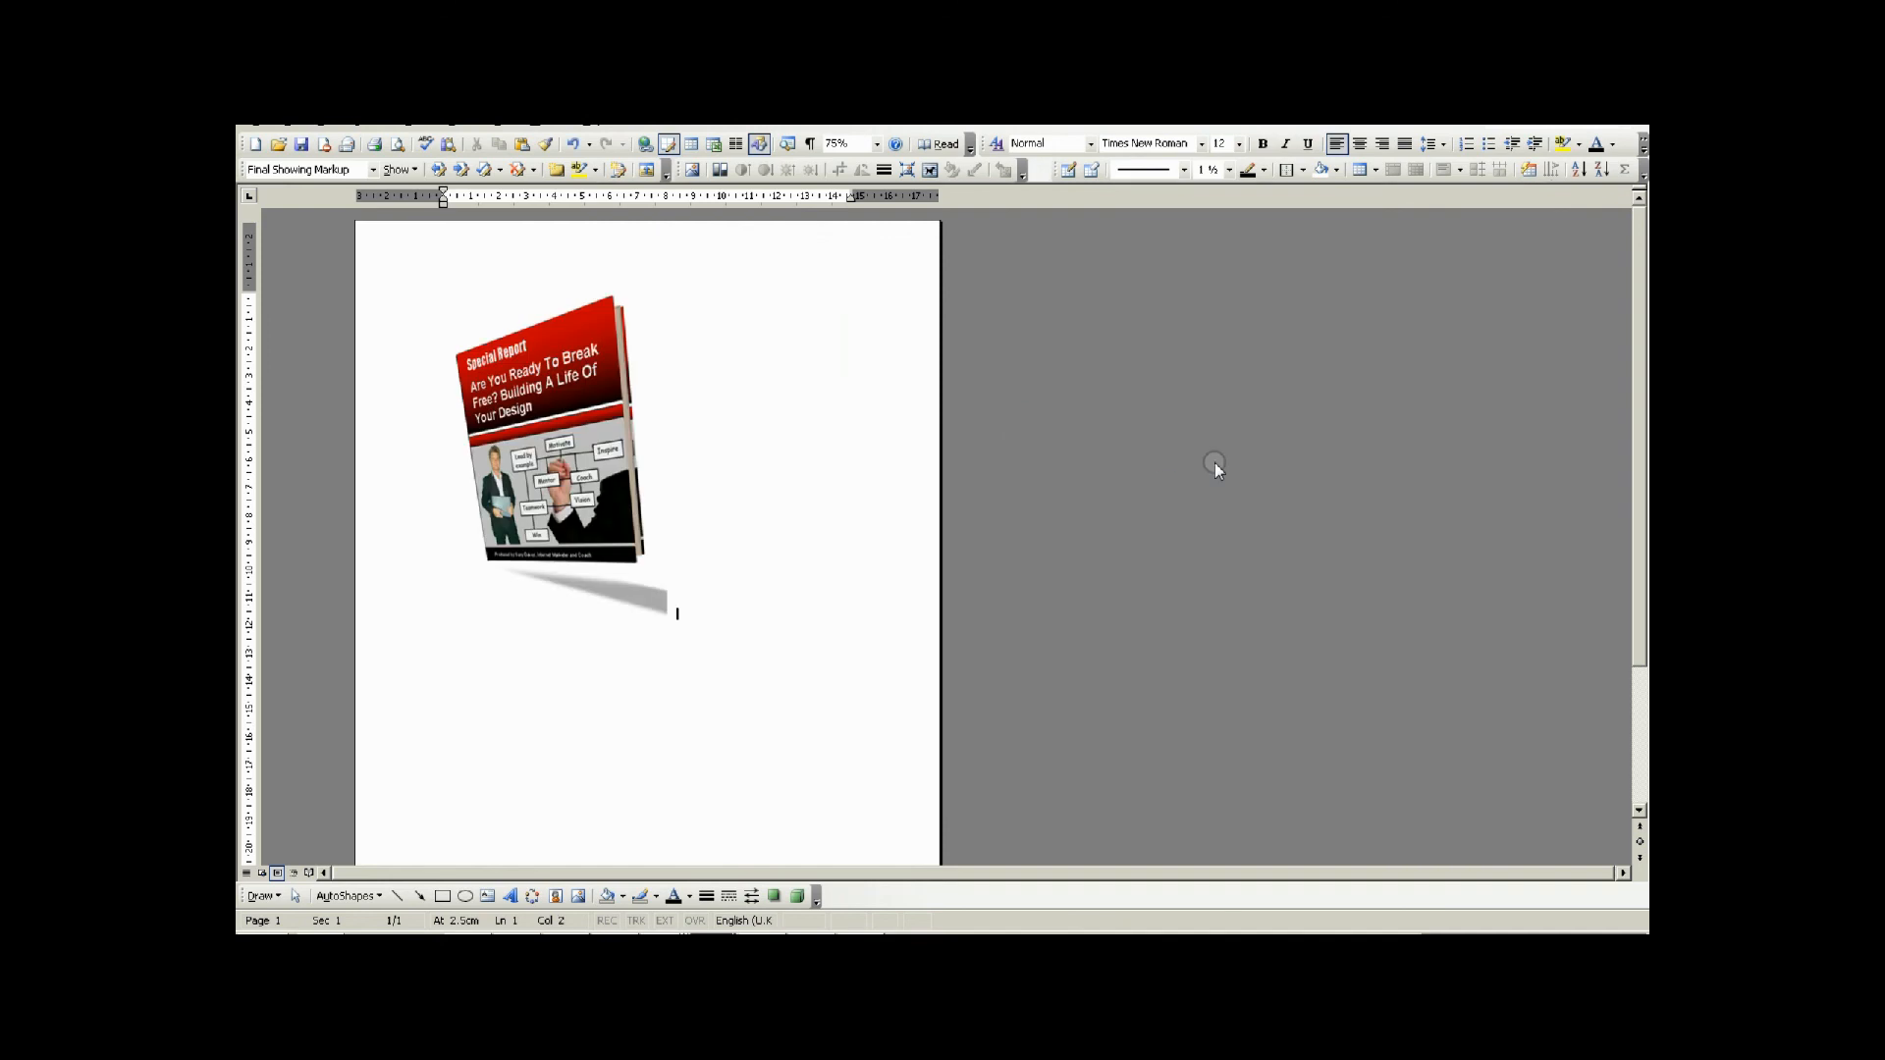
Enlarge the inserted book cover picture proportionally to fill most of the page's text width, and deselect it.
left_click(580, 447)
left_click_drag(673, 616, 819, 699)
left_click(888, 652)
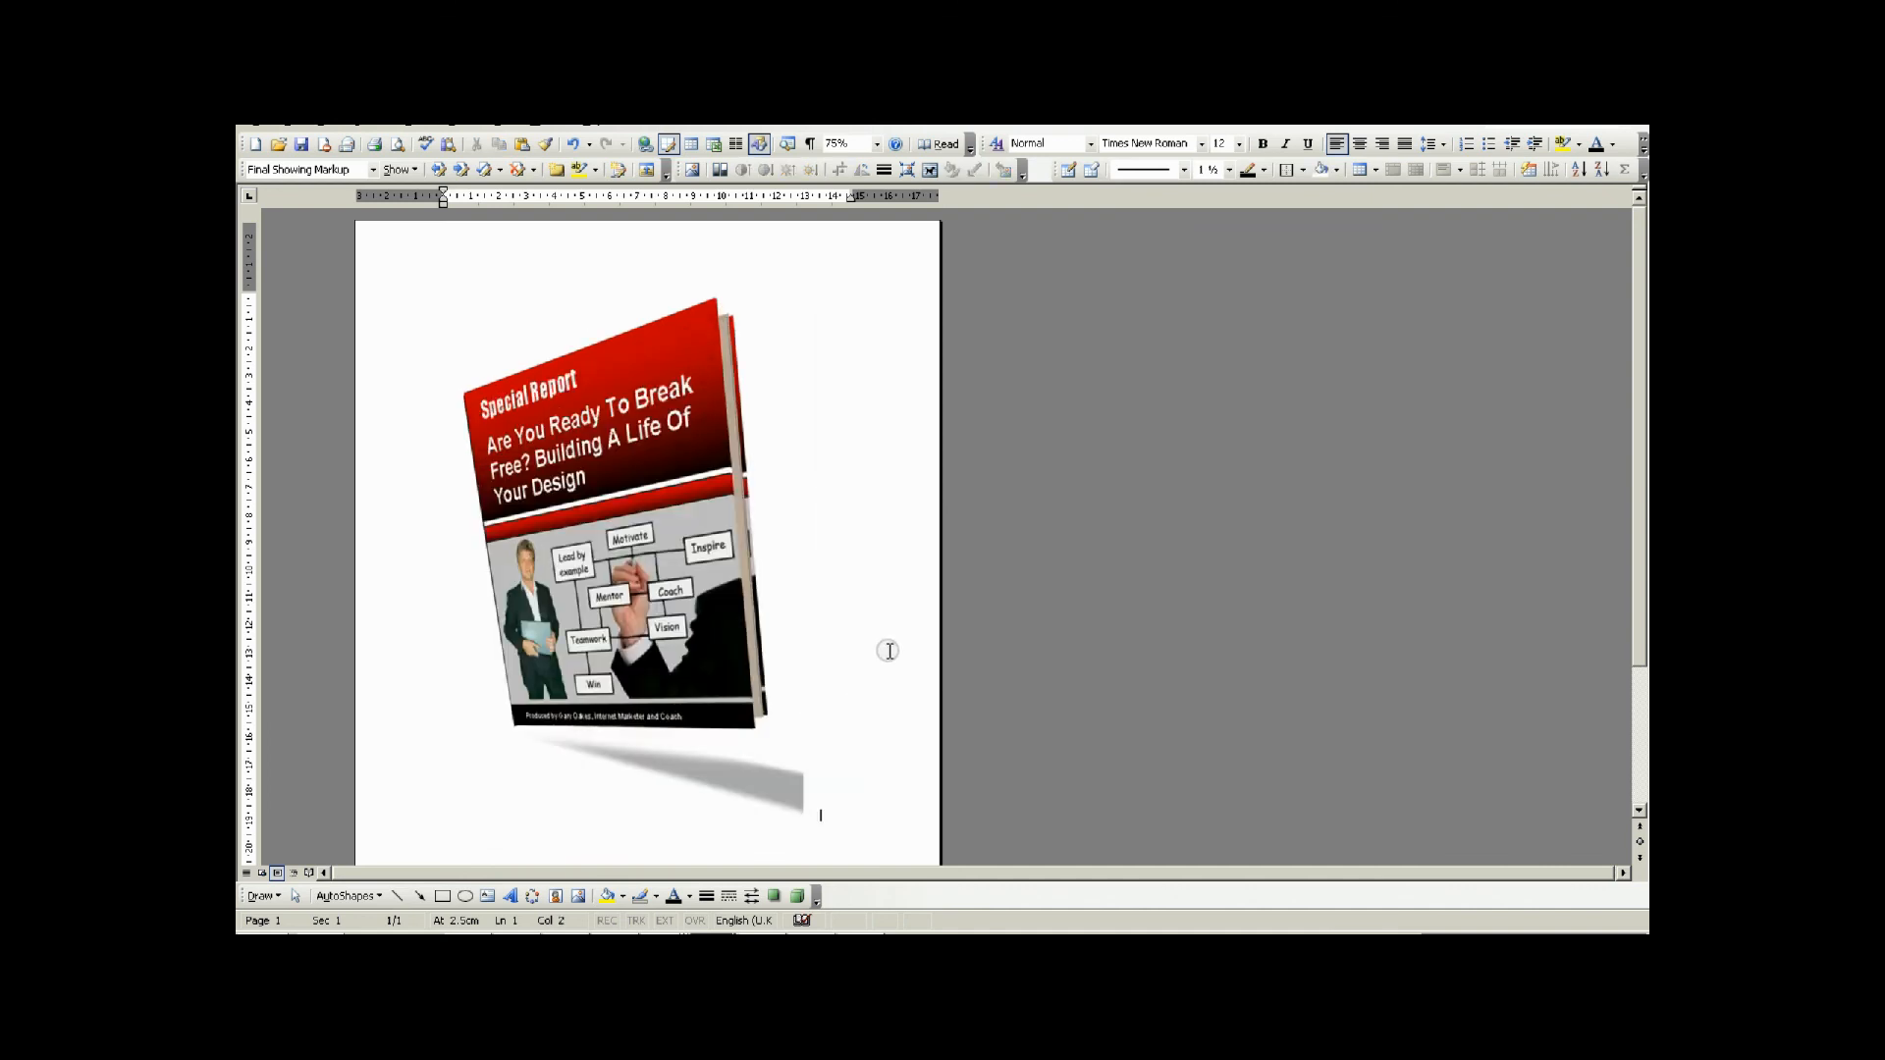